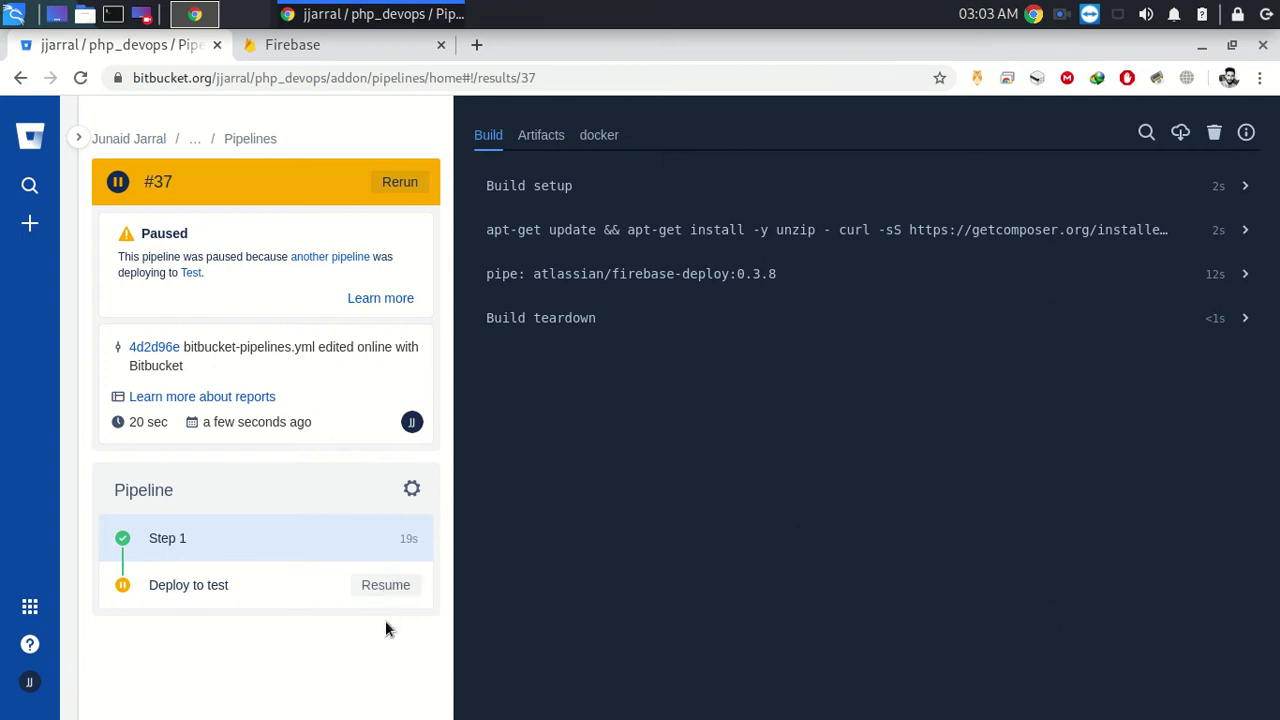
Resume the paused Deploy to test stage of pipeline #37 and deploy the build to the Test environment.
left_click(380, 592)
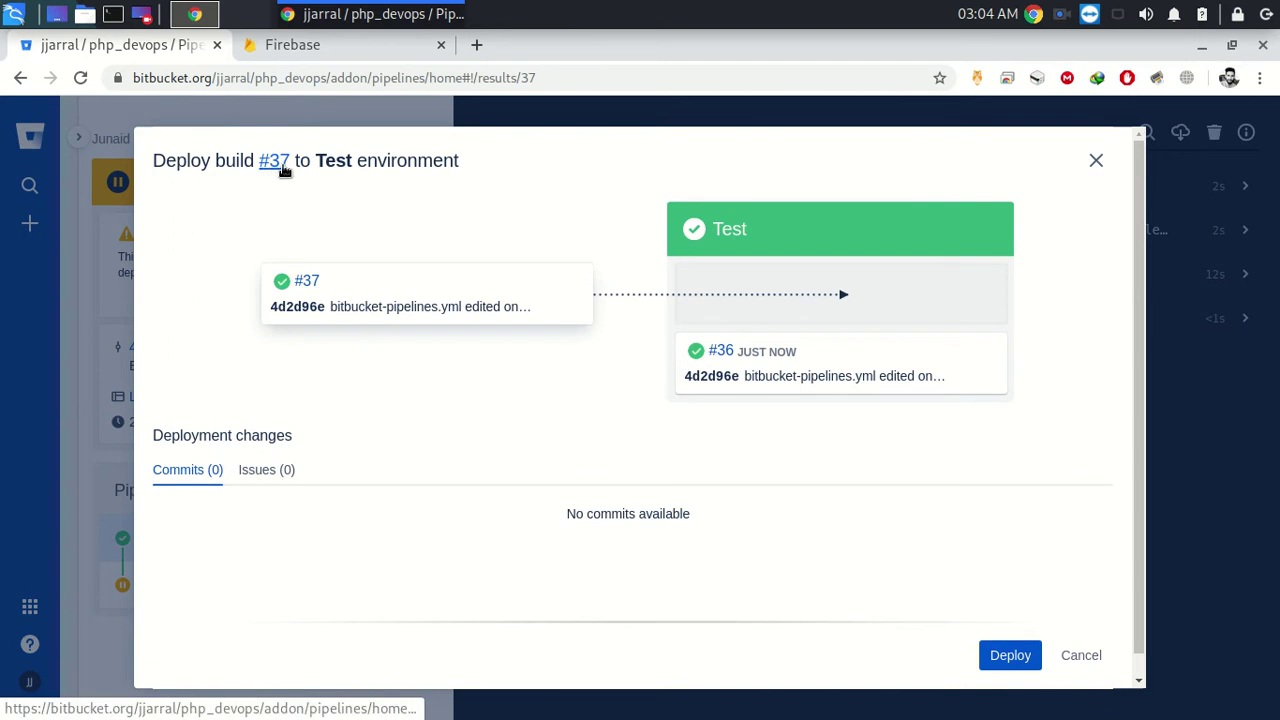
left_click(1008, 659)
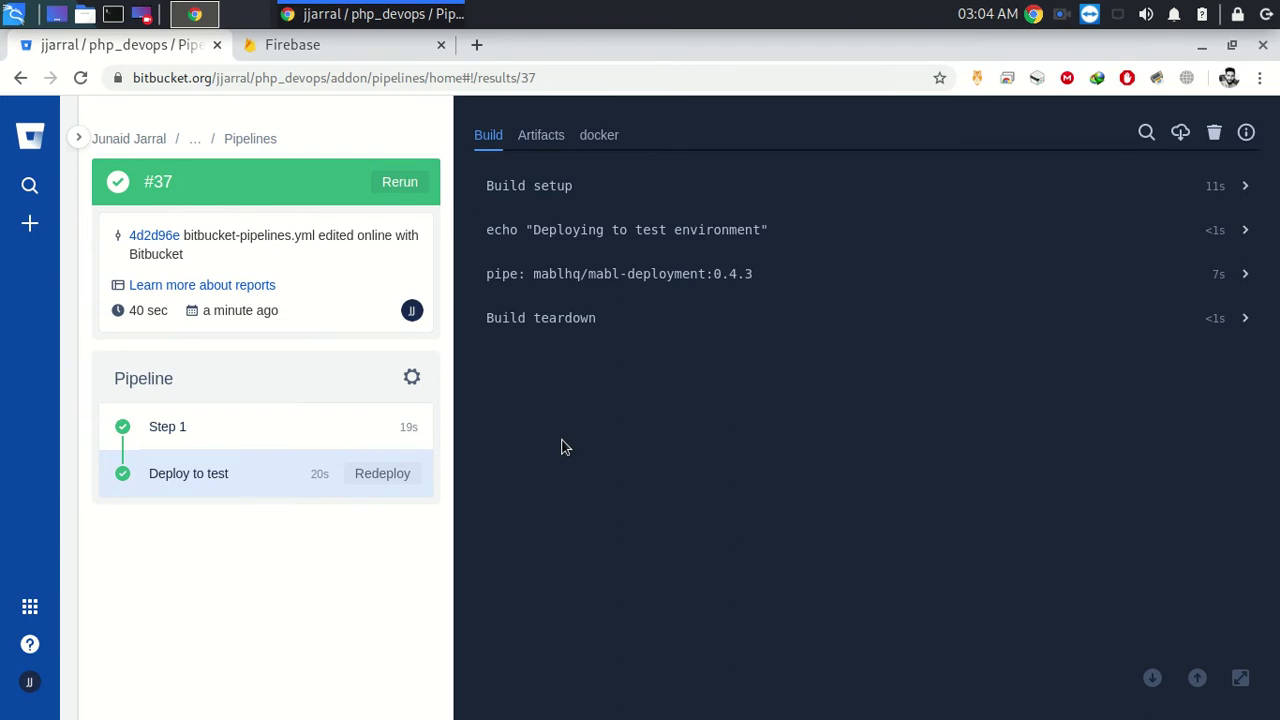
Examine Step 1's Build teardown and atlassian/firebase-deploy:0.3.8 logs, with the log view expanded to show the Firebase deployment output.
left_click(267, 437)
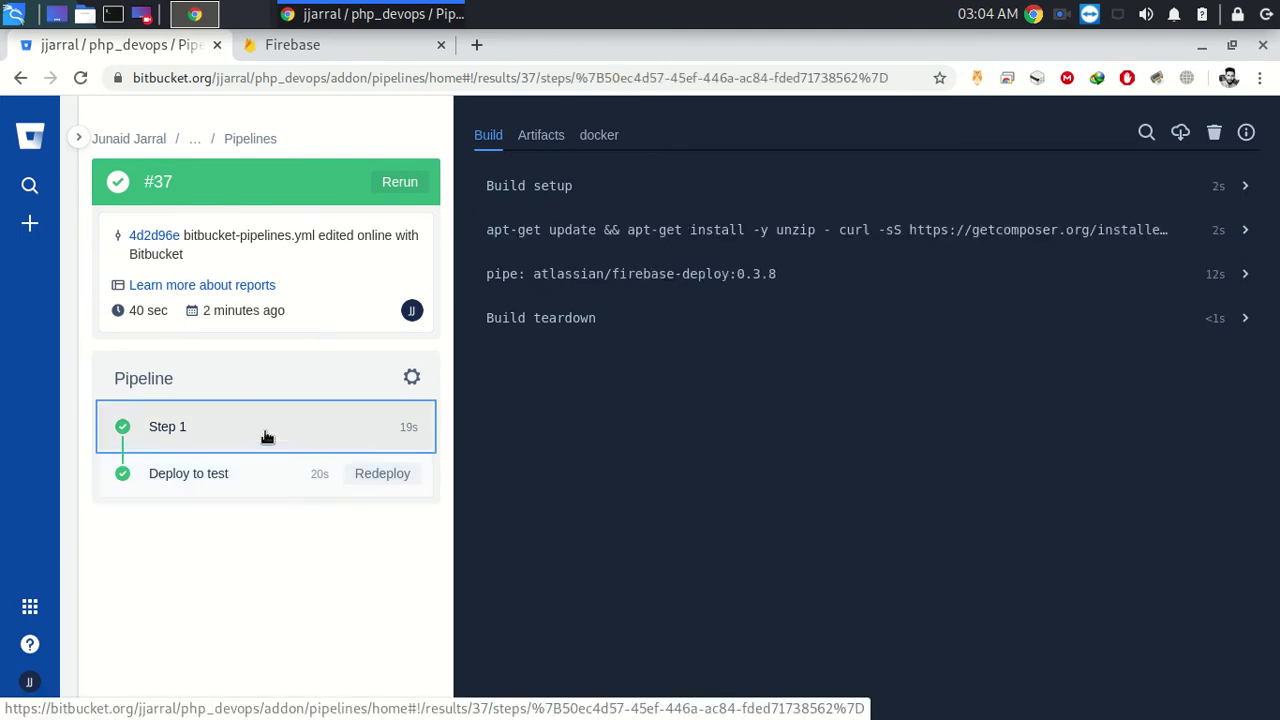
left_click(591, 335)
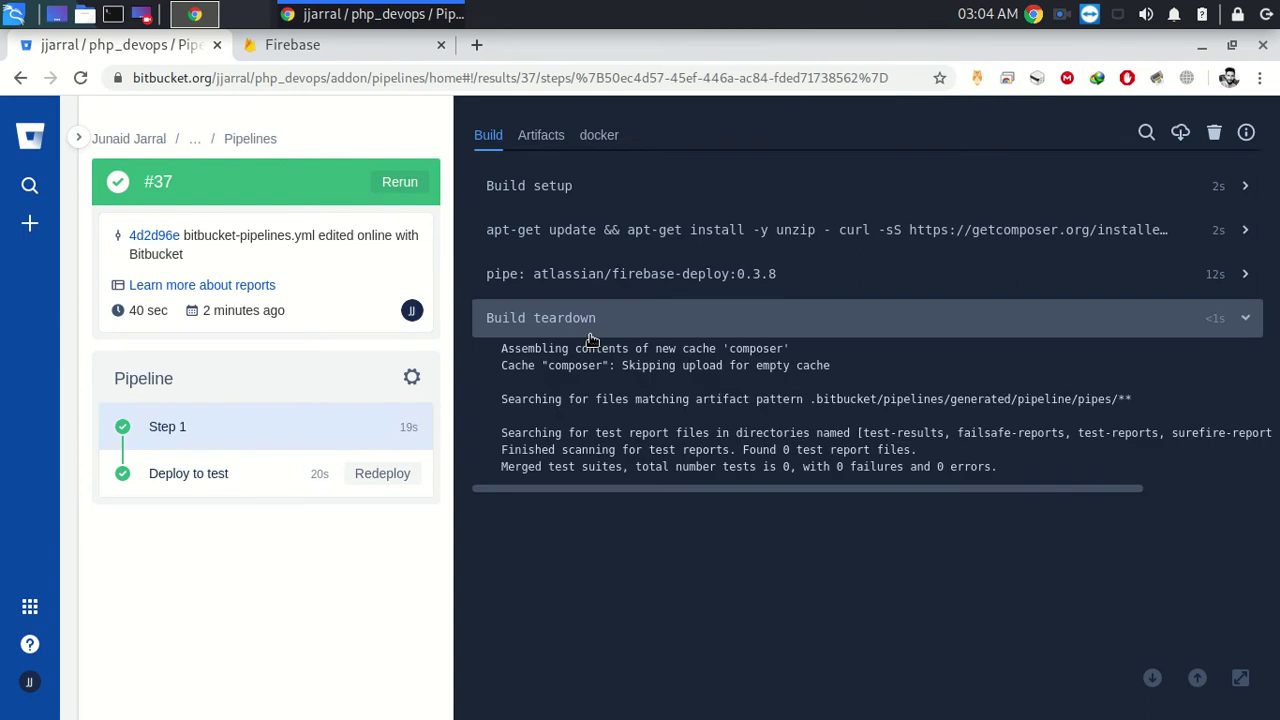
left_click(633, 281)
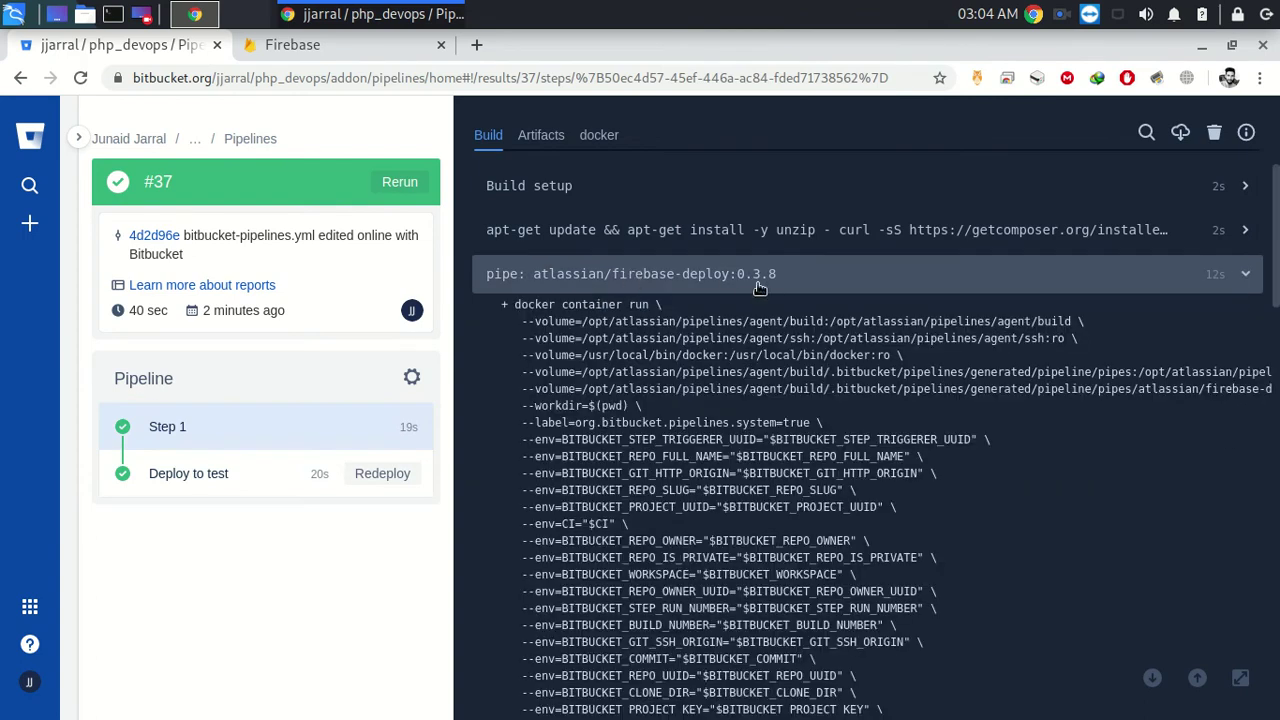
scroll(660, 430, "down", 10)
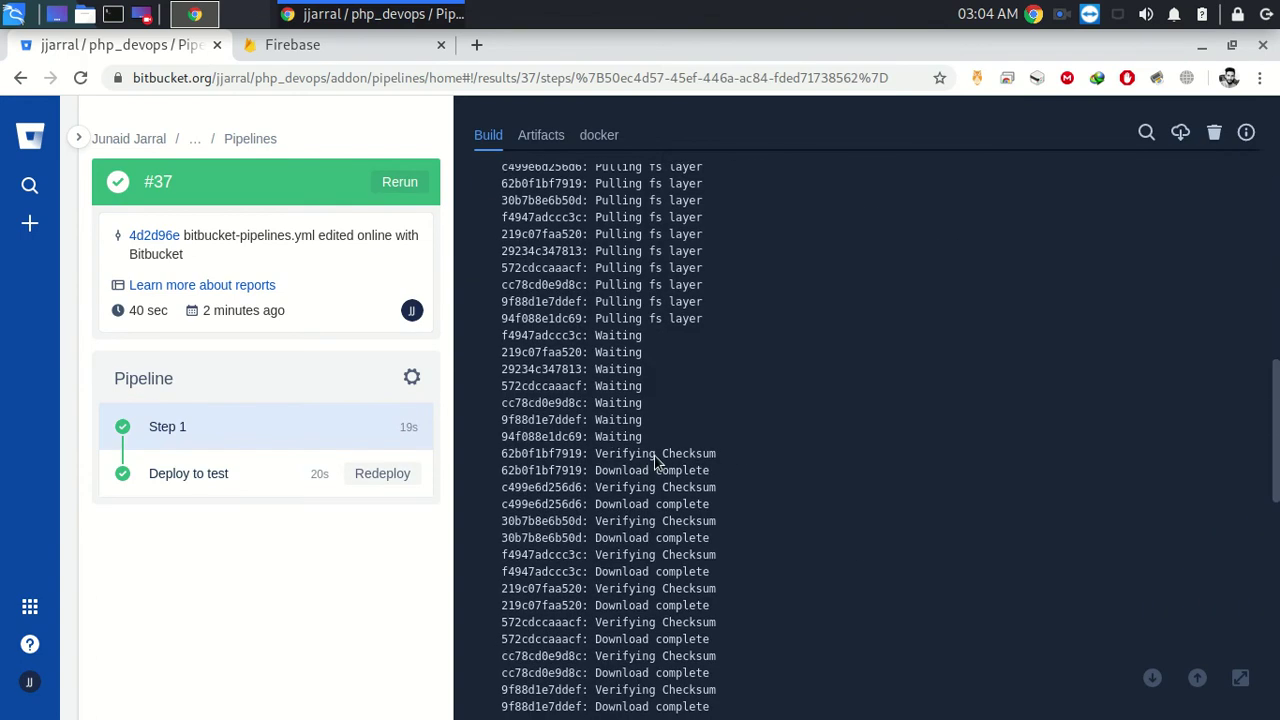
scroll(656, 460, "down", 15)
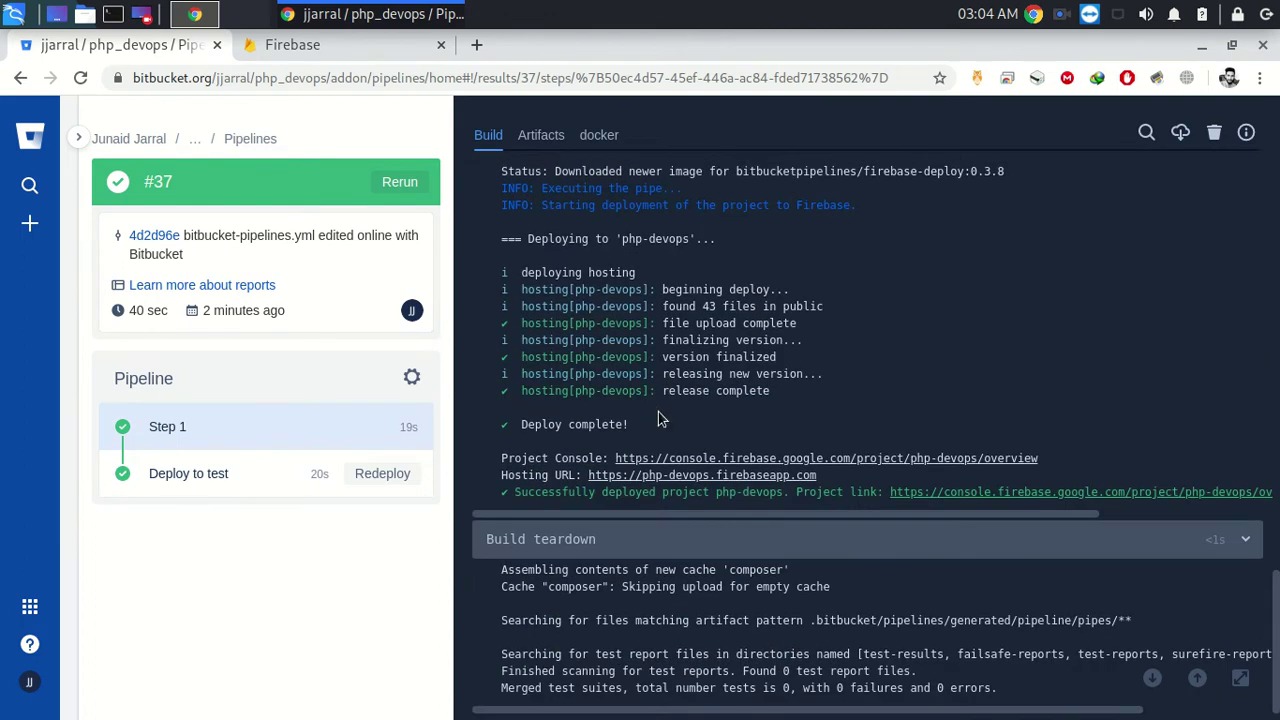
scroll(672, 532, "up", 3)
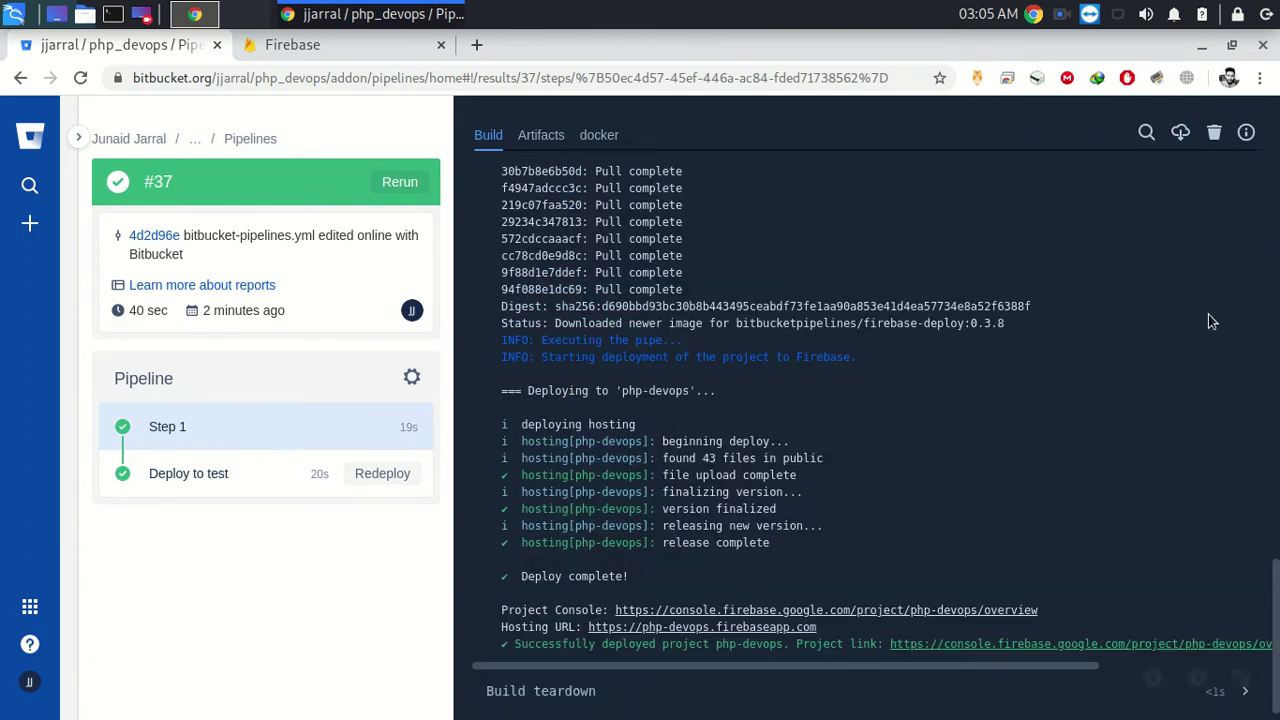
left_click(1240, 679)
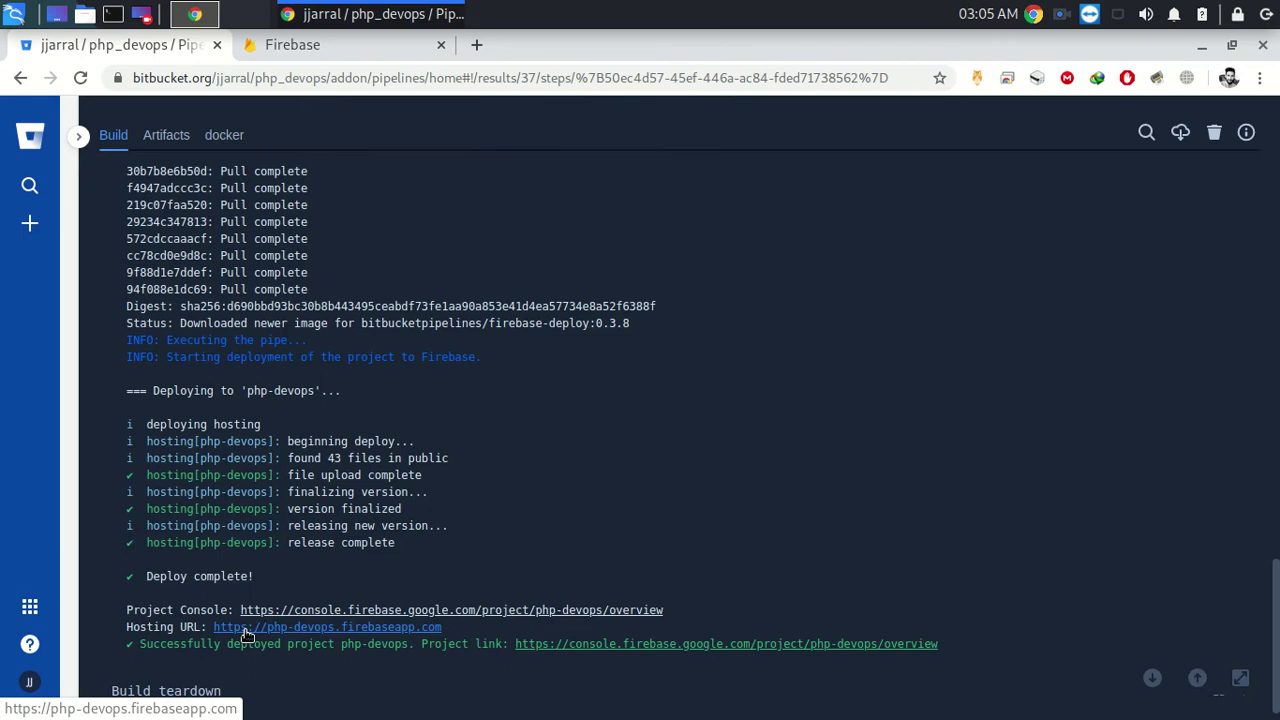
Open the Hosting dashboard of the php-devops project in the Firebase console.
left_click(330, 44)
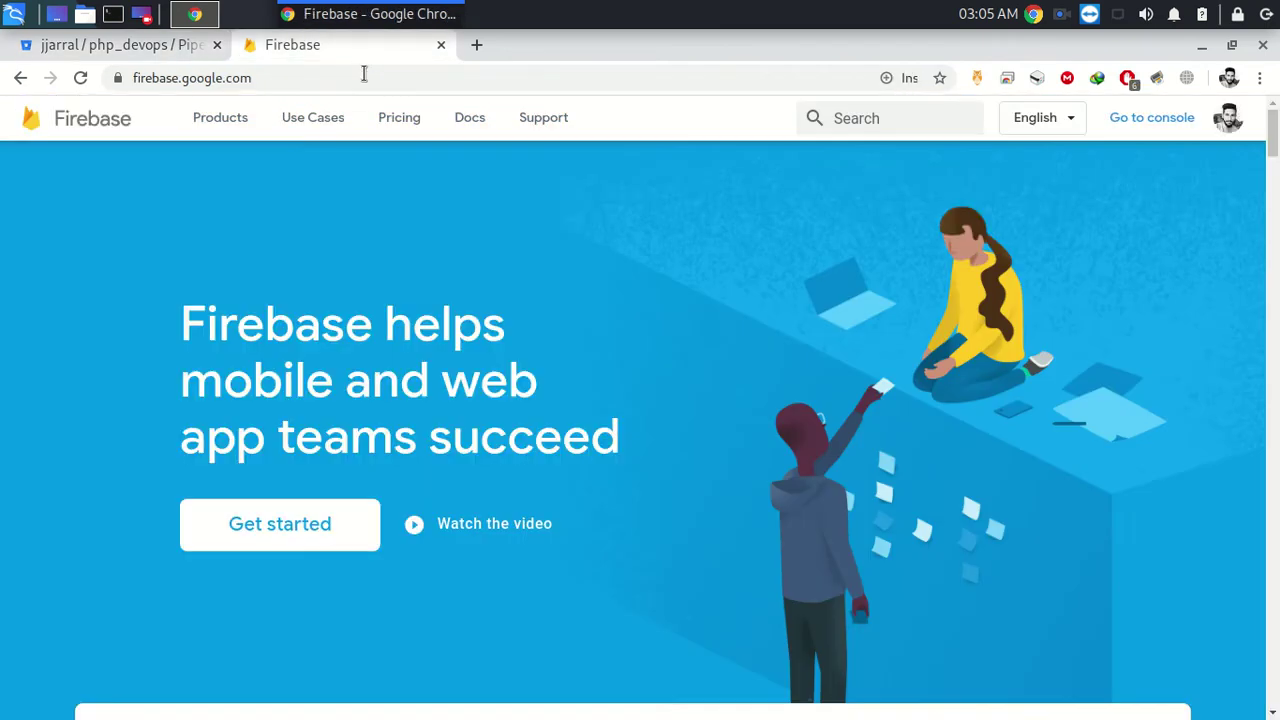
left_click(1185, 119)
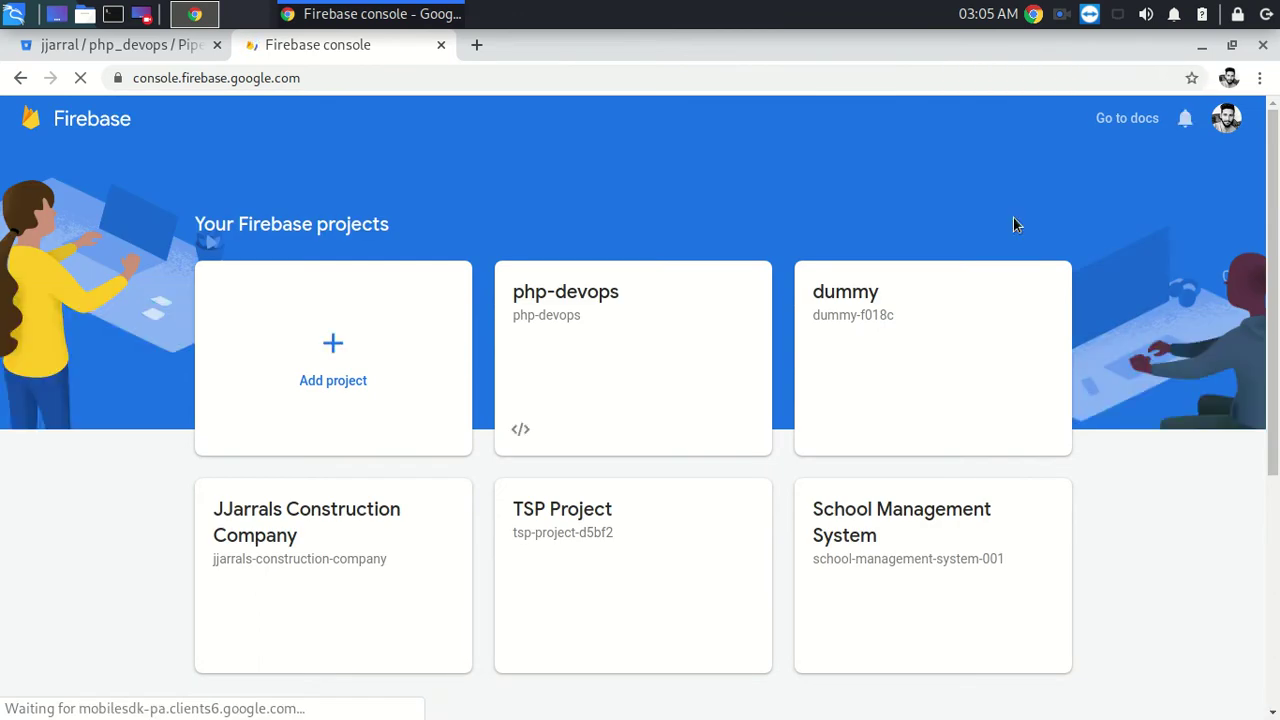
left_click(643, 403)
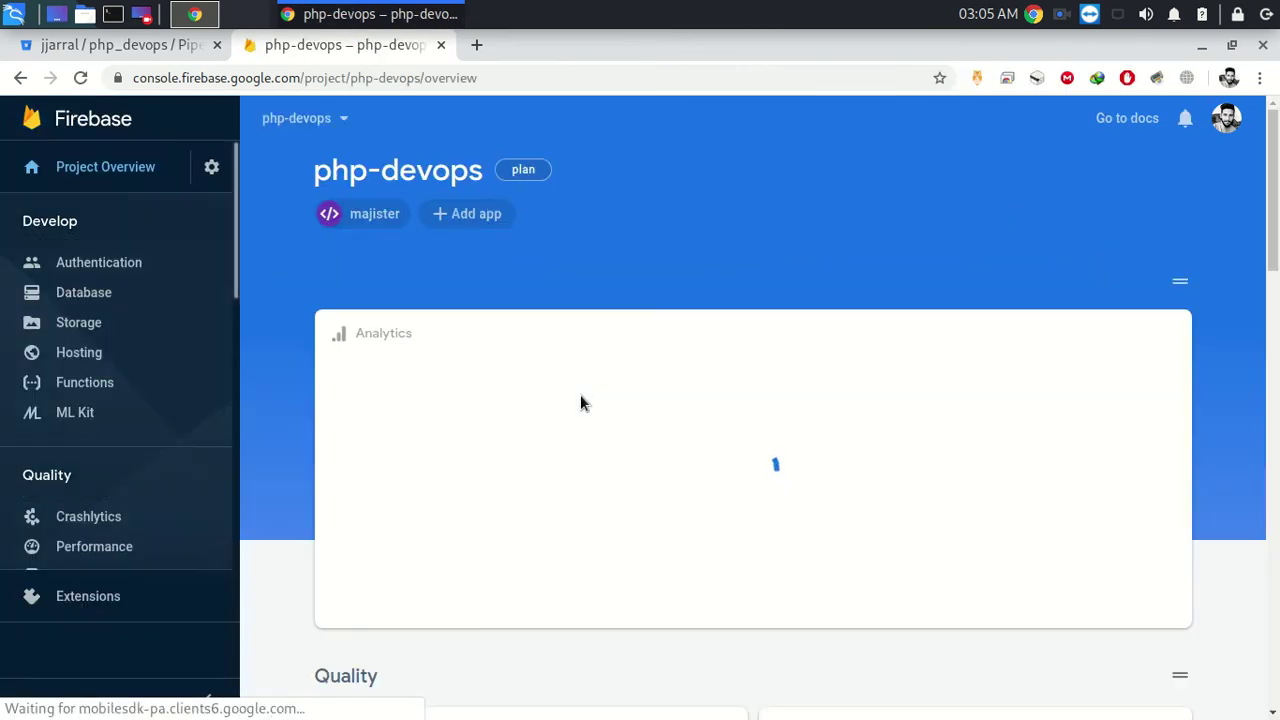
left_click(116, 360)
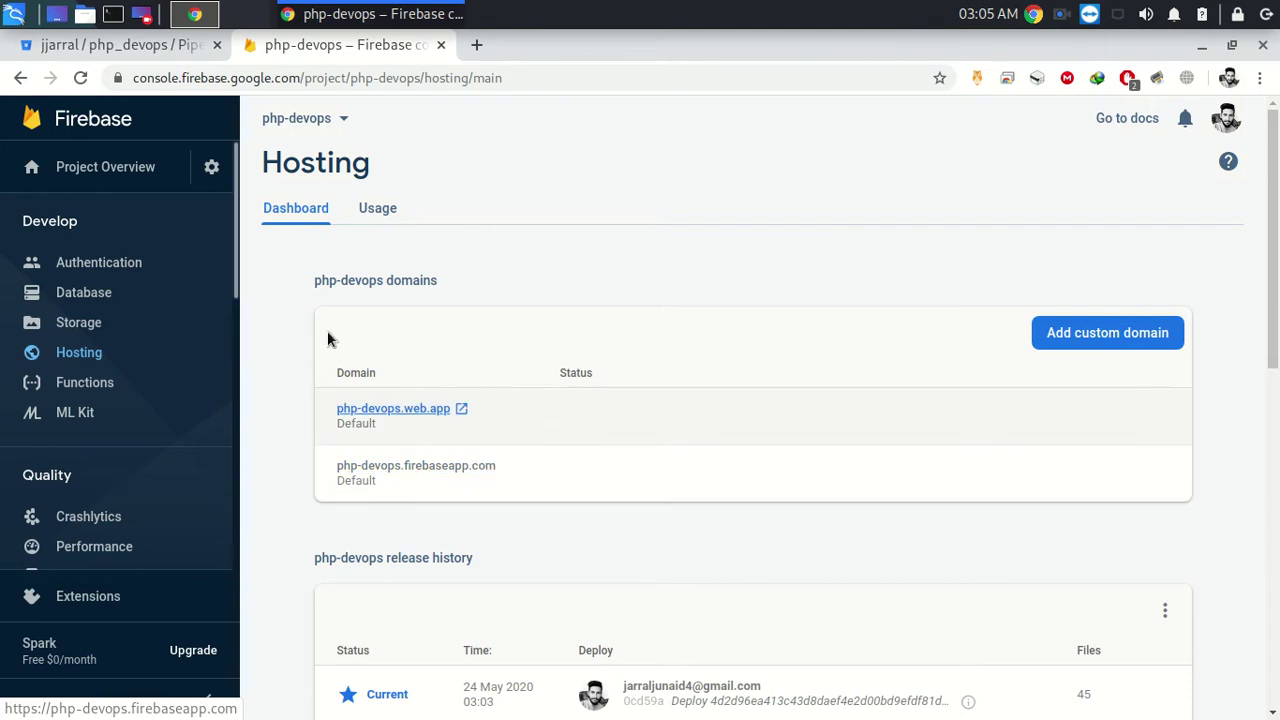
Open the deployed php-devops.firebaseapp.com site from both the build log's Hosting URL and the Firebase Hosting domain list.
left_click(120, 45)
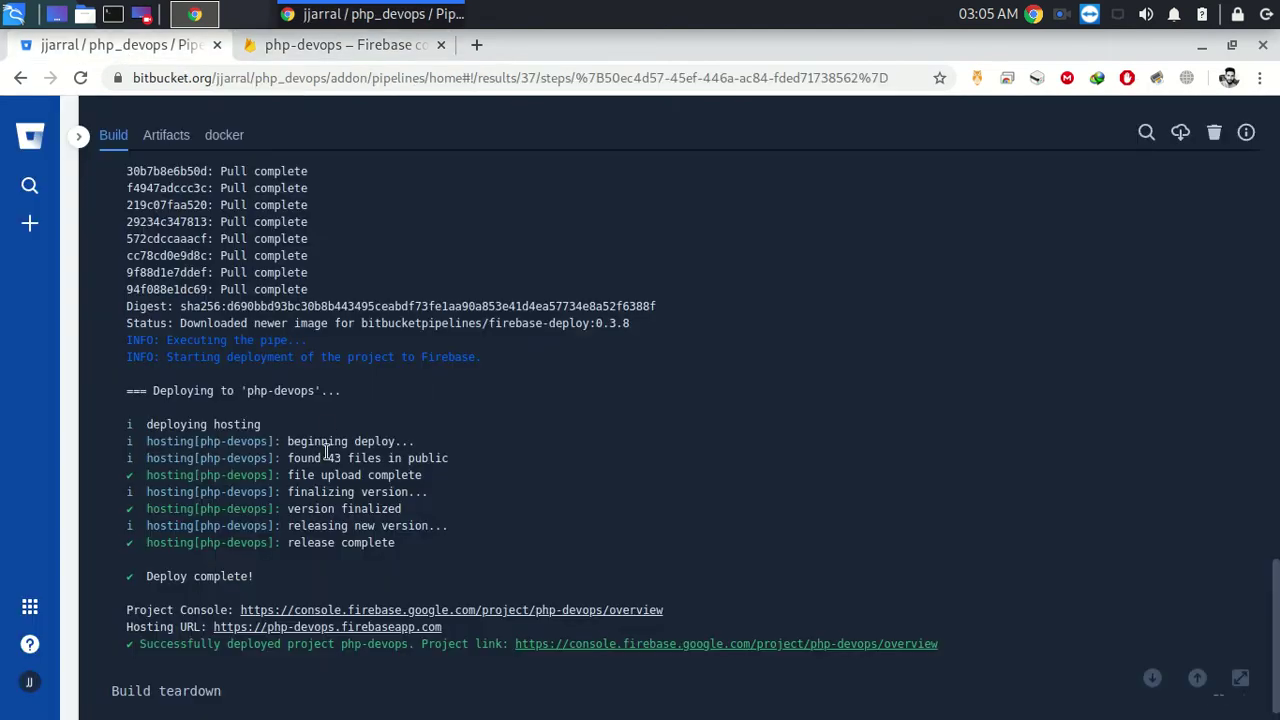
left_click(358, 628)
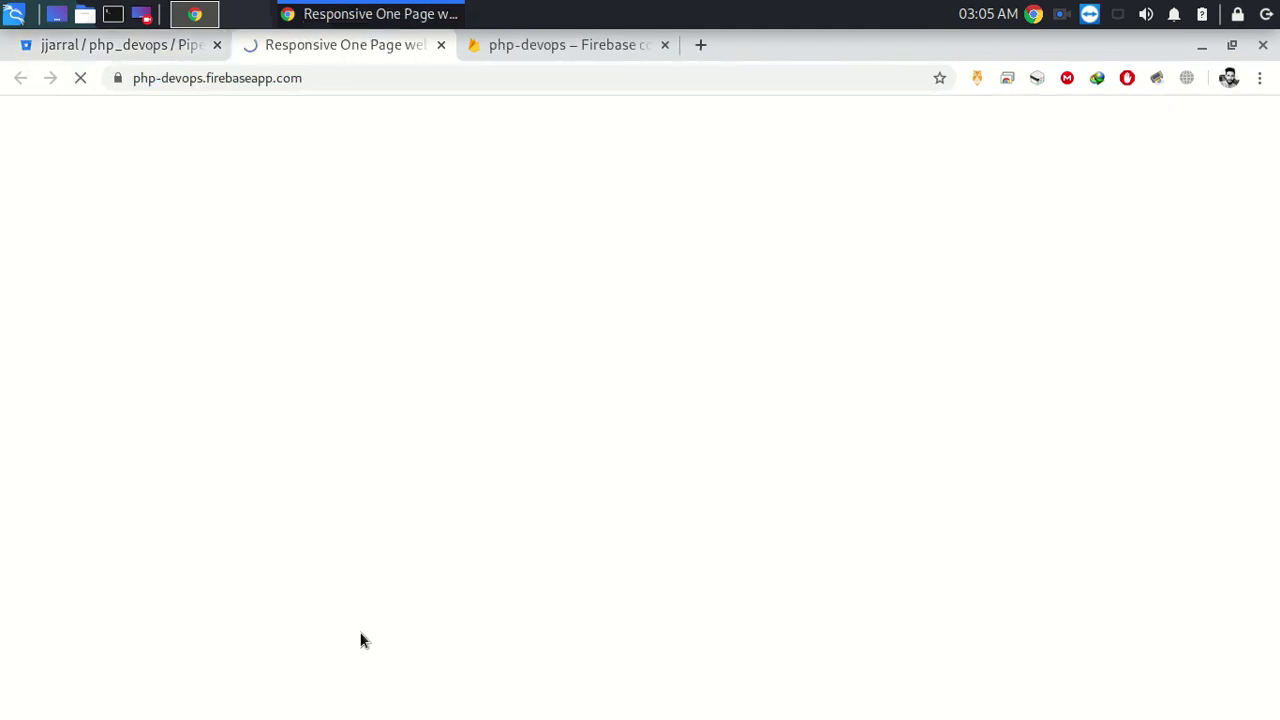
key("ctrl+Tab")
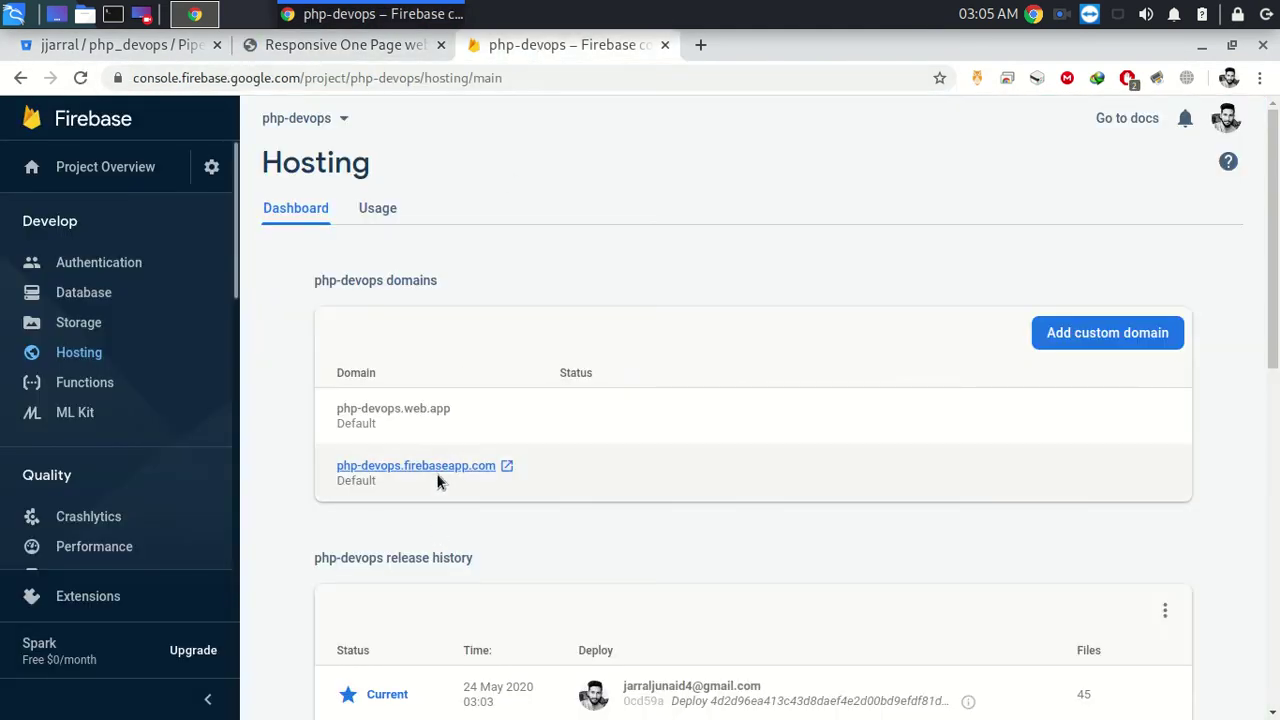
left_click(441, 468)
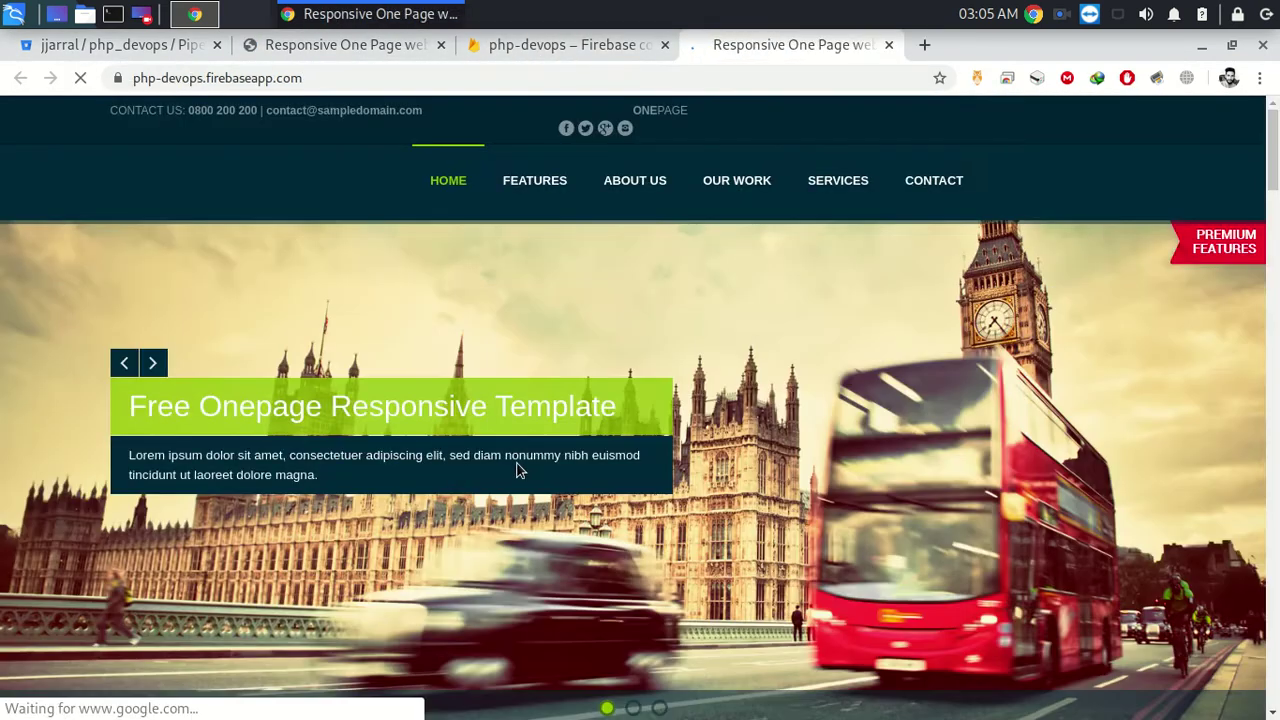
Check both open copies of the deployed site by browsing their Services, About Us, Features, Our Work and Contact sections.
left_click(351, 45)
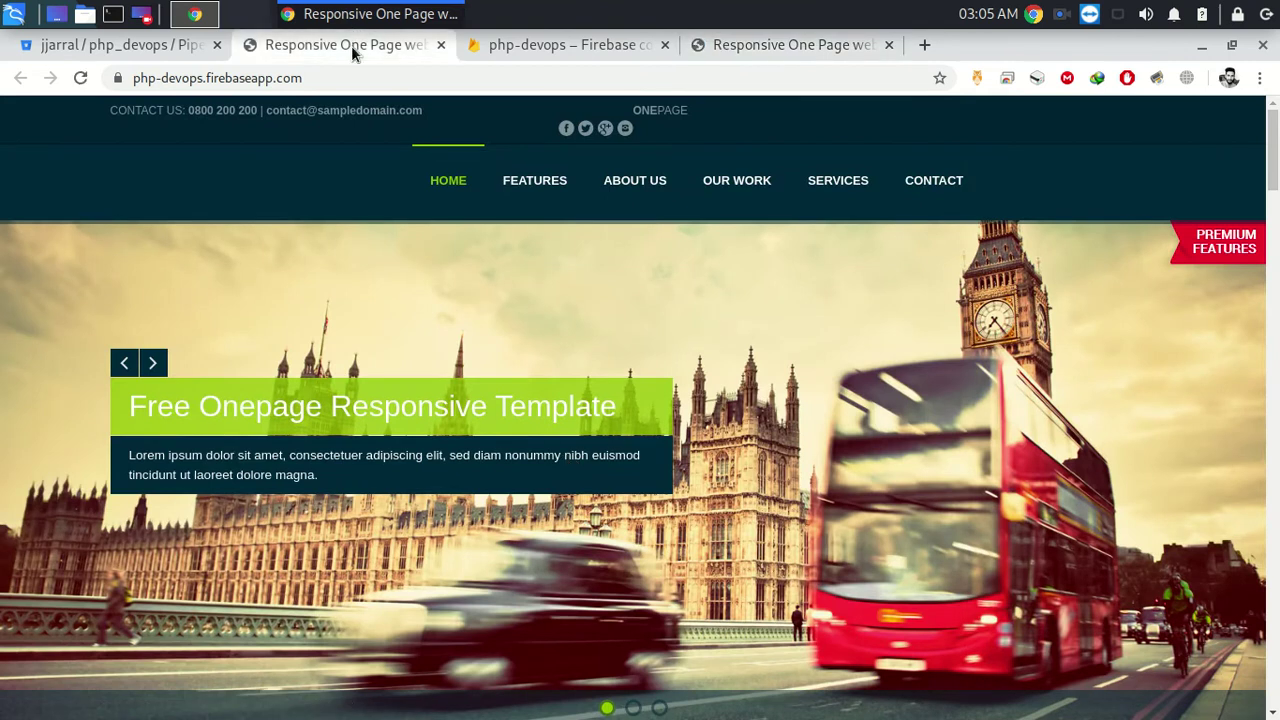
left_click(823, 45)
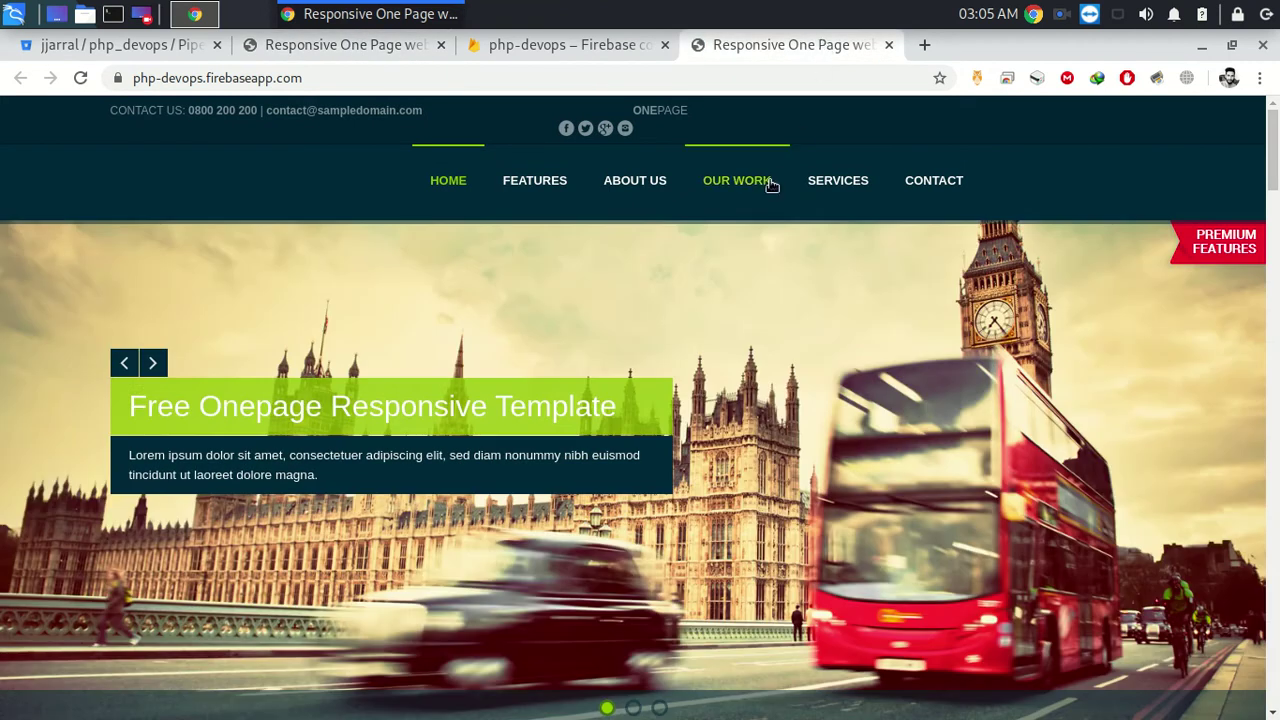
left_click(826, 188)
left_click(660, 185)
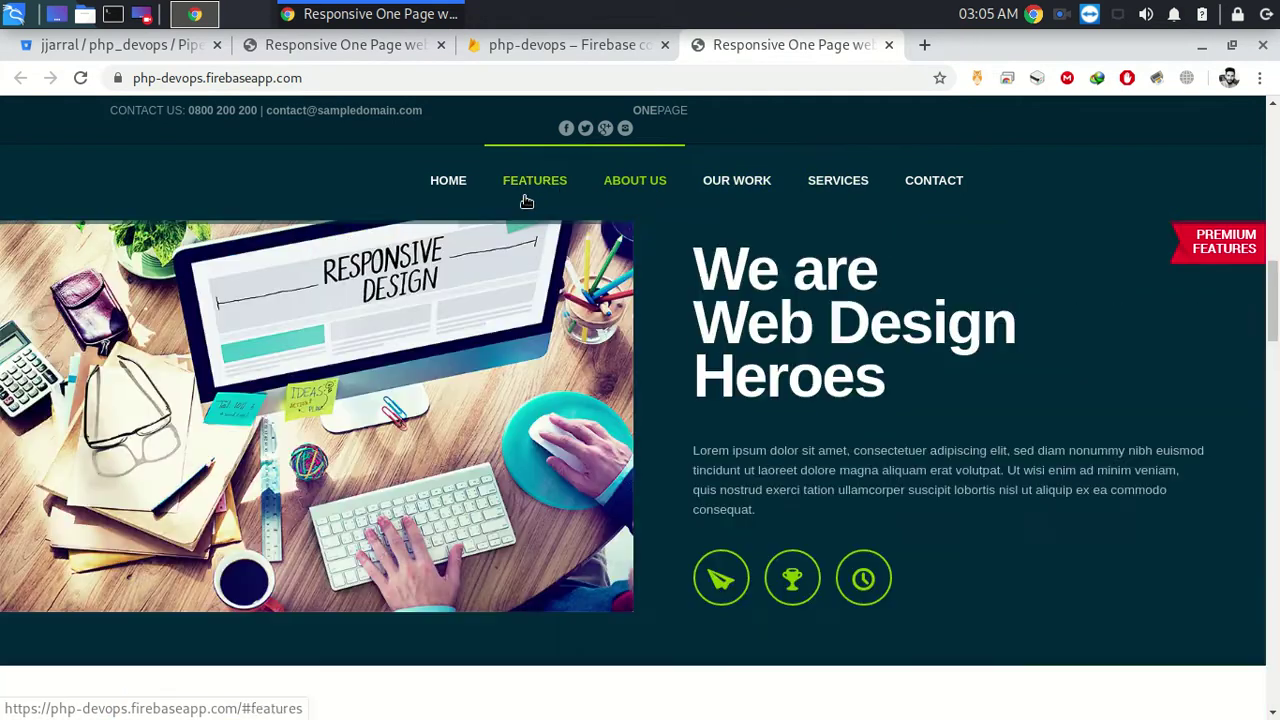
left_click(528, 190)
left_click(377, 44)
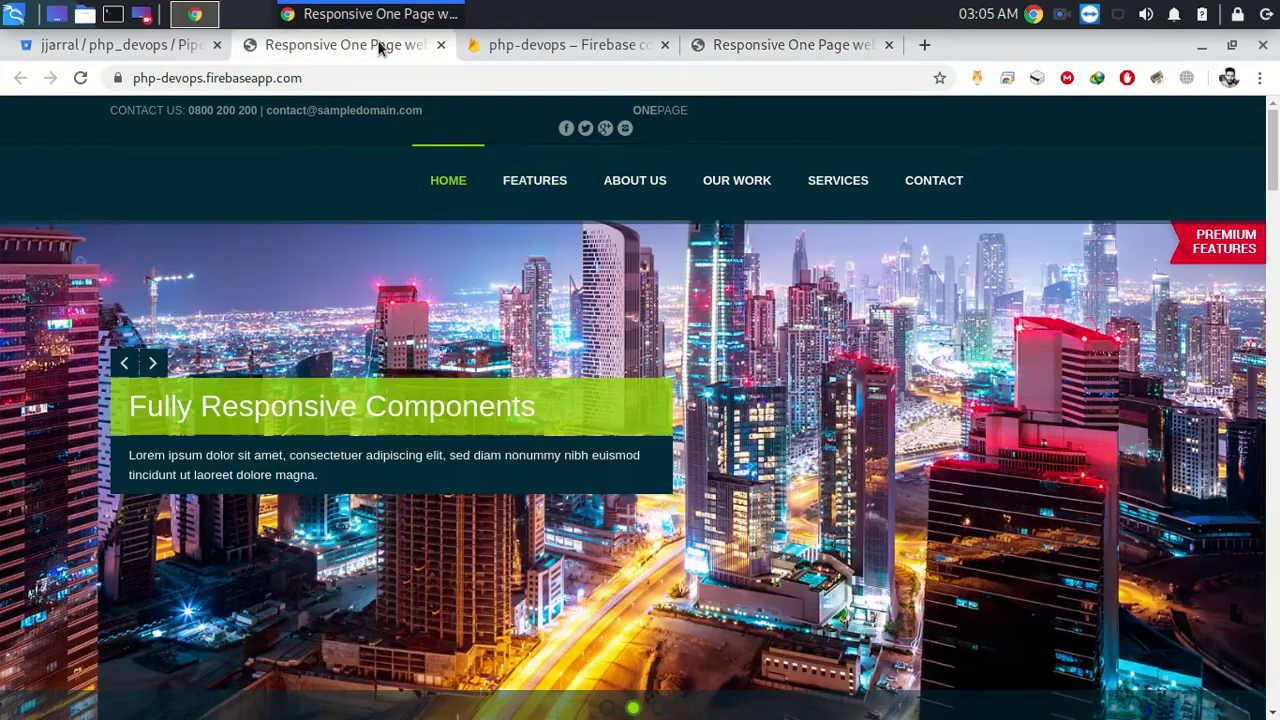
left_click(603, 178)
left_click(737, 182)
left_click(906, 188)
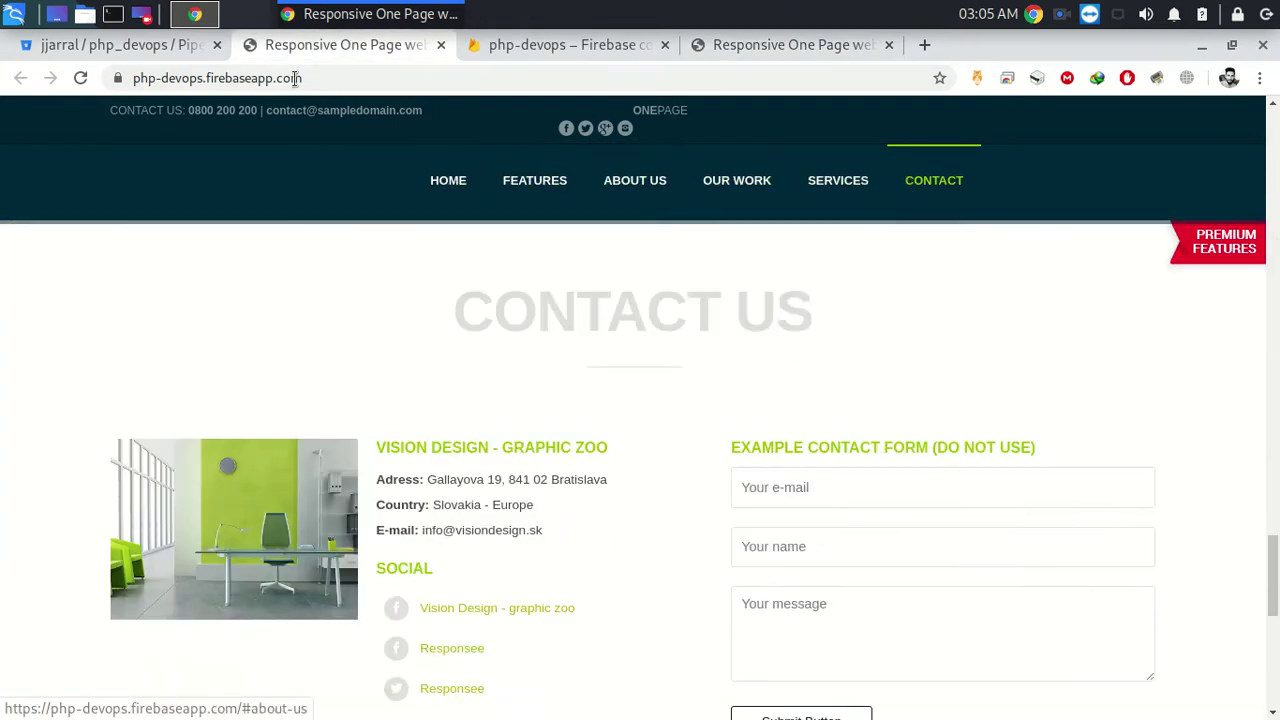
Return to Bitbucket and open index.html from the public folder of the php_devops repository.
left_click(588, 47)
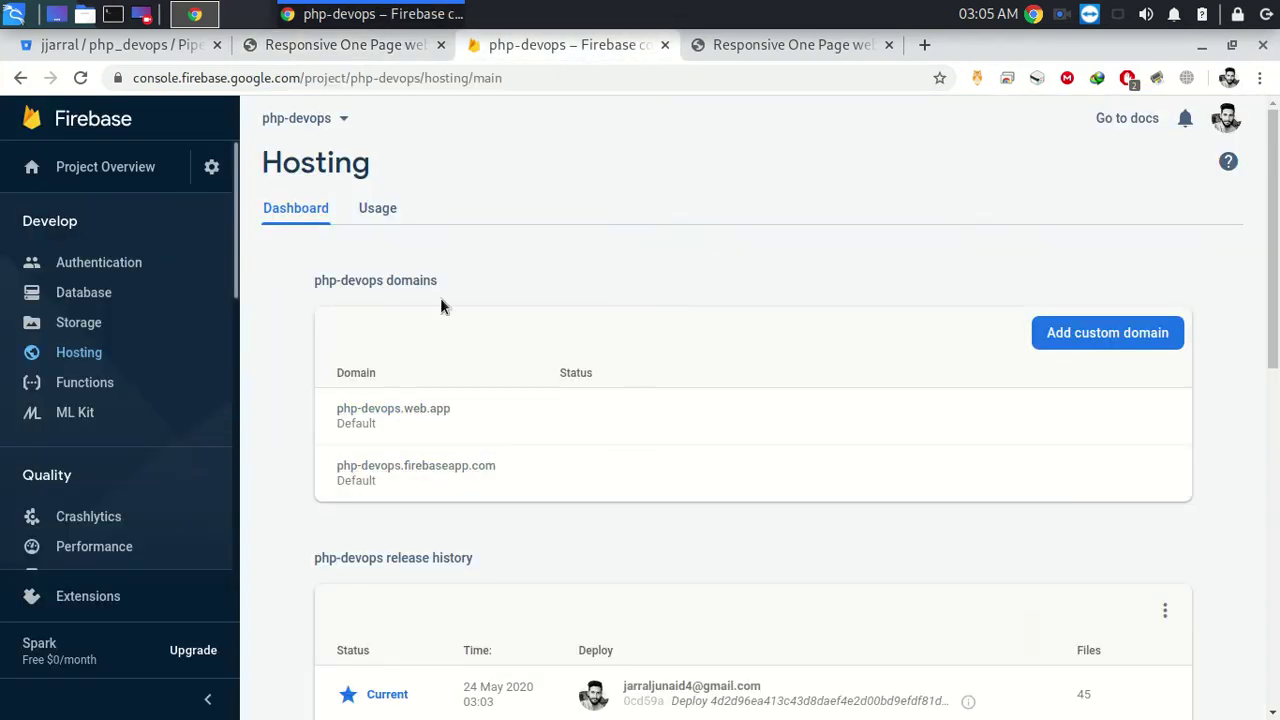
left_click(162, 50)
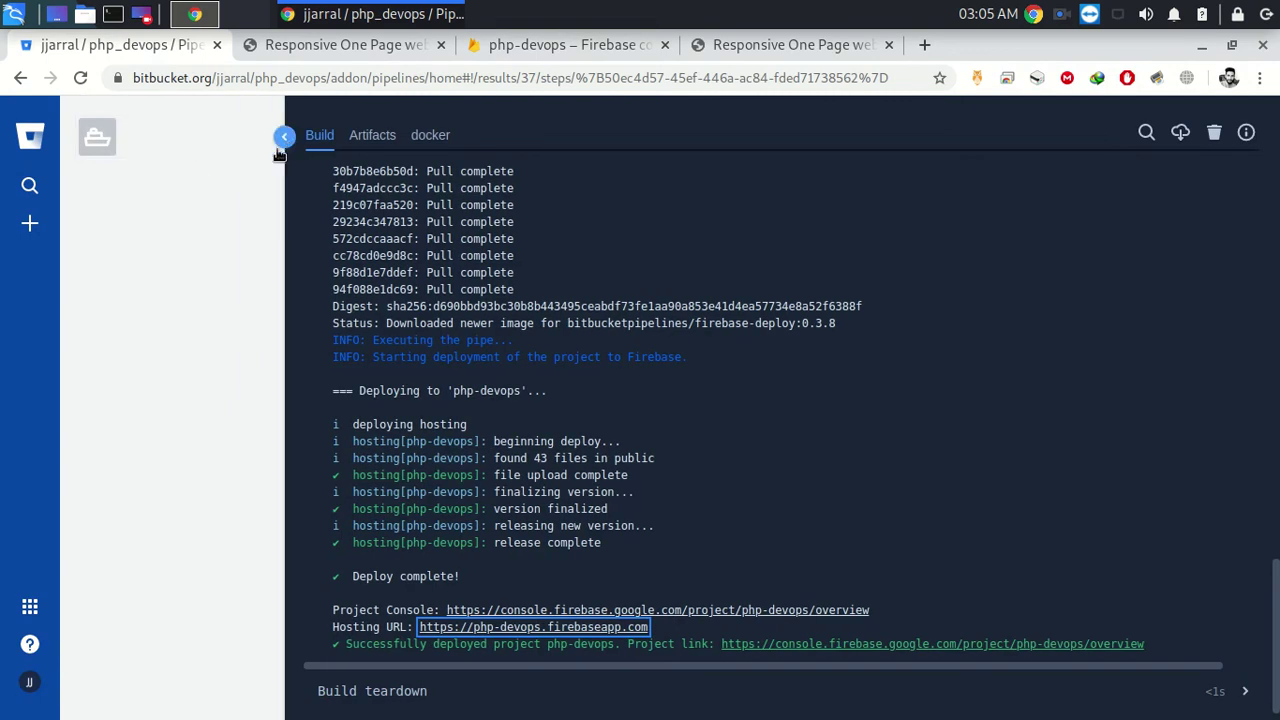
left_click(290, 137)
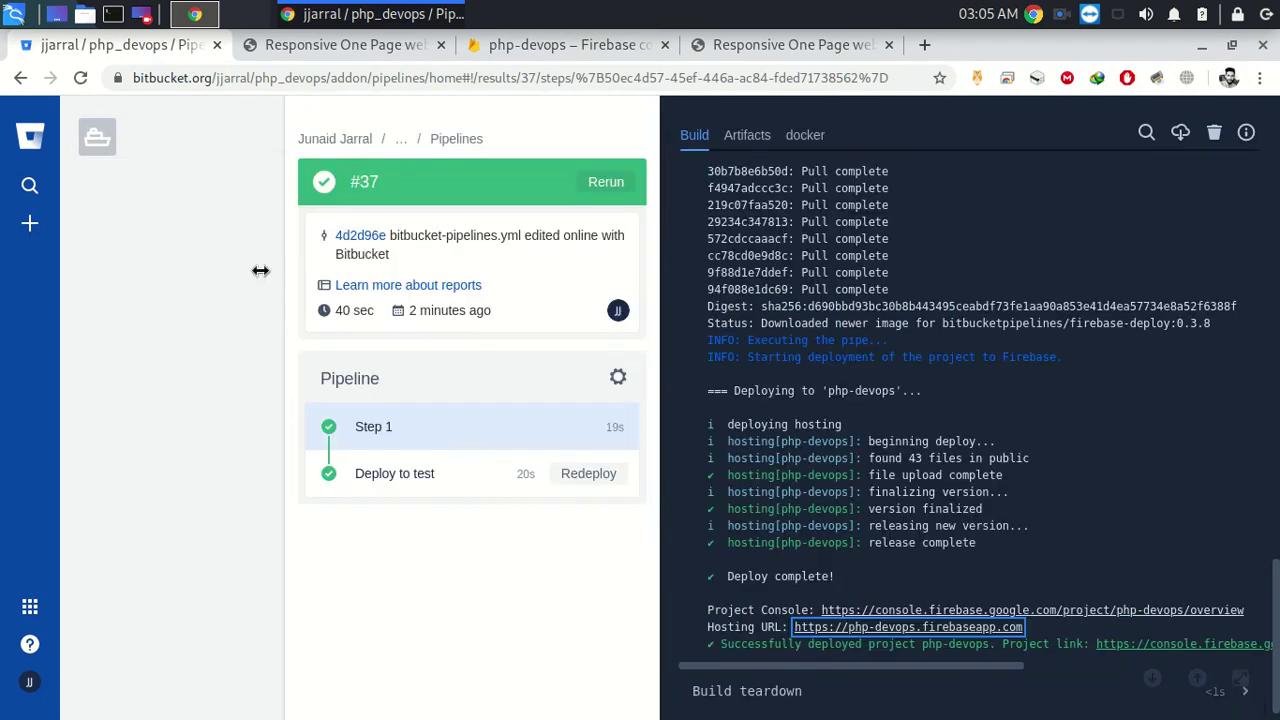
left_click(58, 148)
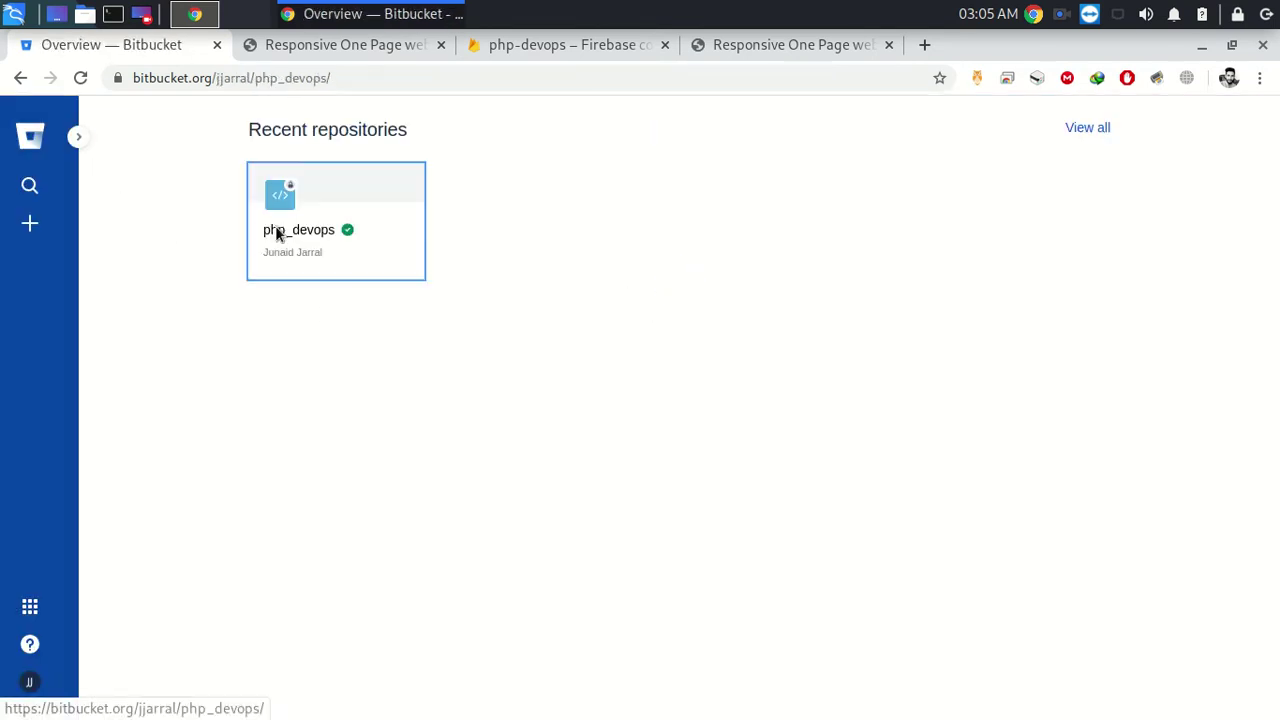
left_click(277, 229)
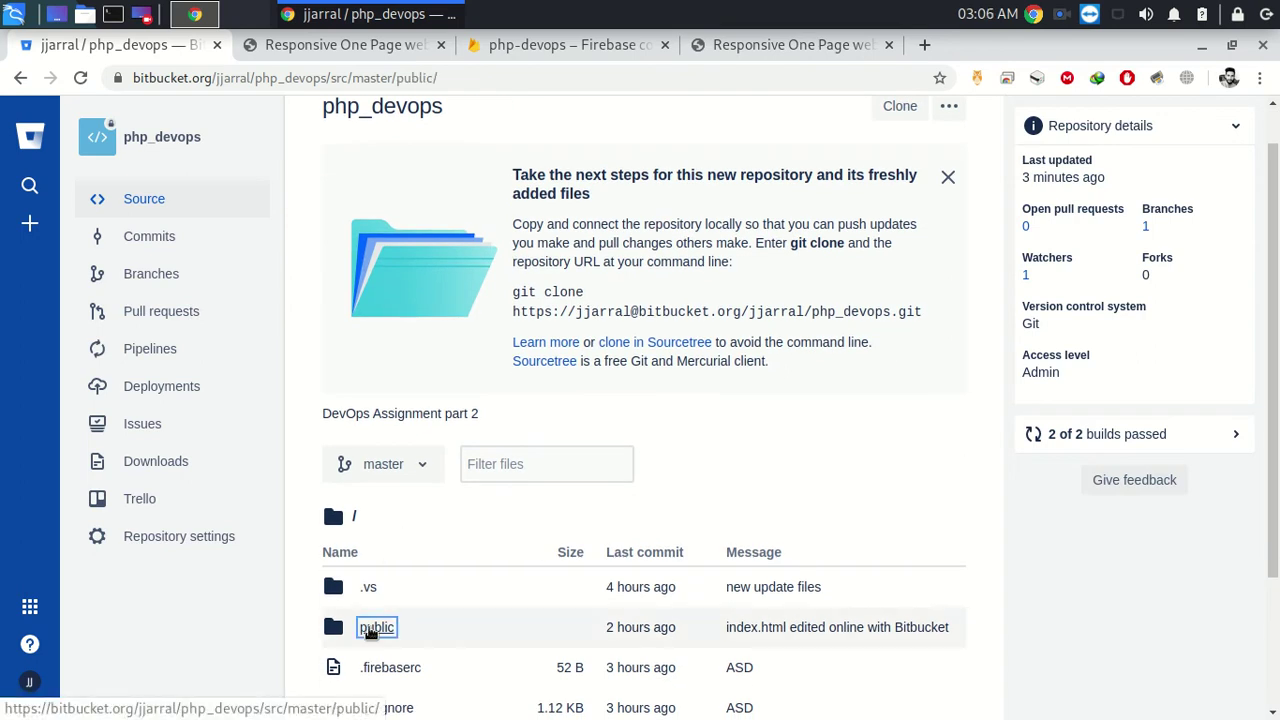
left_click(373, 627)
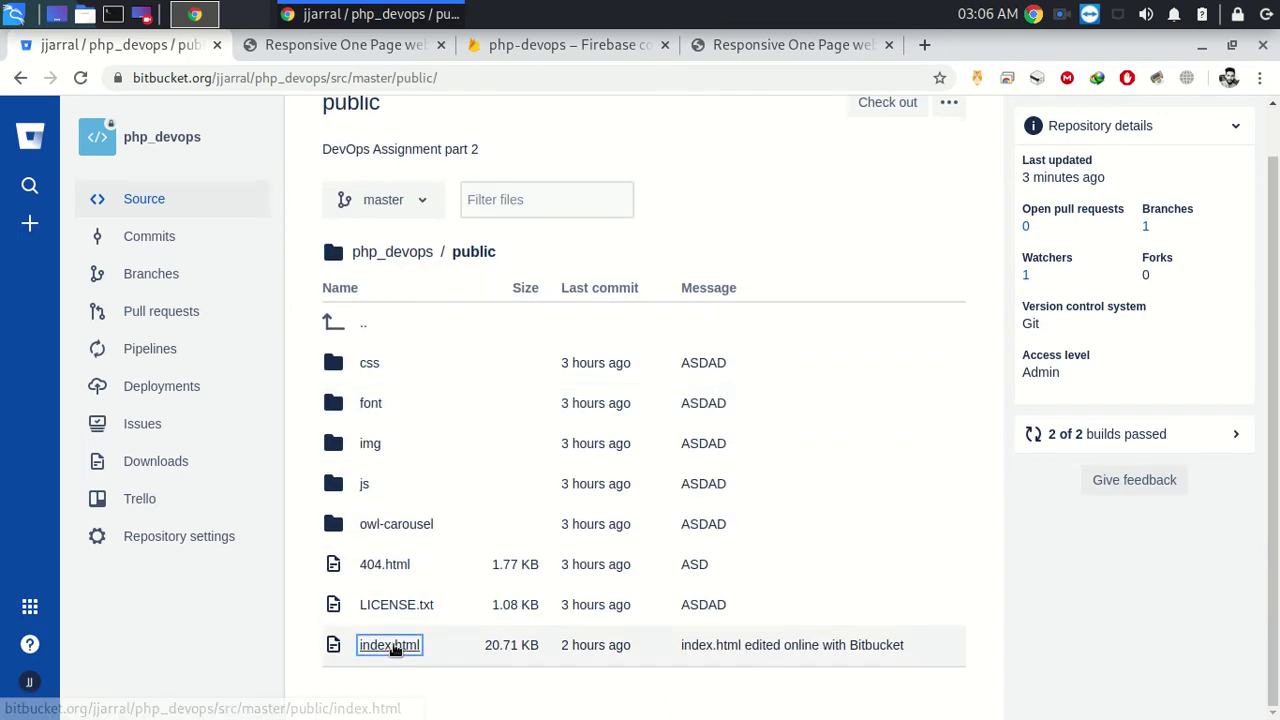
left_click(392, 648)
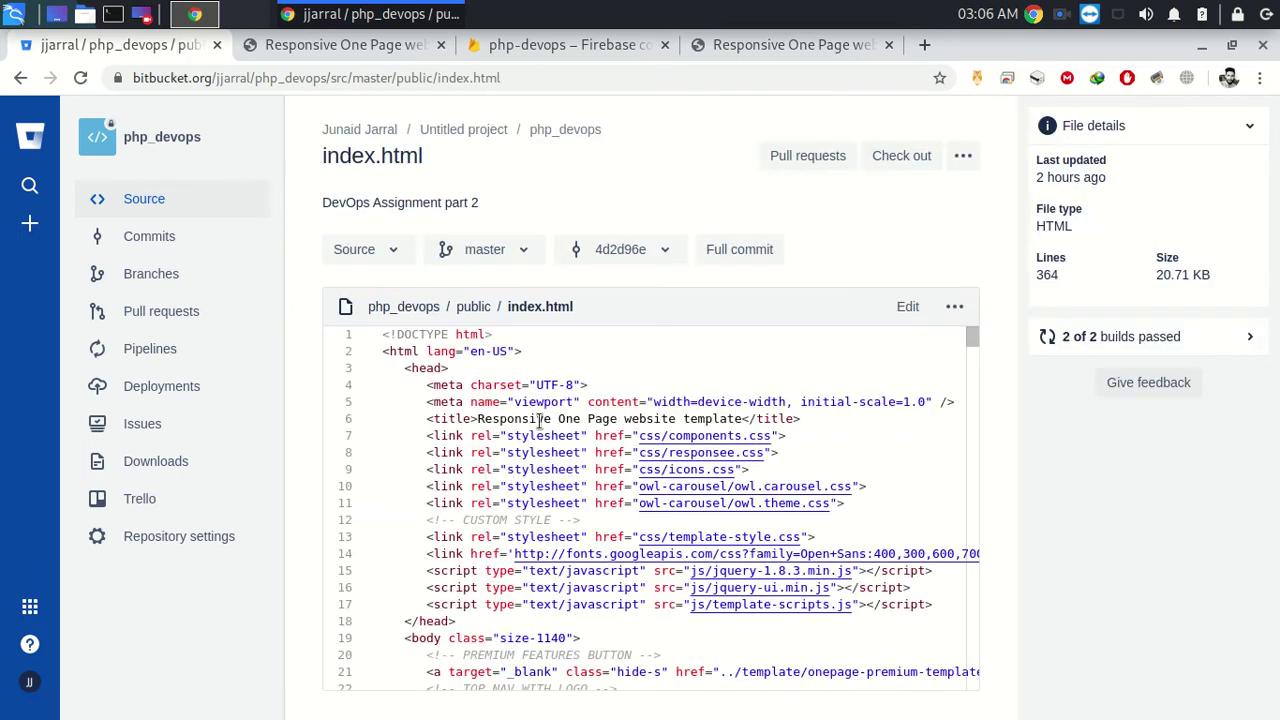
Look through the source of index.html and open the file for editing on the master branch.
scroll(520, 418, "down", 3)
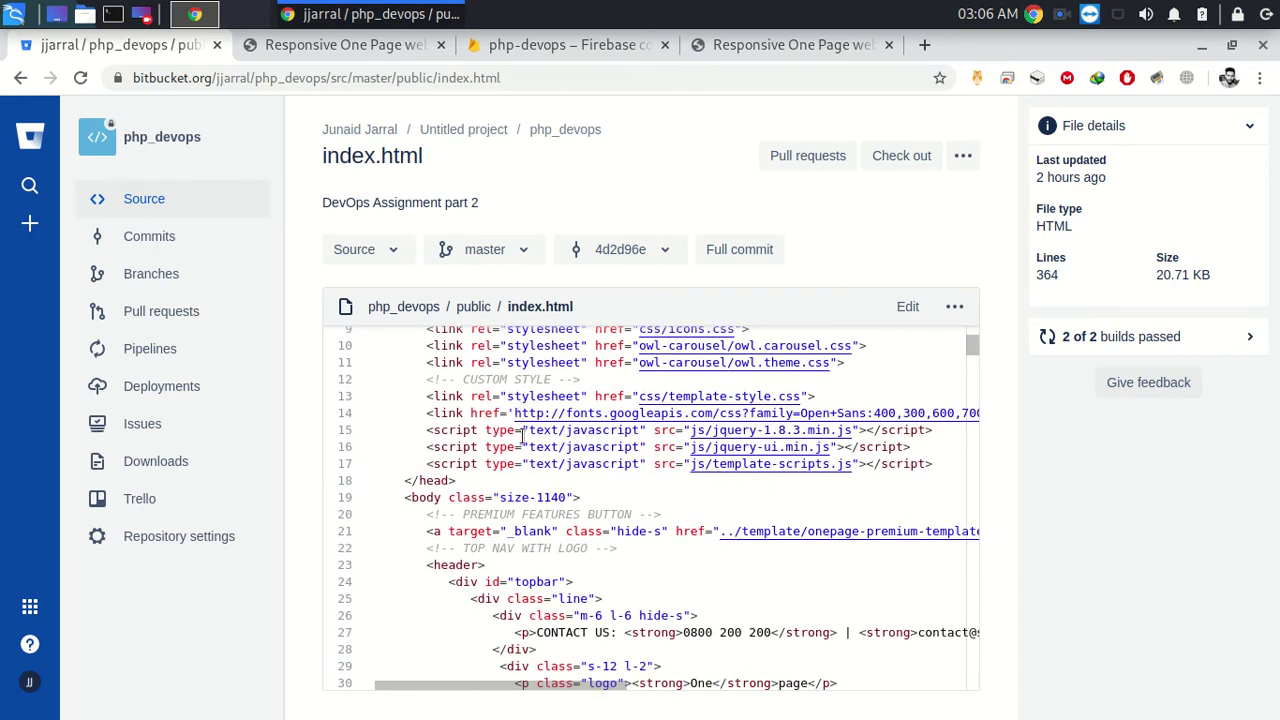
scroll(522, 435, "down", 3)
left_click(893, 316)
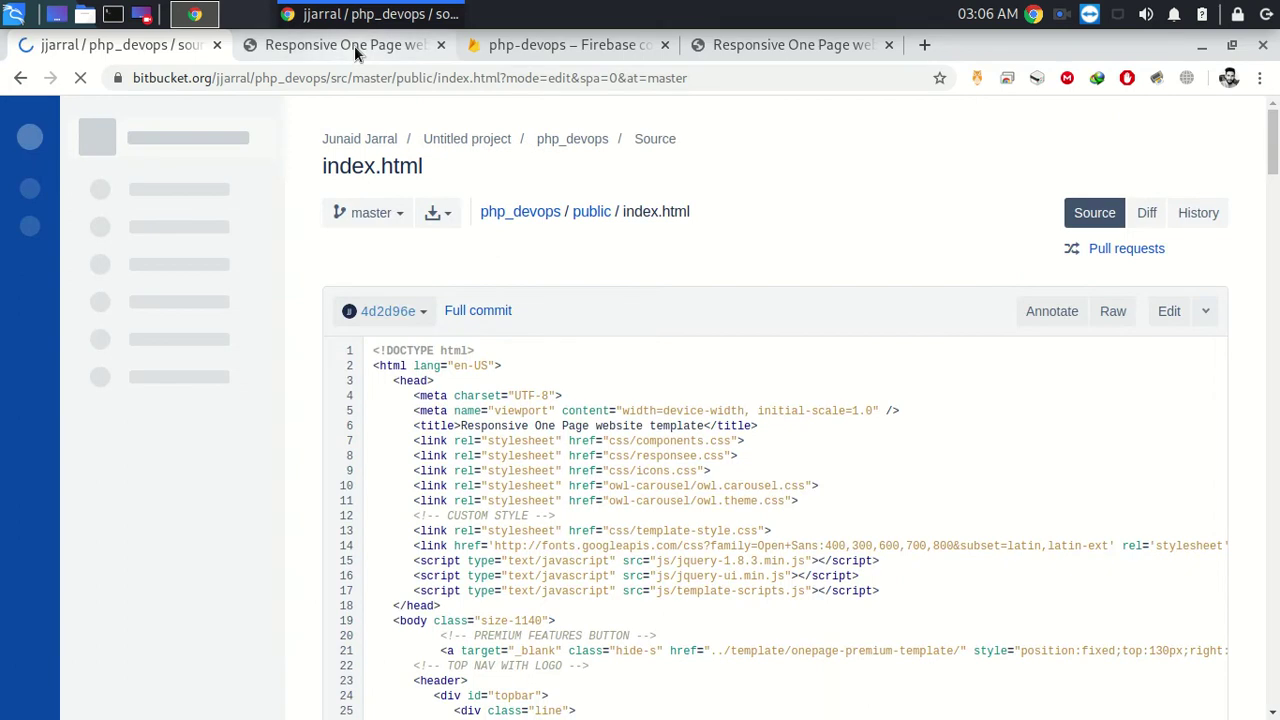
Inspect the Contact Us heading element on the deployed site with the browser's developer tools.
left_click(354, 45)
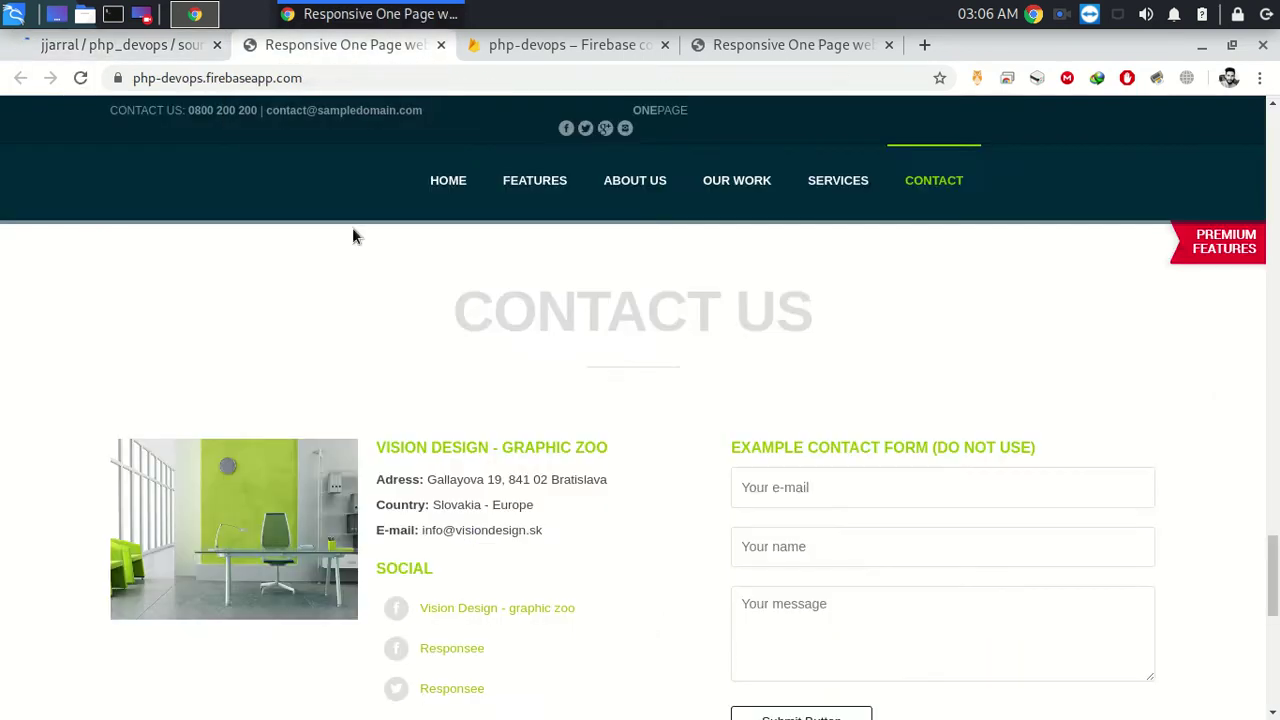
scroll(378, 384, "down", 2)
scroll(377, 380, "up", 2)
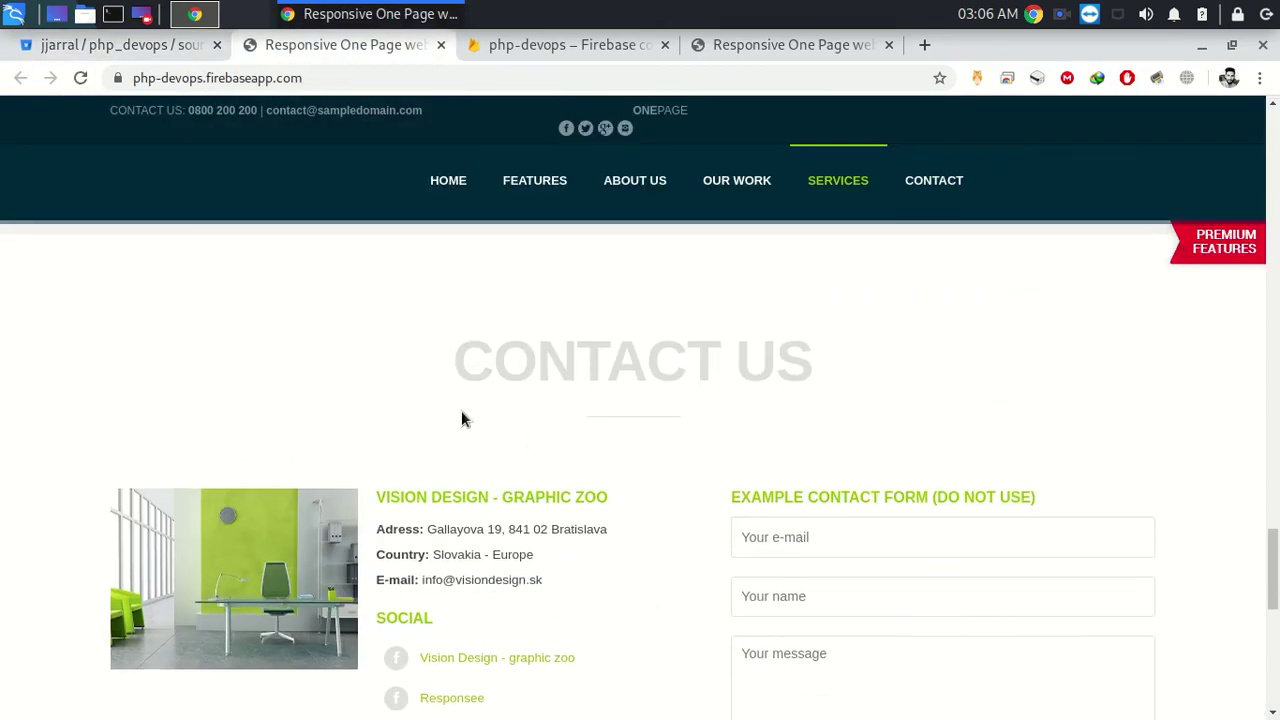
right_click(432, 375)
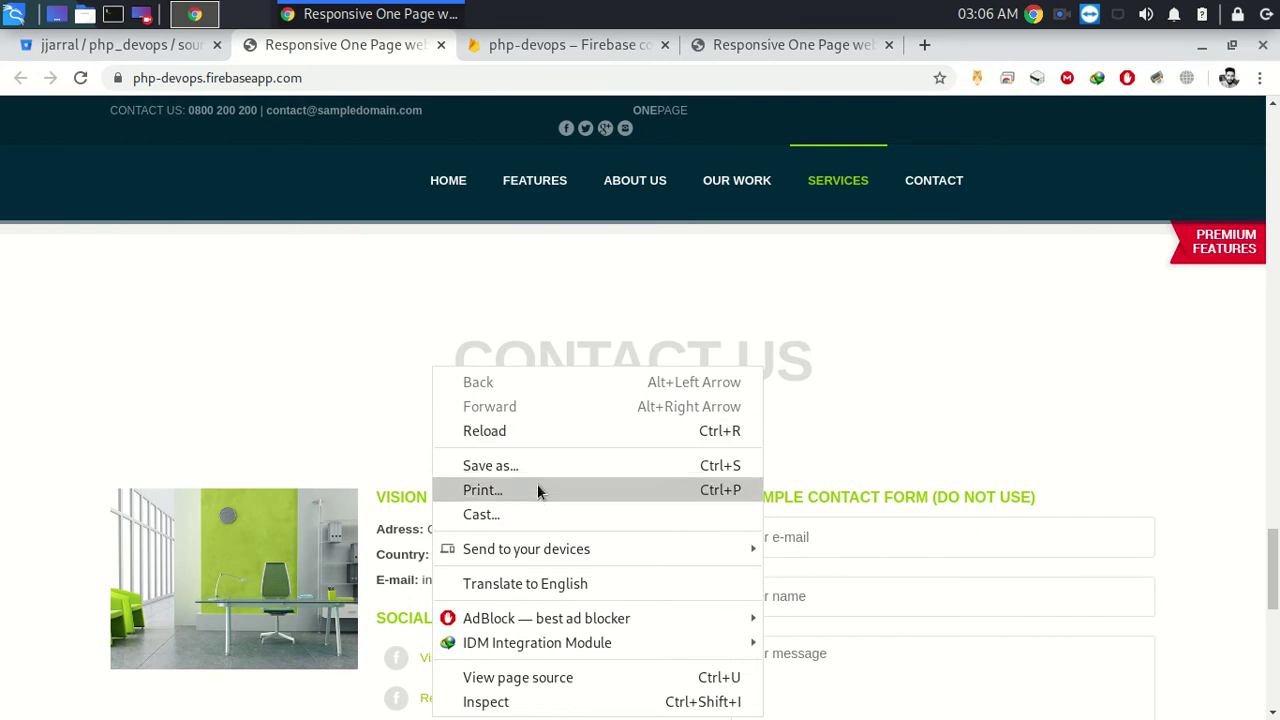
left_click(500, 702)
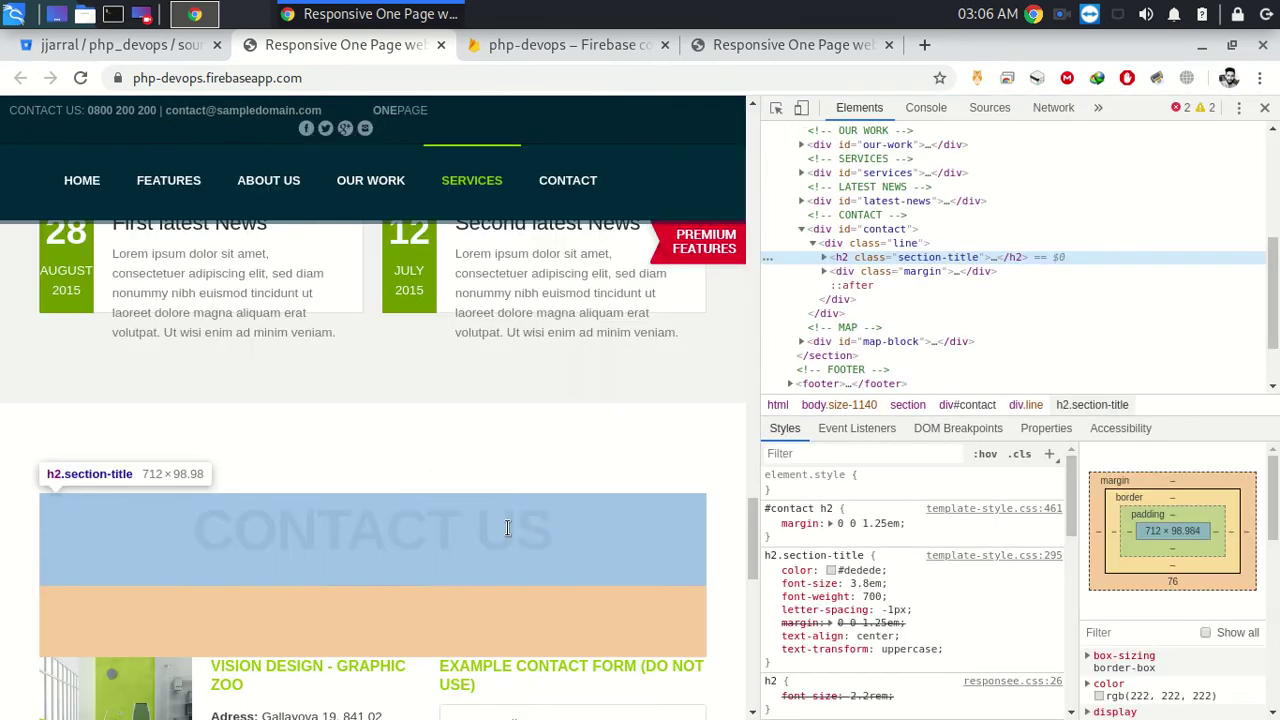
Inspect the Contact section's line container and CONTACT comment in the page source, and close the developer tools.
scroll(20, 530, "down", 1)
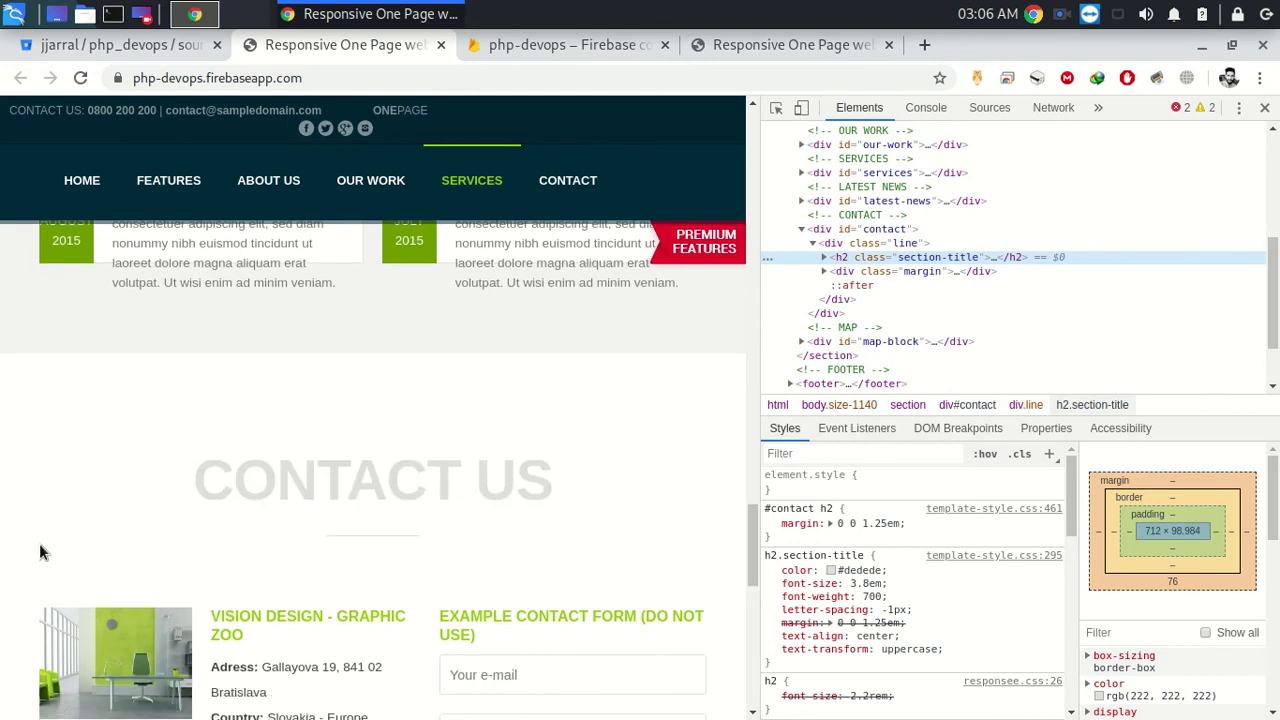
left_click(777, 110)
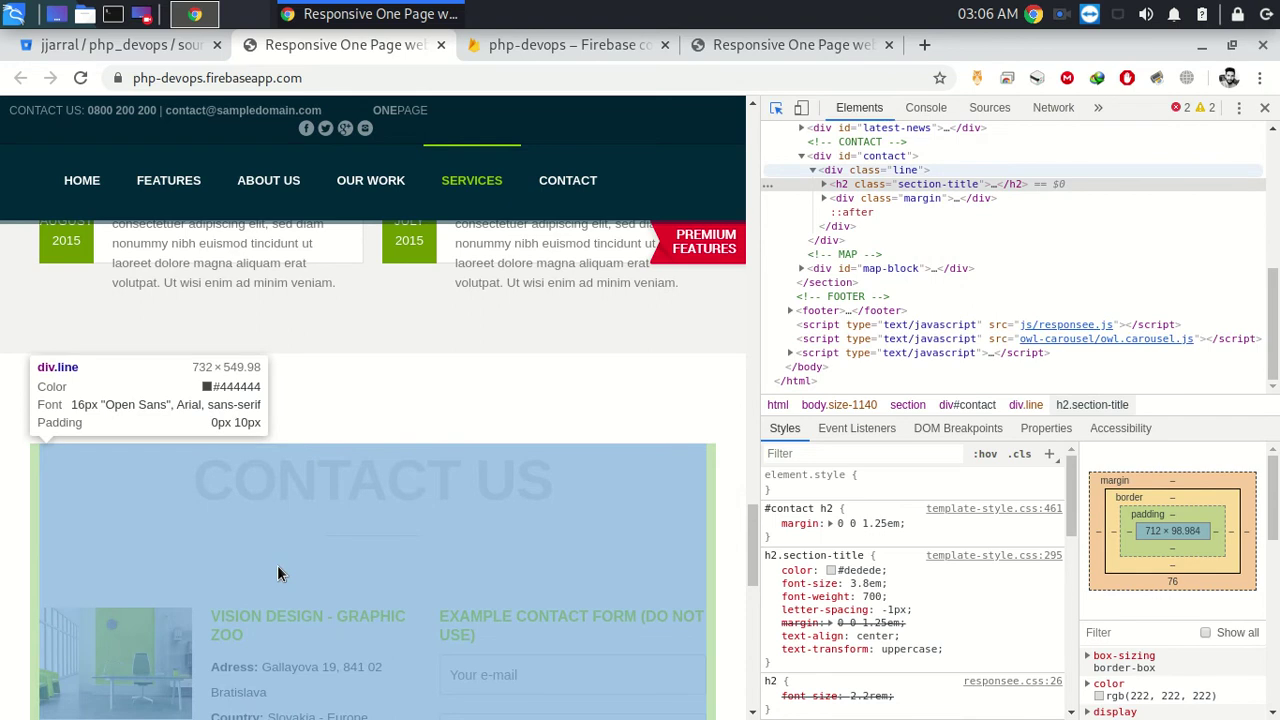
left_click(277, 565)
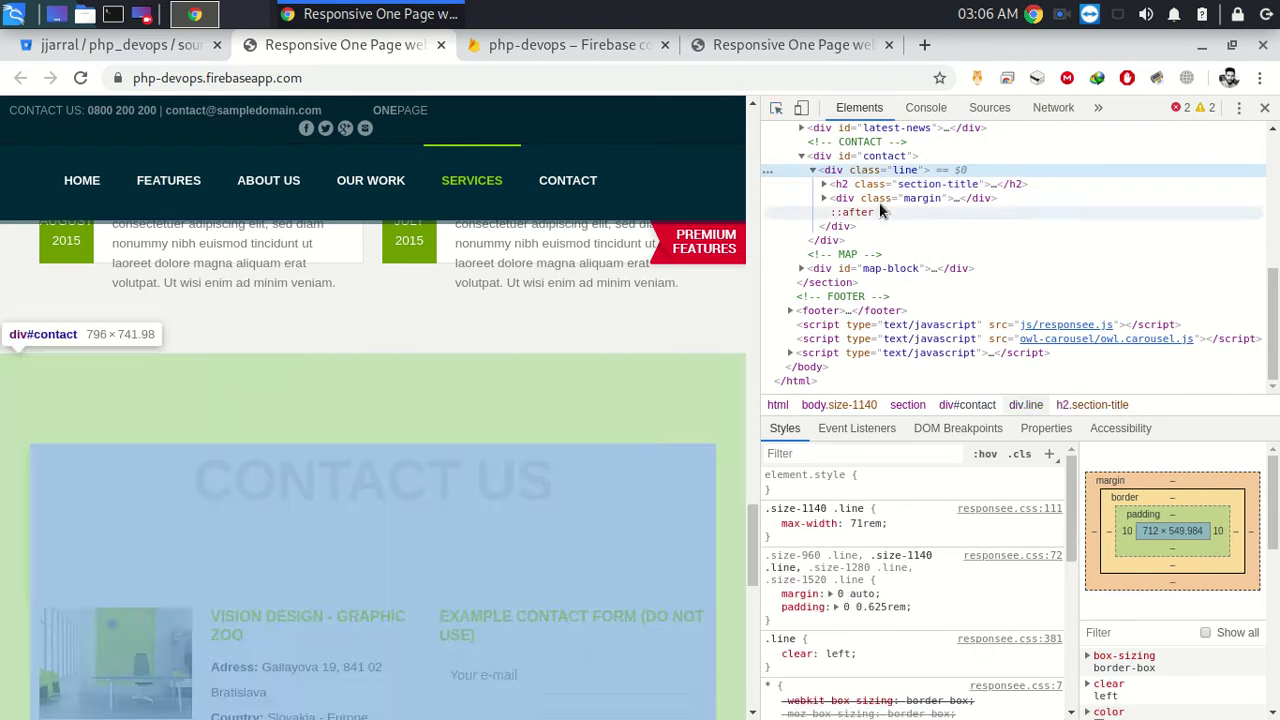
left_click(865, 145)
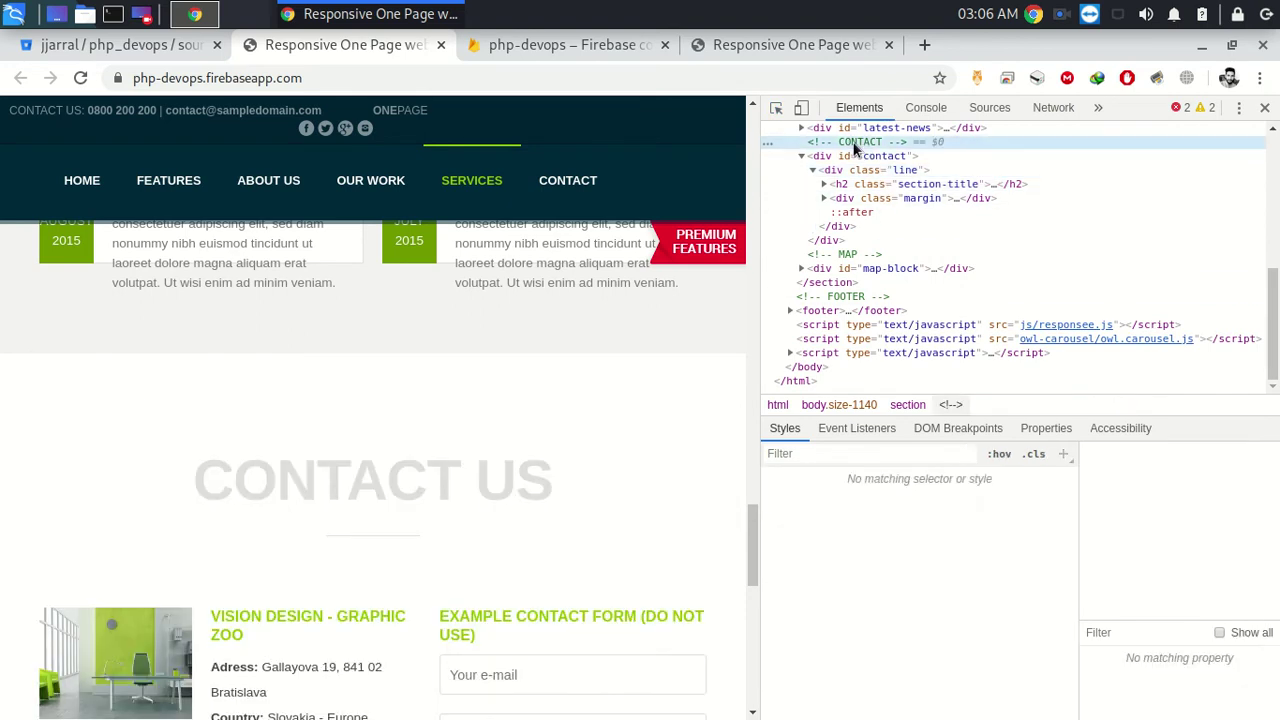
left_click(1265, 107)
scroll(306, 340, "up", 5)
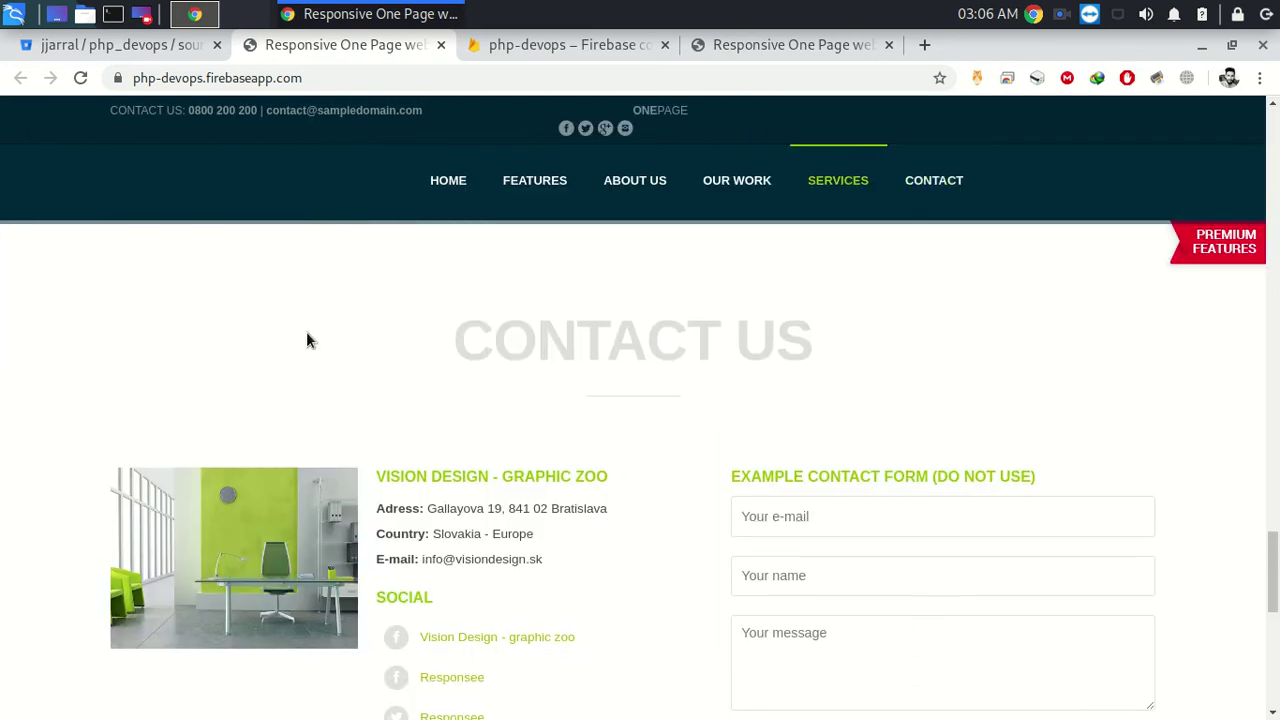
Return to the Bitbucket editor and search index.html for "contact", going through the matches.
left_click(163, 45)
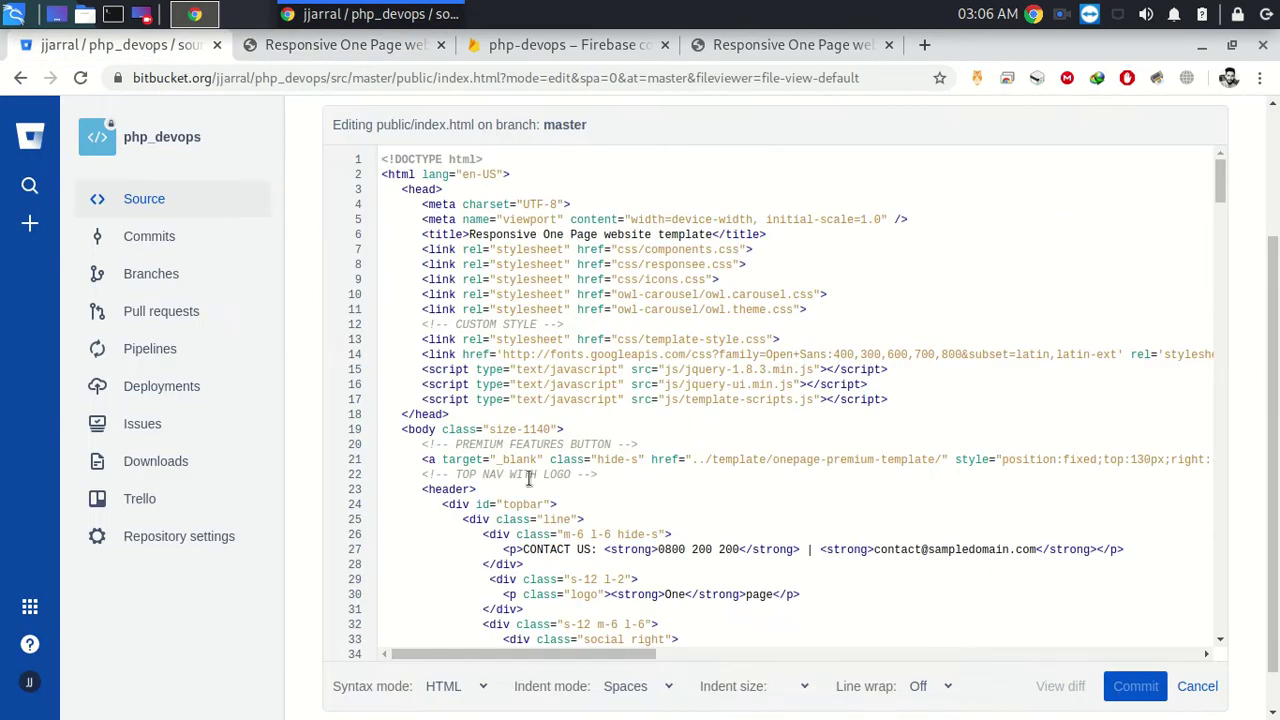
key("ctrl+f")
type("contact")
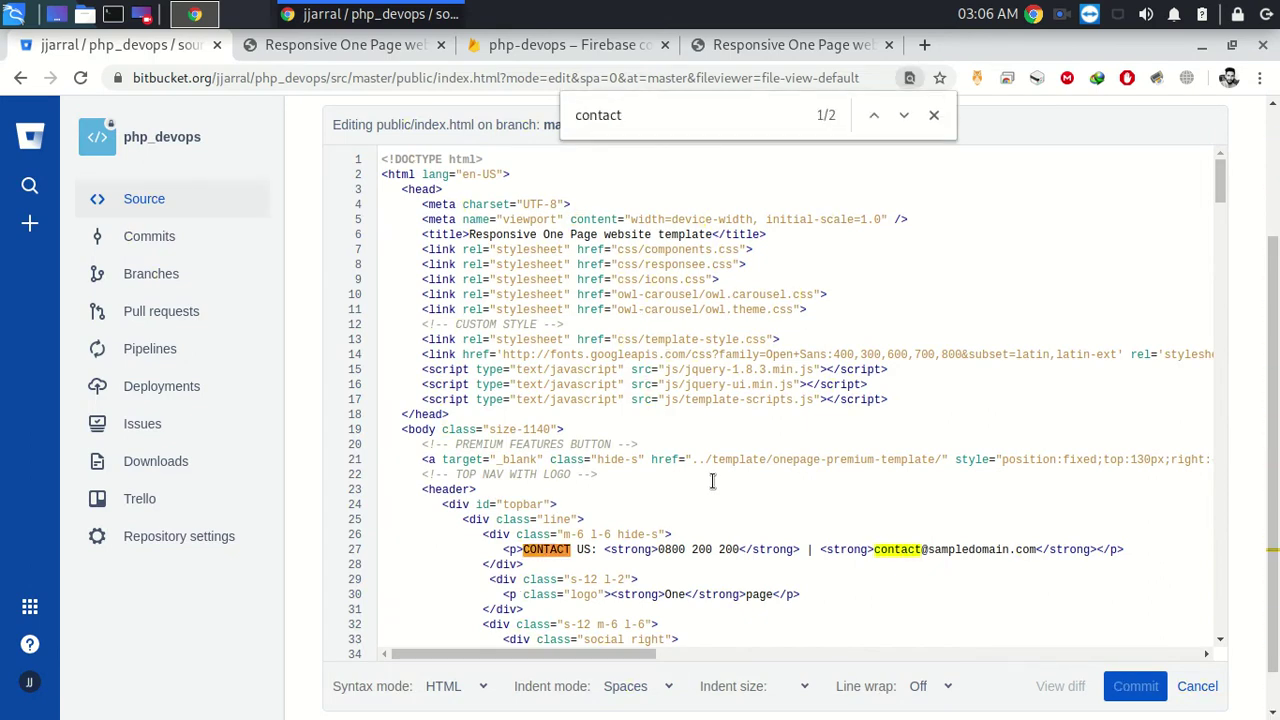
left_click(903, 116)
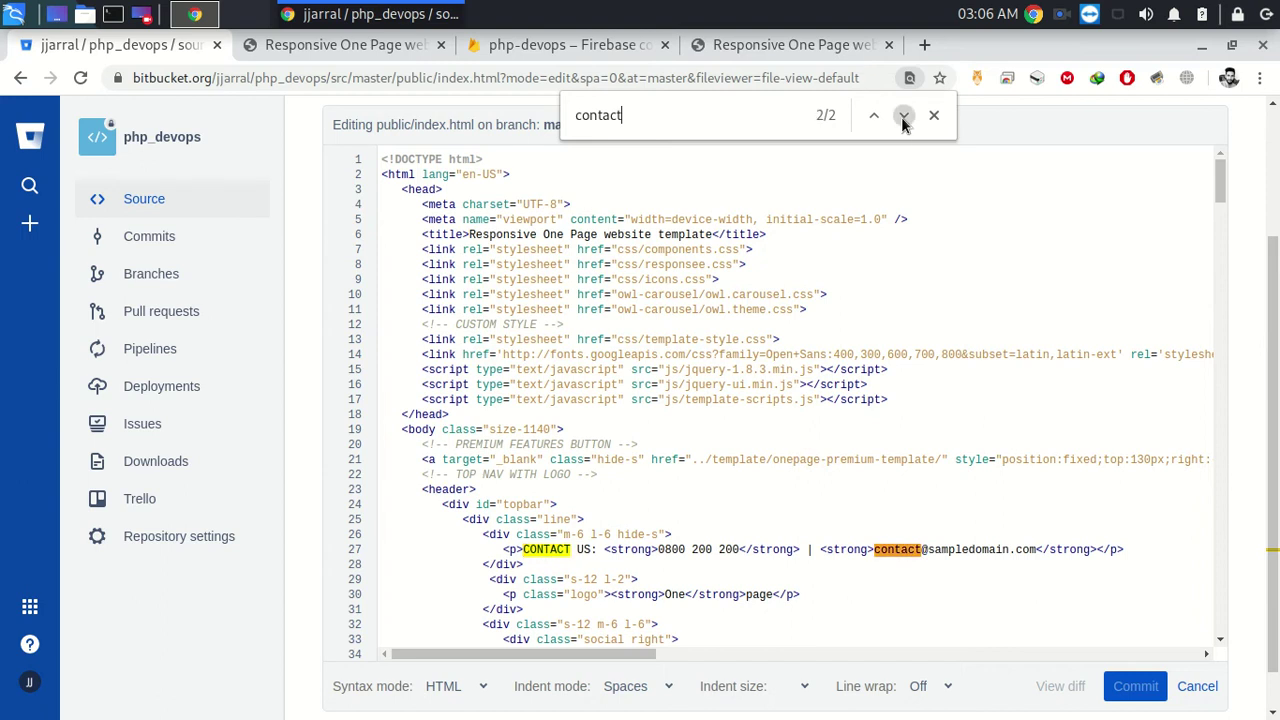
left_click(903, 116)
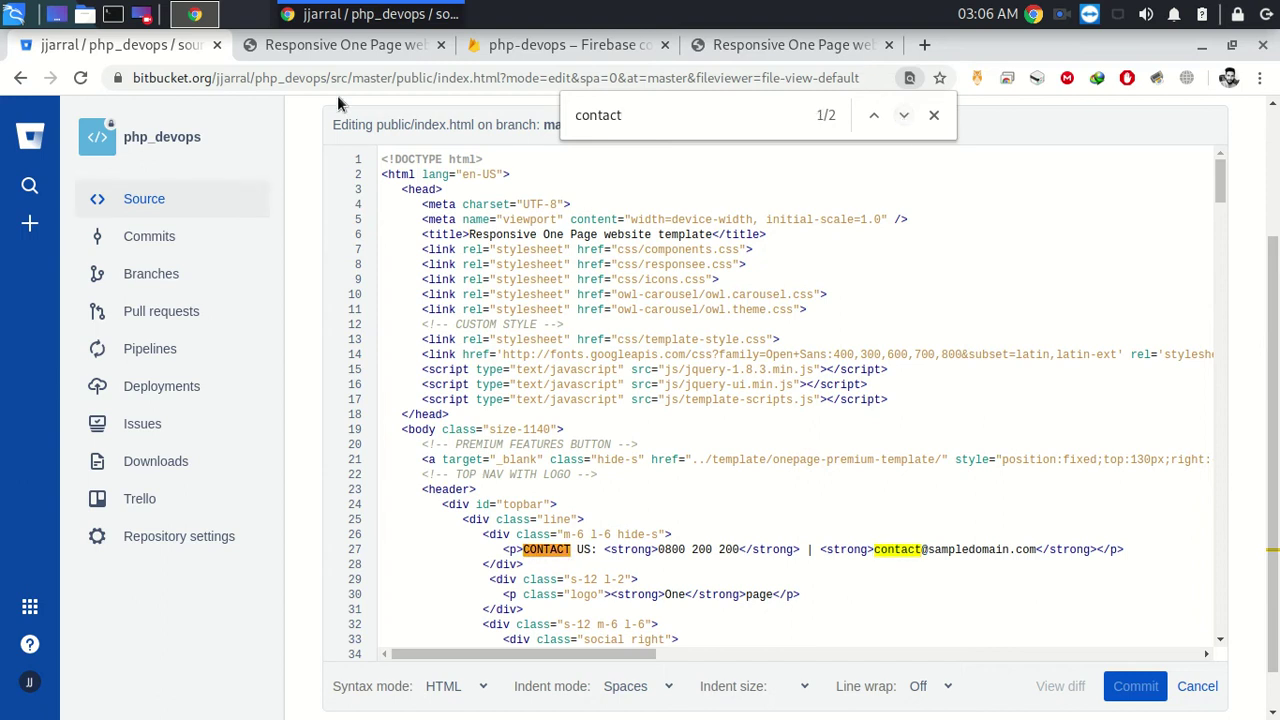
Review the Services, Latest News and Contact Us sections on the deployed site.
left_click(378, 45)
scroll(472, 279, "up", 3)
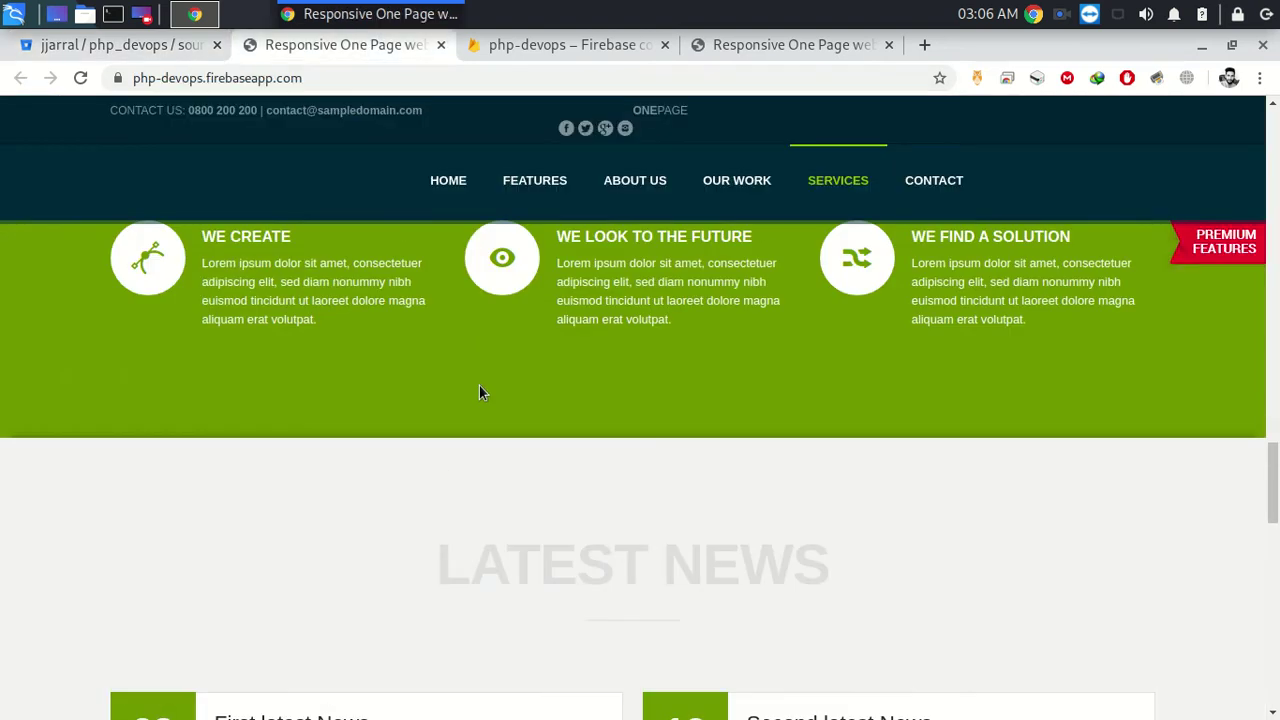
scroll(479, 385, "down", 5)
scroll(494, 400, "down", 2)
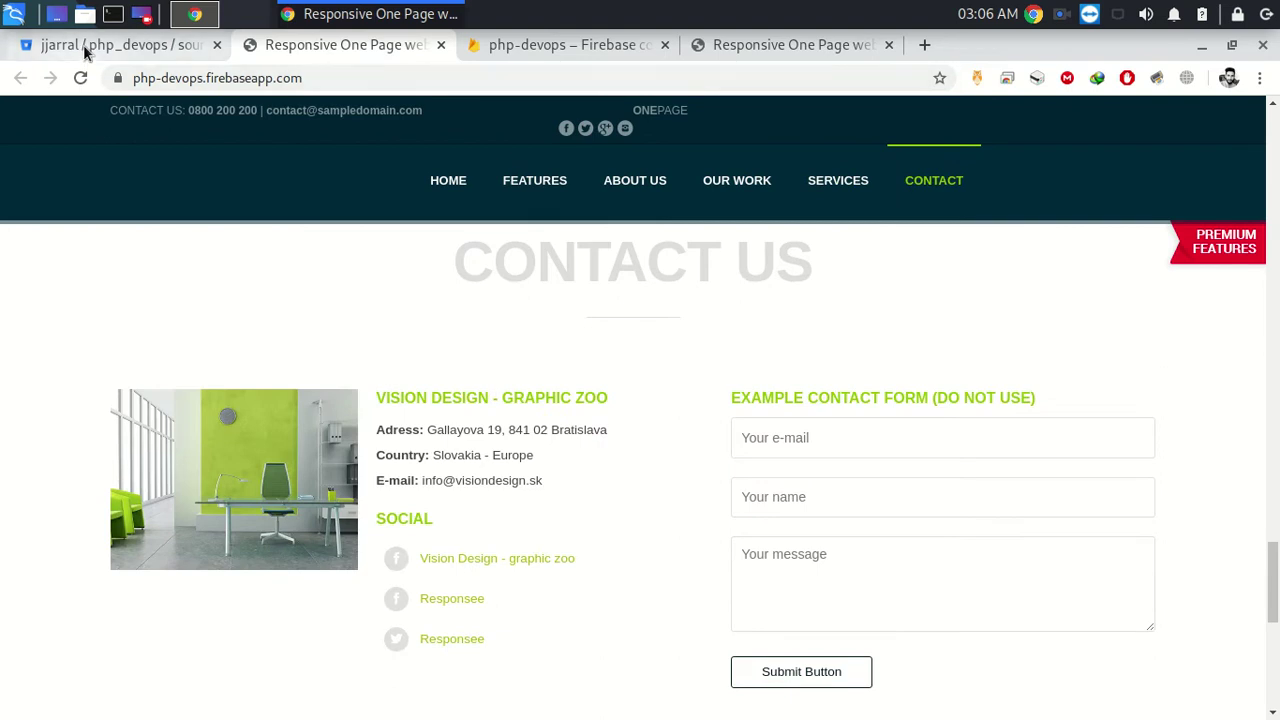
Return to the index.html editor in Bitbucket and search the page for "contact us".
left_click(115, 45)
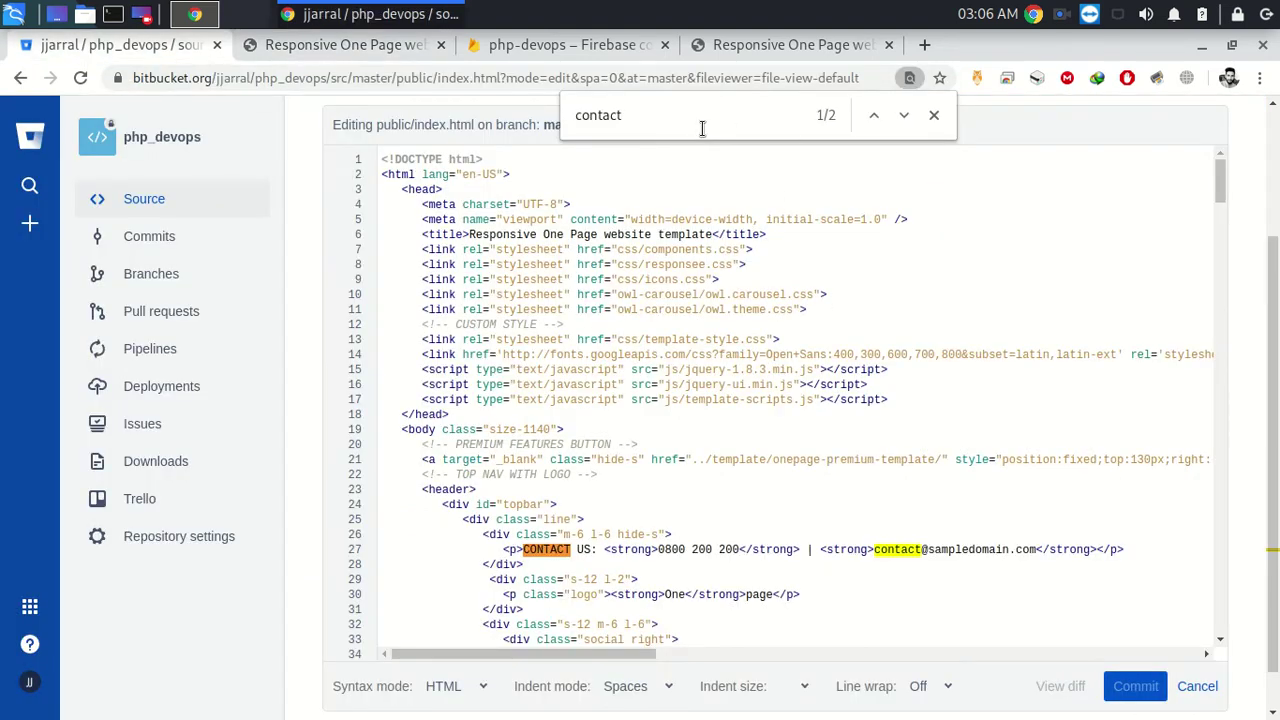
left_click(900, 118)
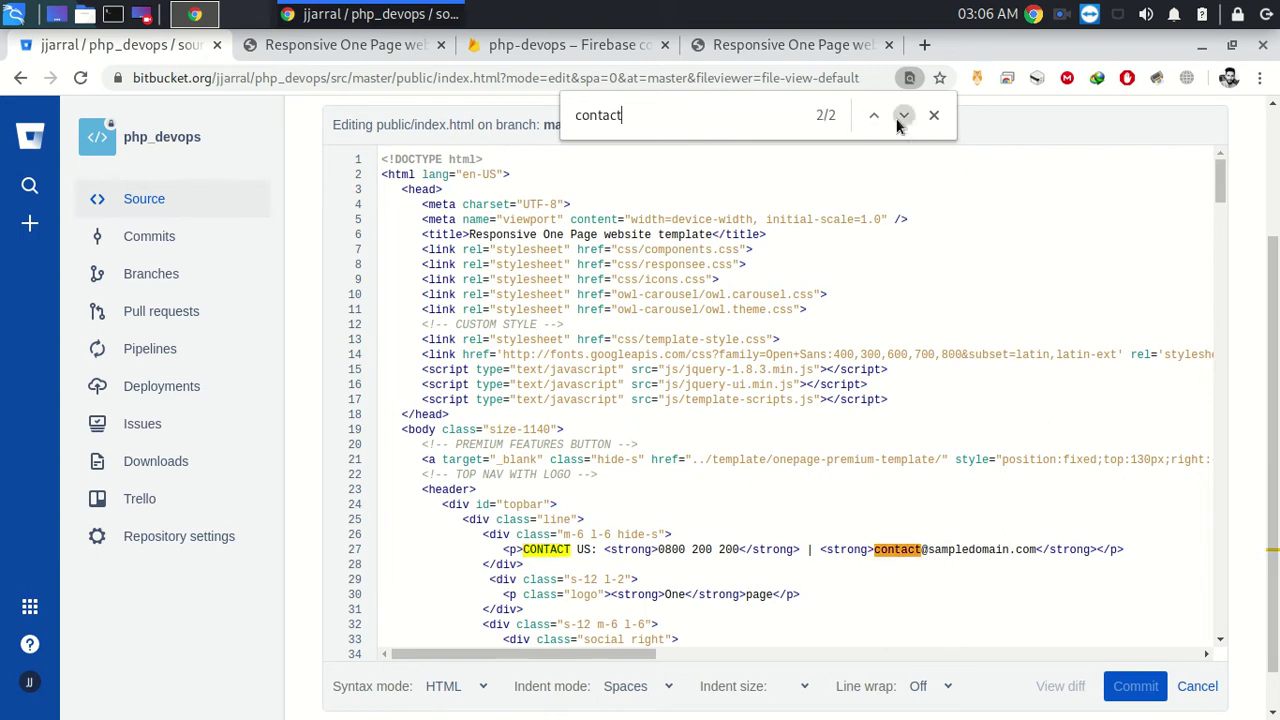
type("us")
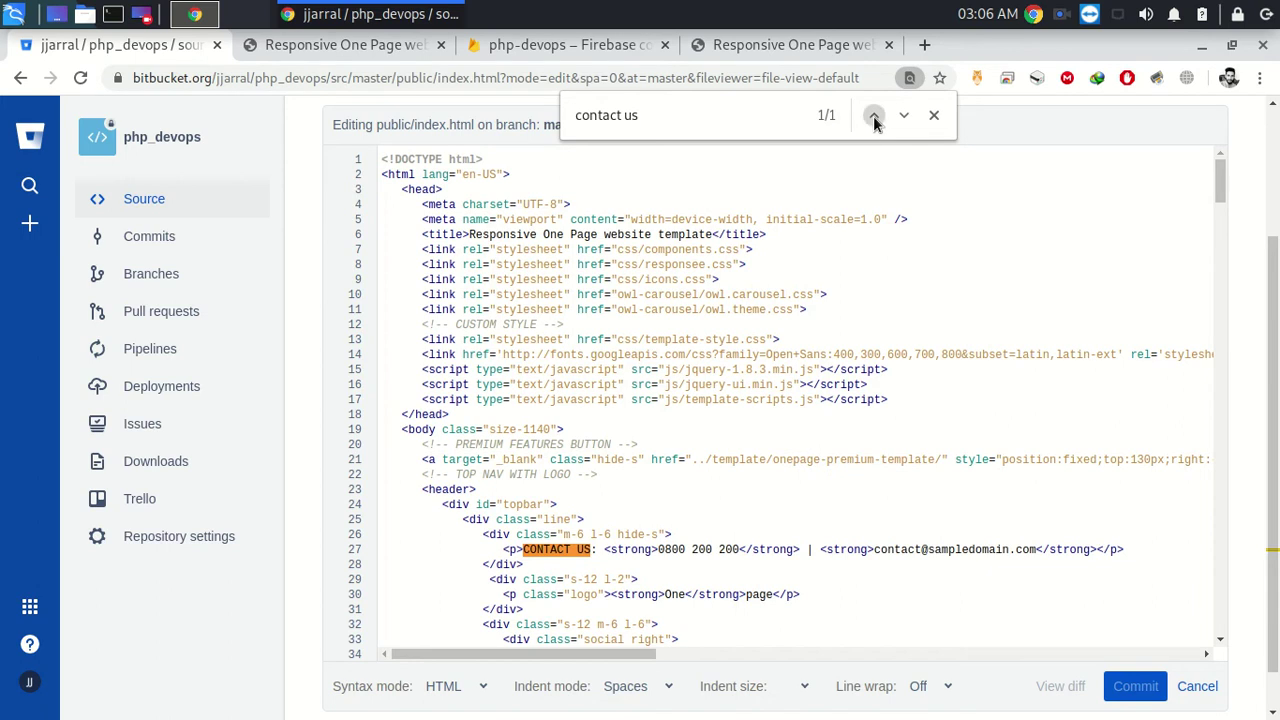
left_click(934, 115)
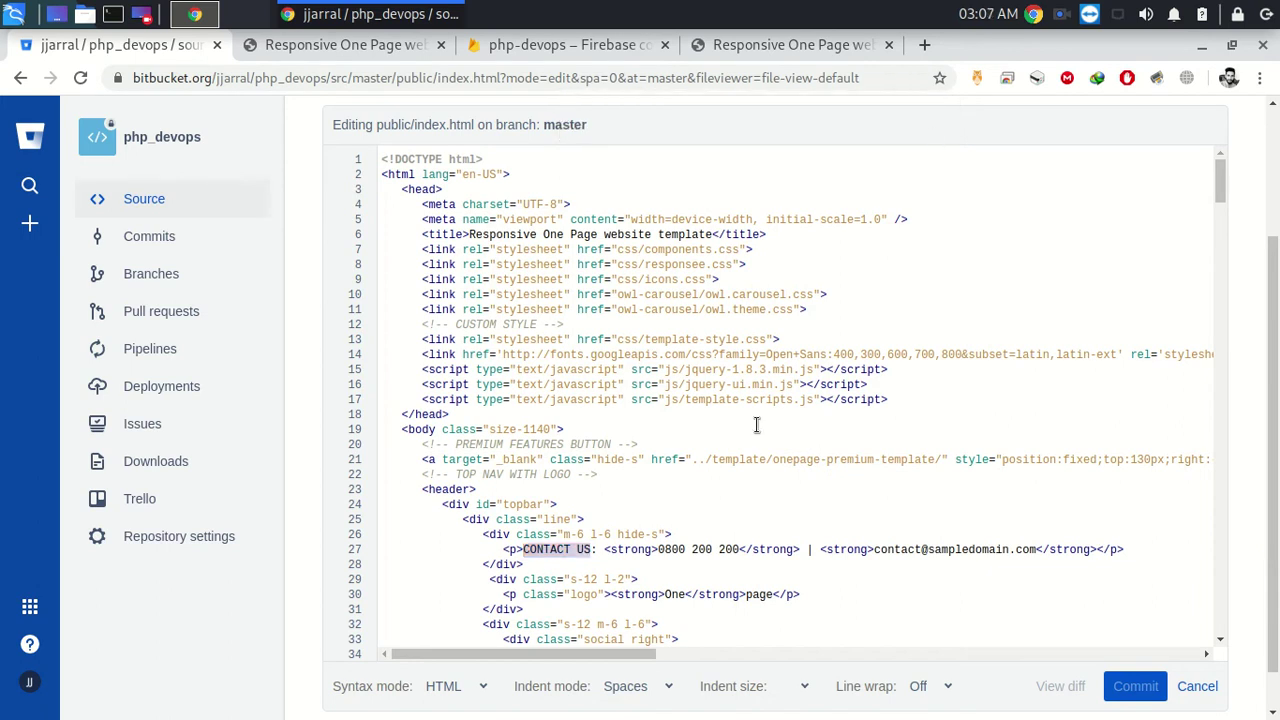
Remove the entire Contact section from index.html, from the CONTACT comment through its closing div before the MAP comment.
scroll(616, 418, "down", 6)
left_click(616, 418)
scroll(610, 420, "down", 10)
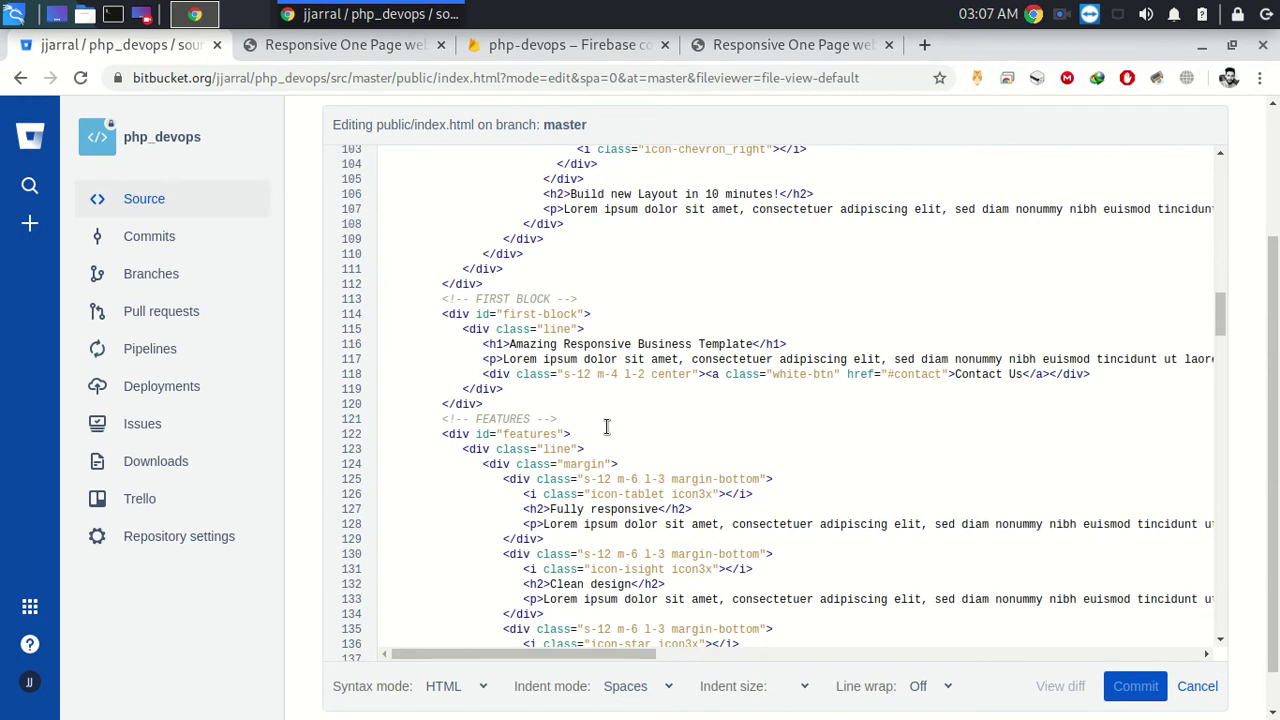
scroll(586, 408, "down", 1)
scroll(586, 408, "down", 5)
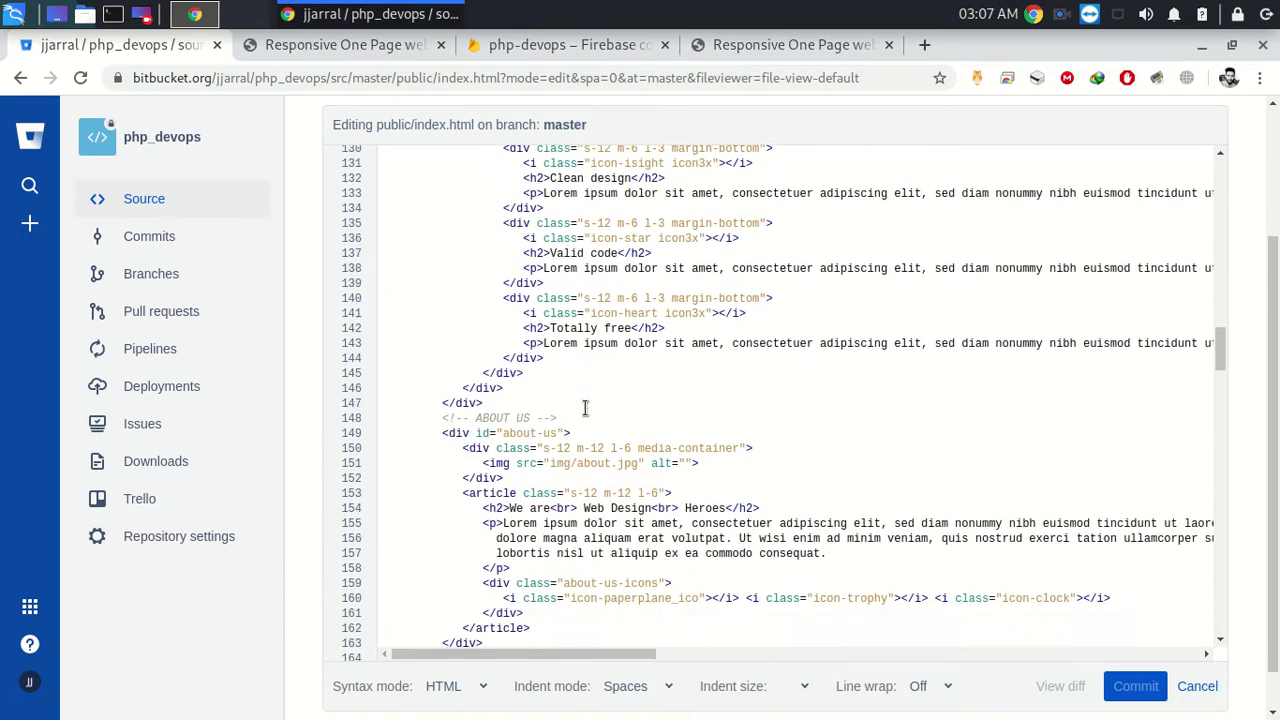
scroll(573, 383, "down", 6)
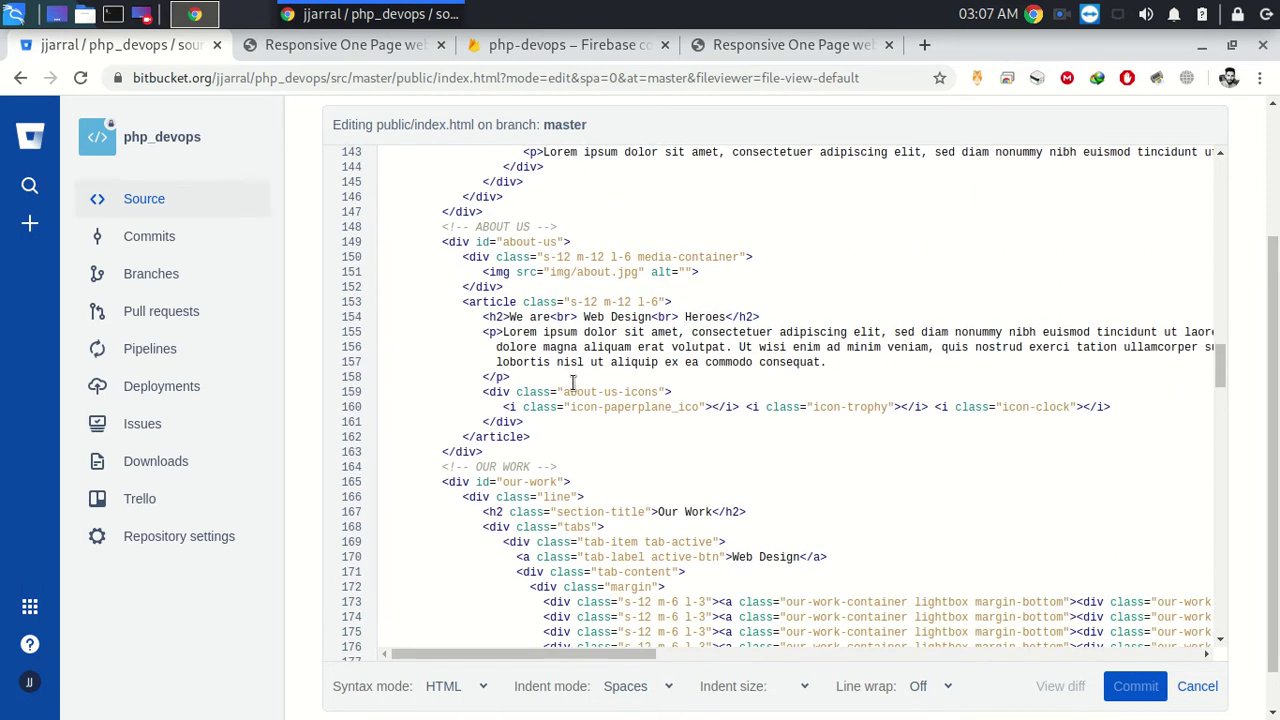
scroll(573, 383, "down", 4)
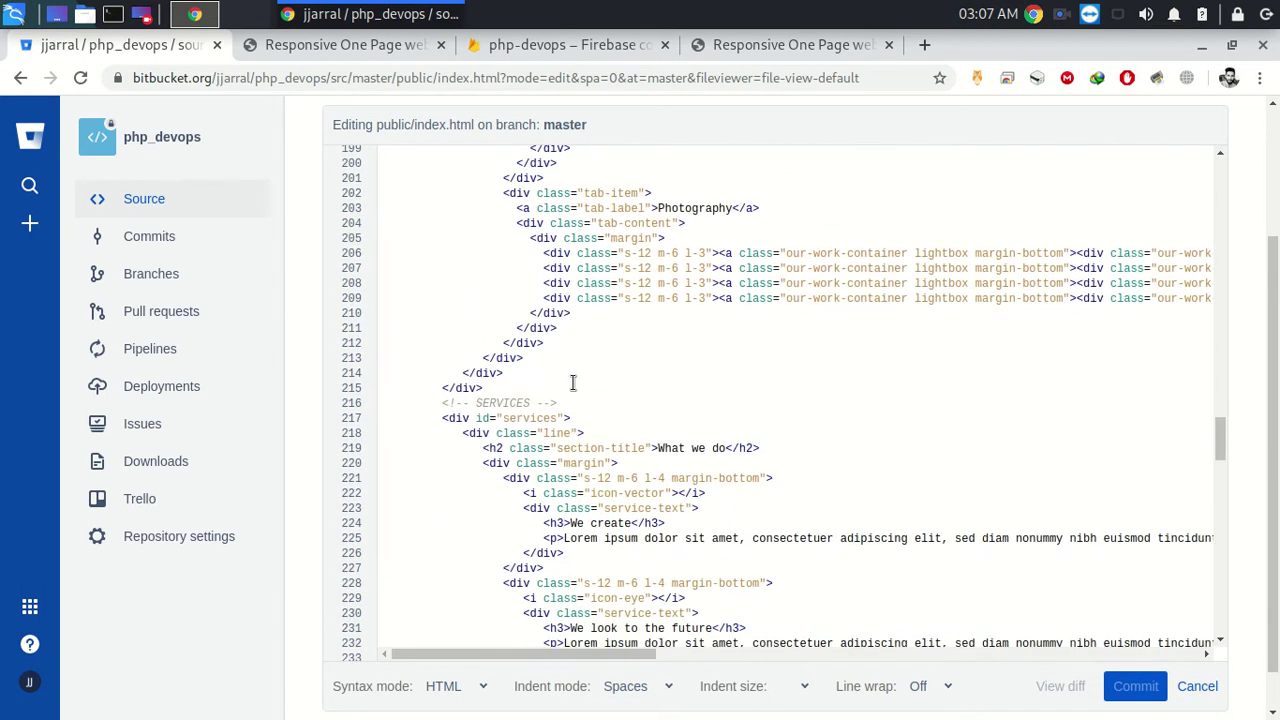
scroll(573, 383, "down", 11)
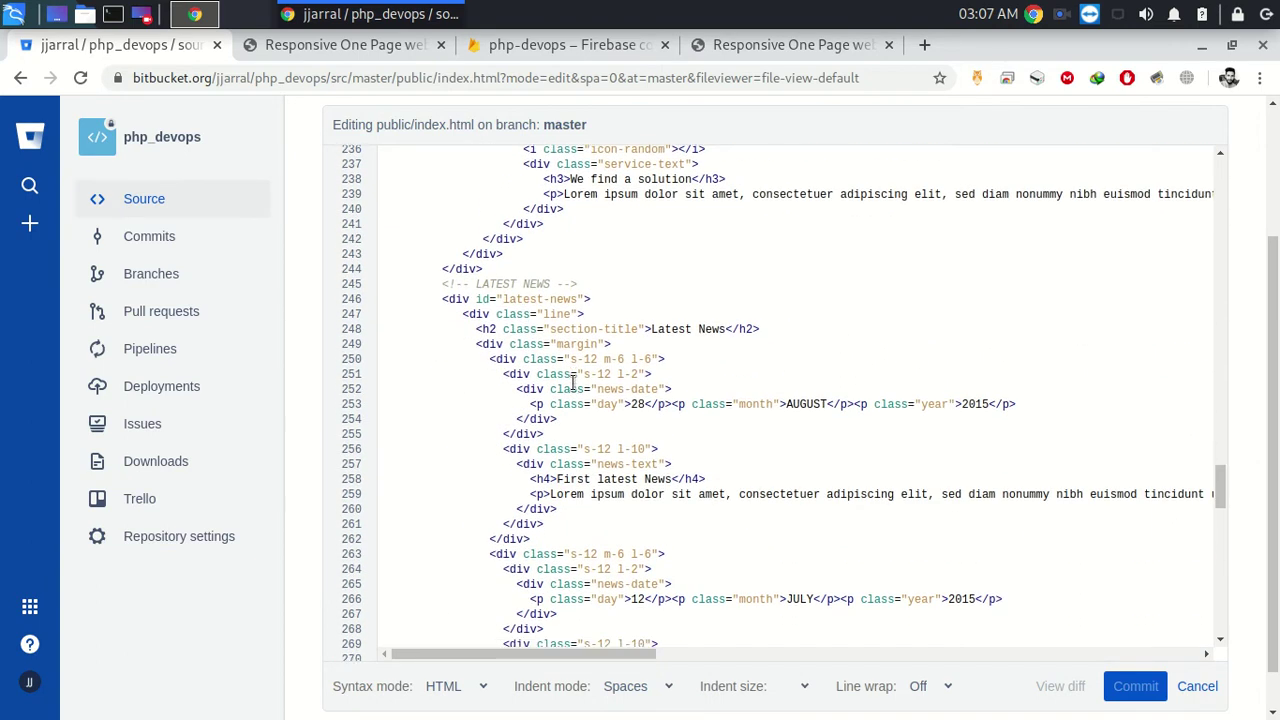
scroll(573, 383, "down", 1)
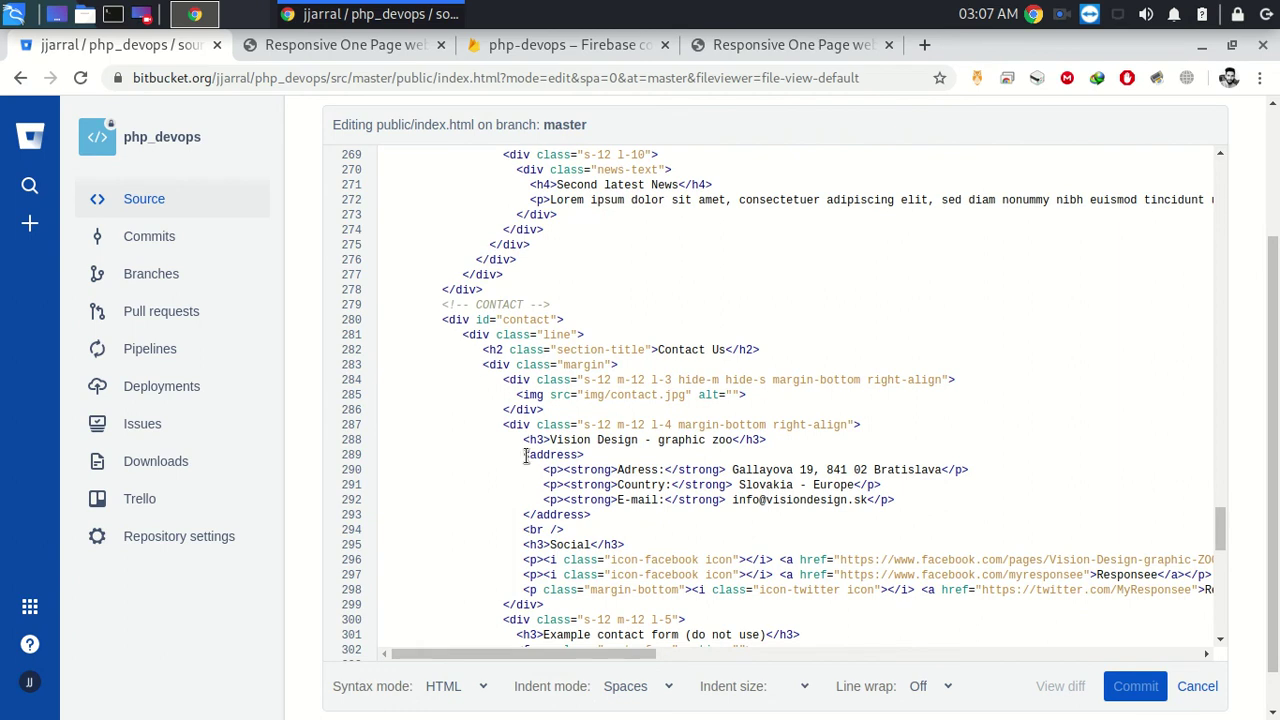
left_click_drag(440, 304, 505, 518)
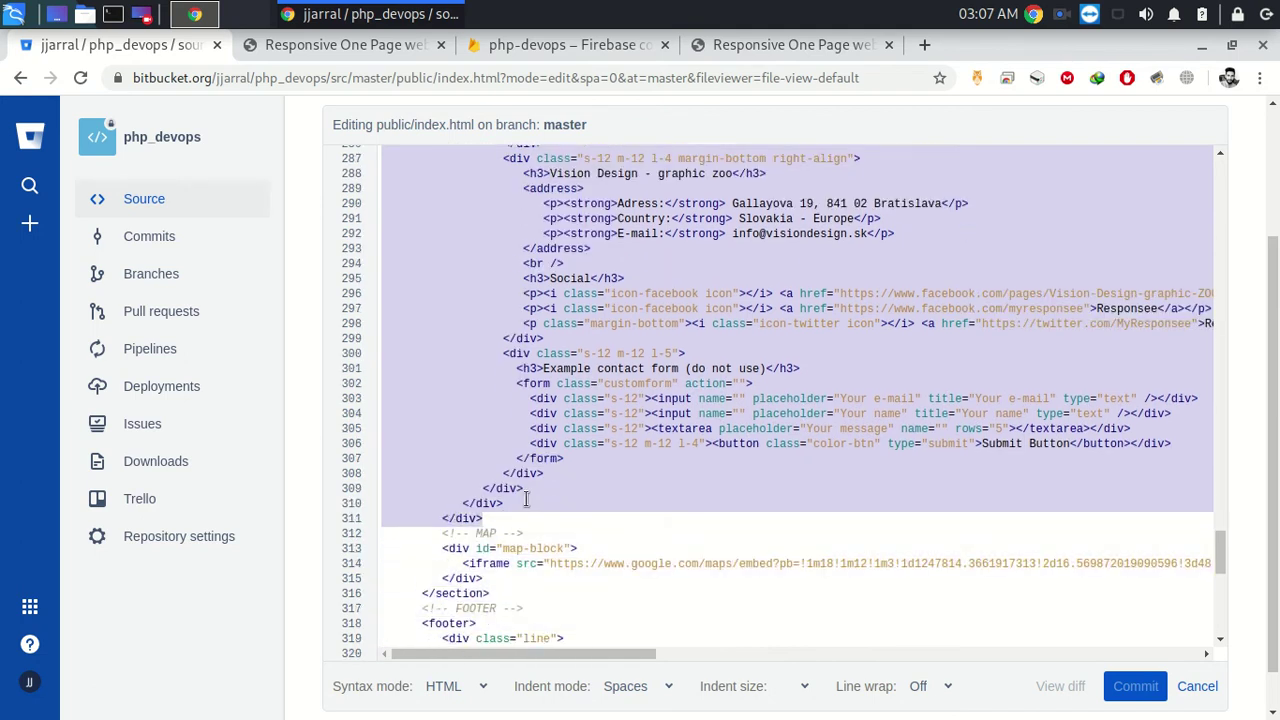
key("Delete")
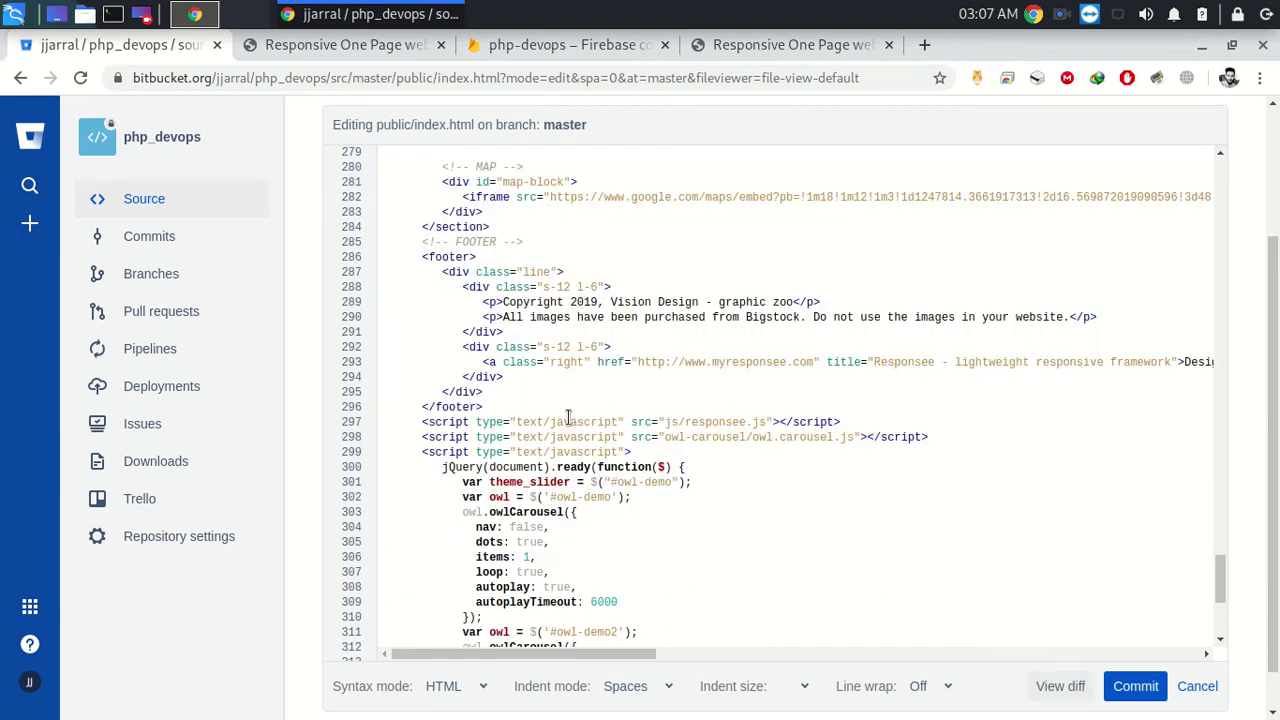
Open a terminal and try to launch gedit, first with a file named cut and then without a file.
key("ctrl+alt+t")
type("gedit ")
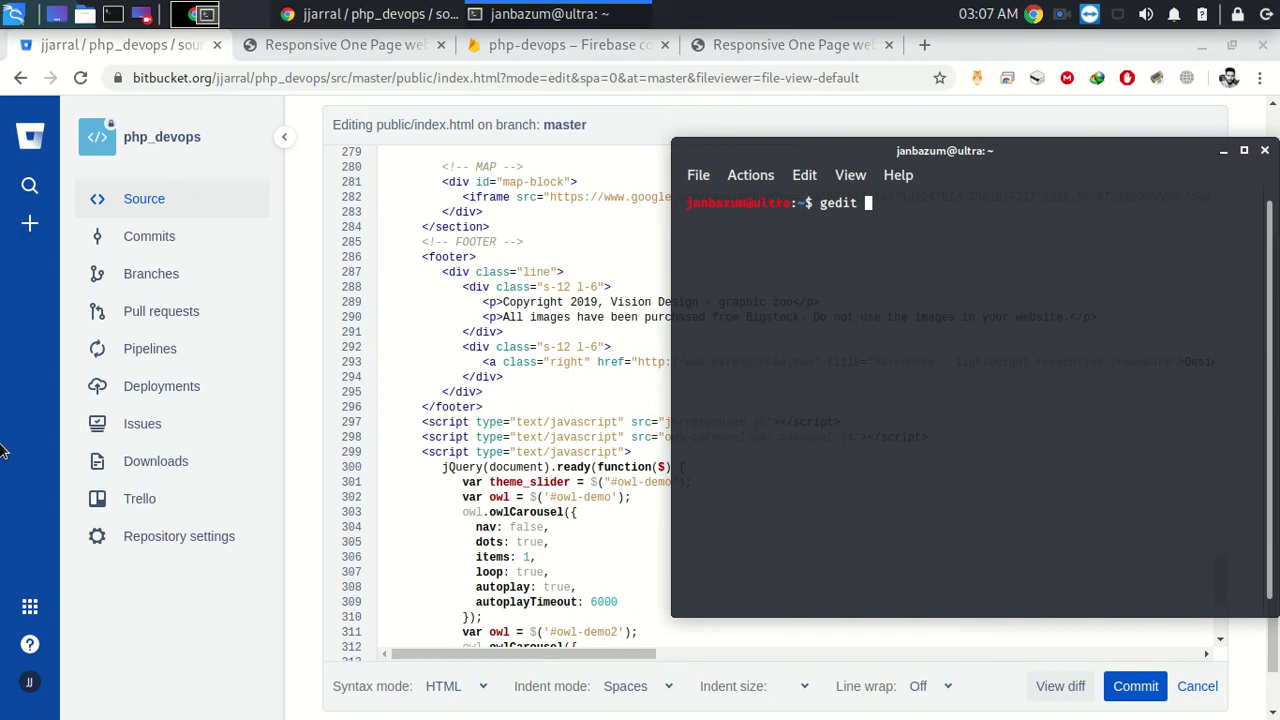
type("cut")
key("Return")
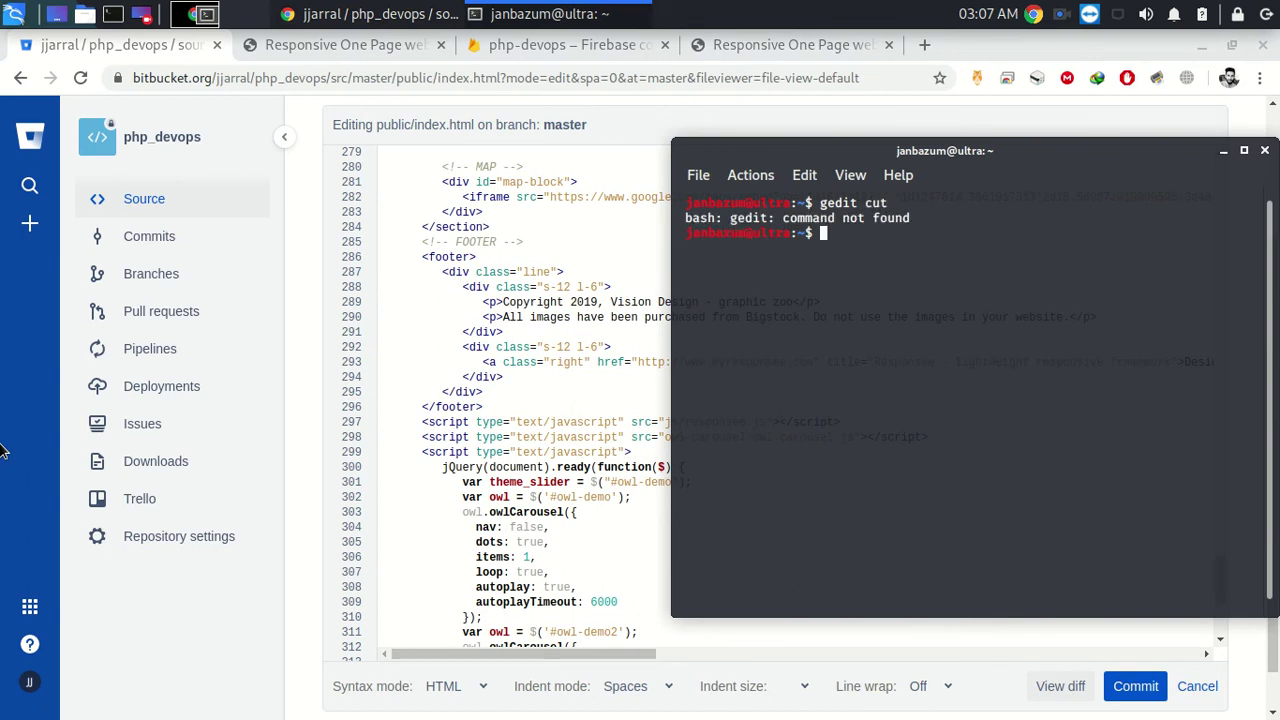
type("gedit")
key("Return")
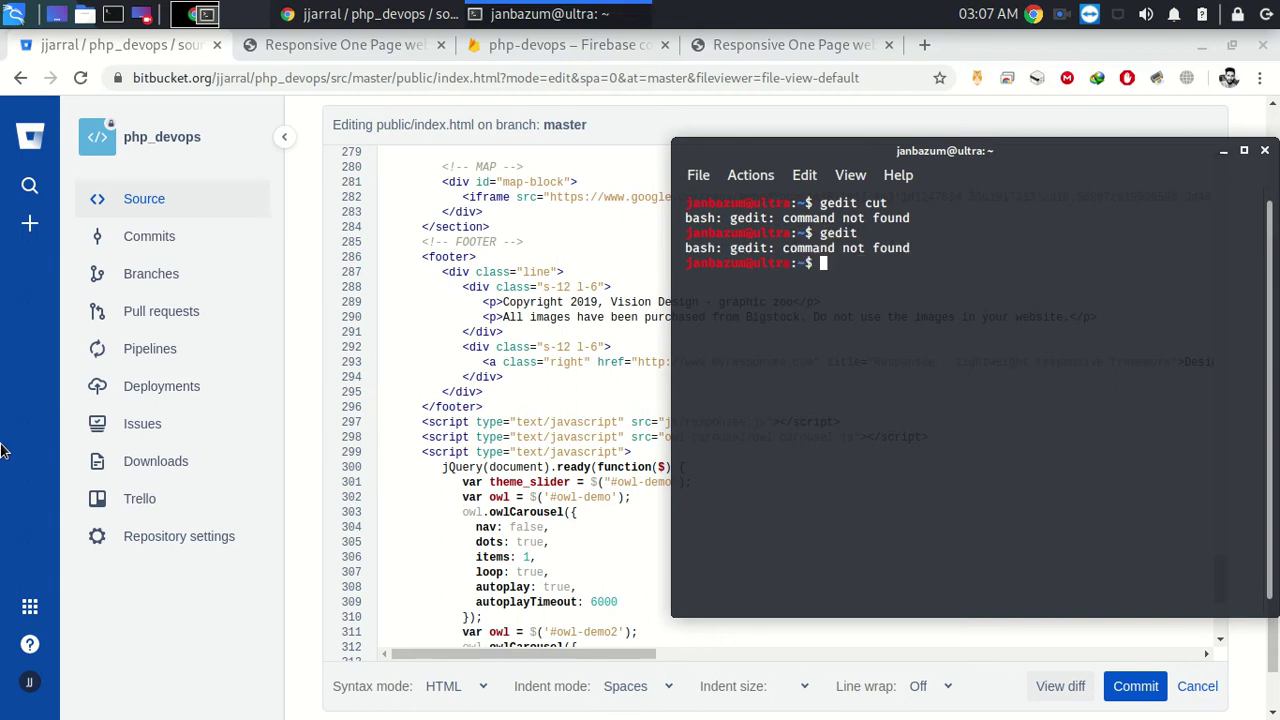
Try to launch gedit with sudo, entering the account password.
type("sudo gedit")
key("Return")
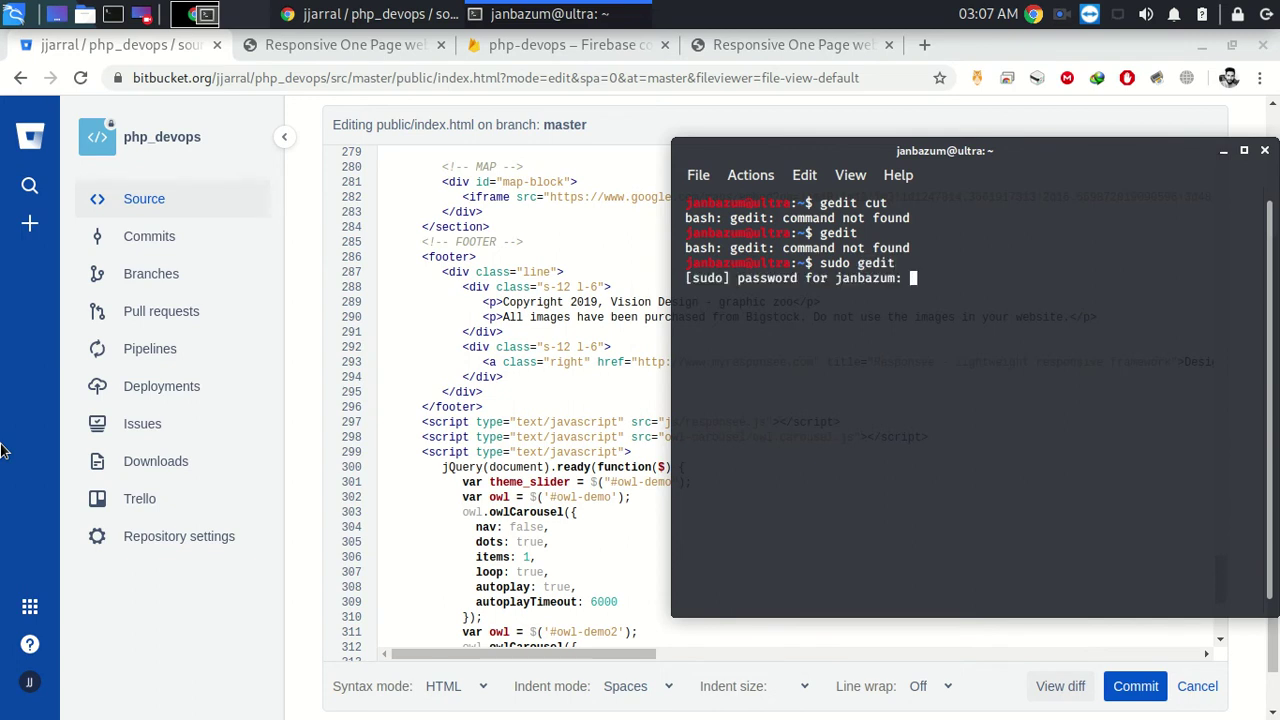
key("Return")
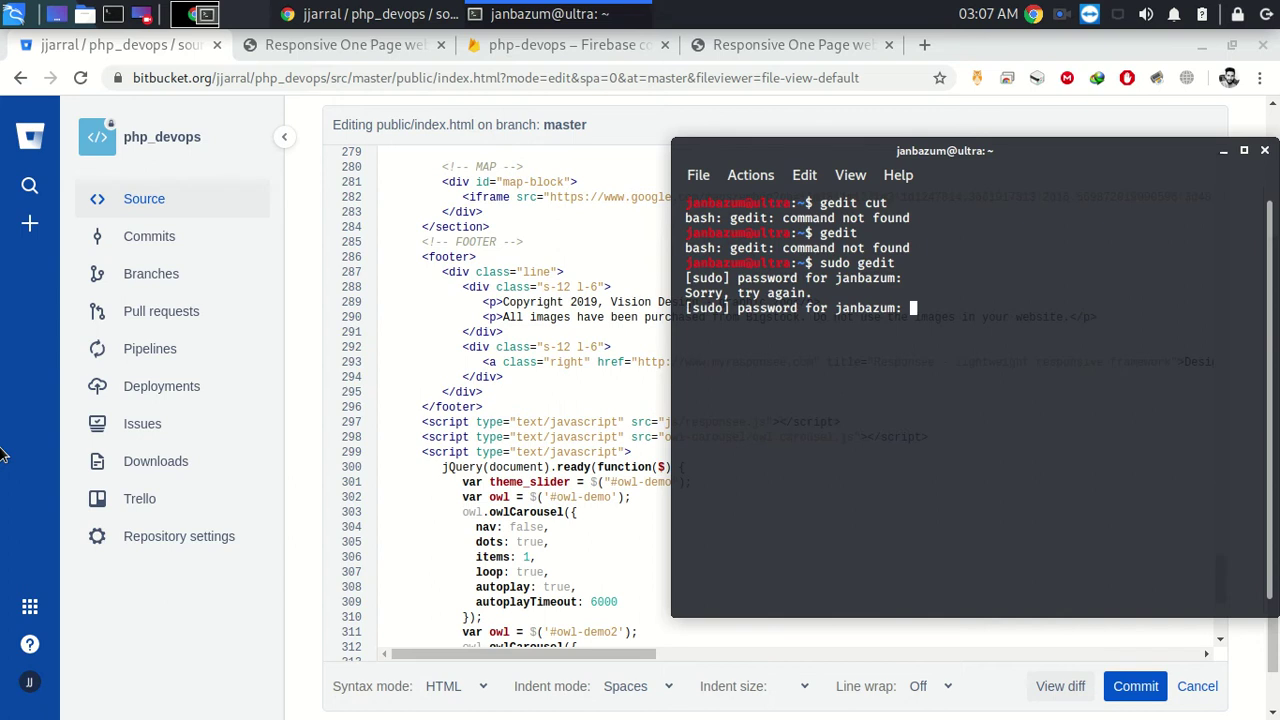
key("Return")
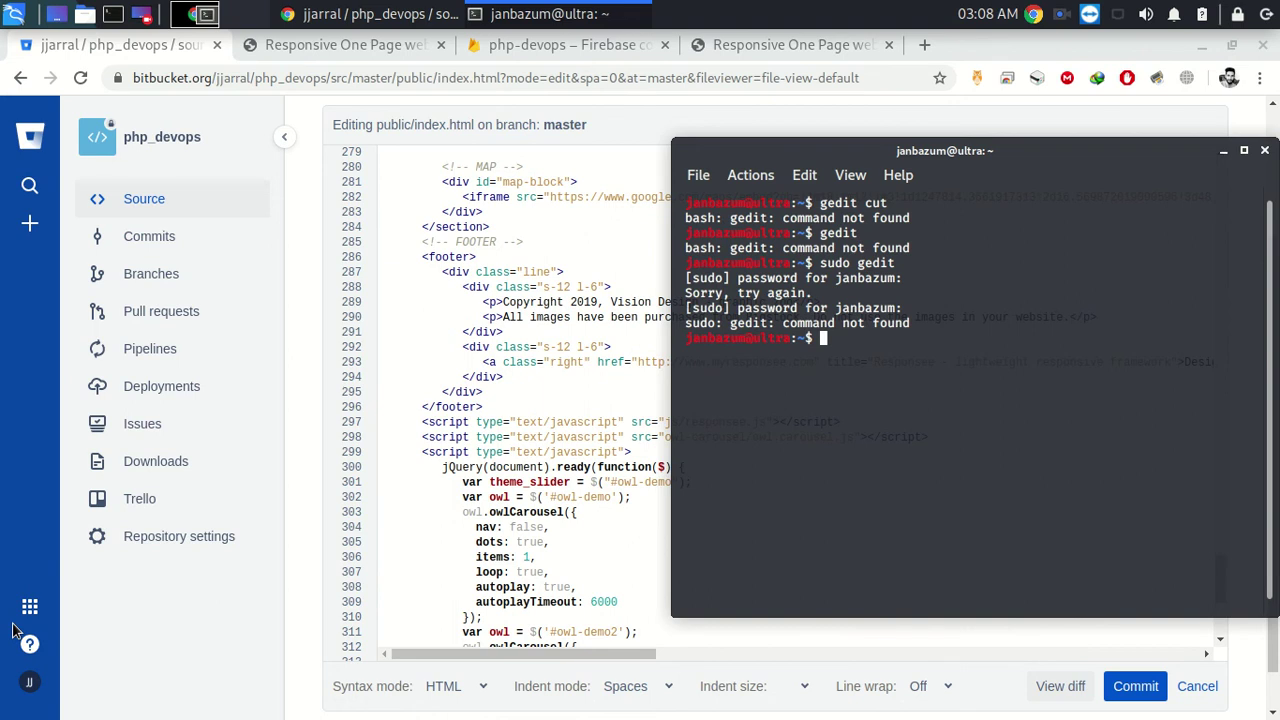
Try to open a file named cut with the command "leafepad cut".
type("leafpad")
type(" vu")
key("BackSpace")
key("BackSpace")
type("cut")
key("Return")
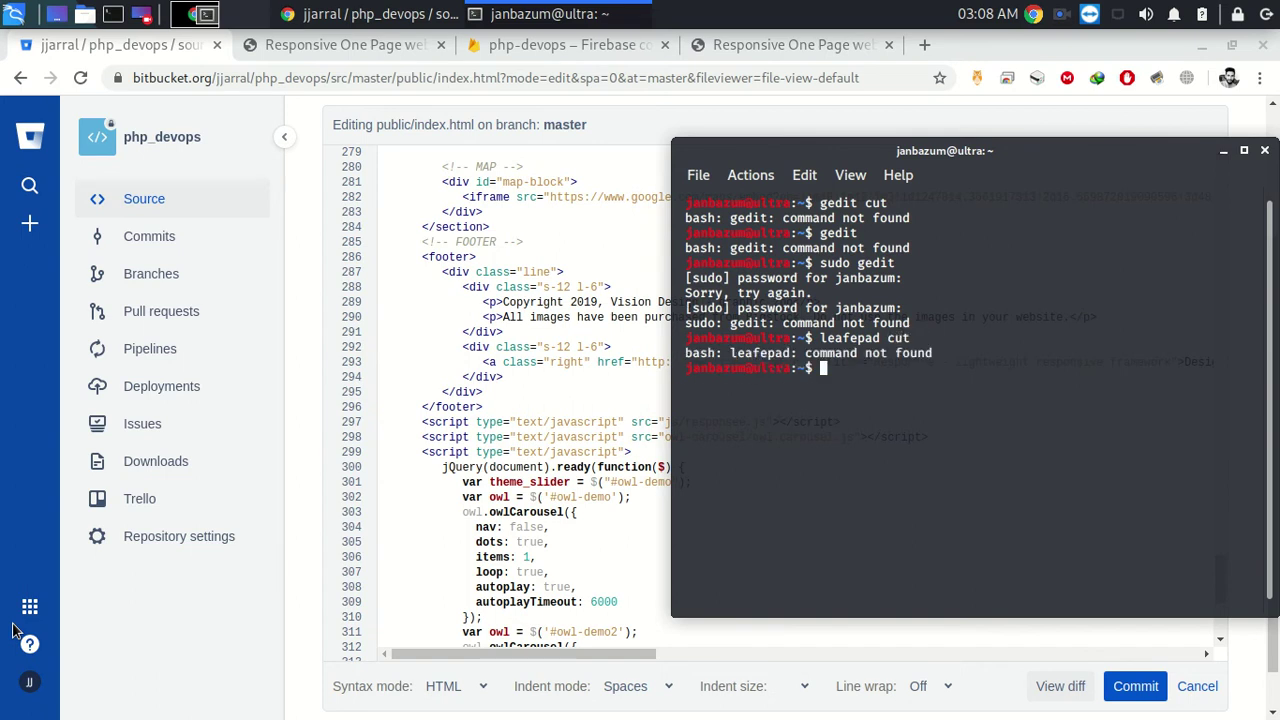
Search the installed applications for a text editor, trying "lea" and "read".
key("super")
type("lea")
key("BackSpace")
key("BackSpace")
key("BackSpace")
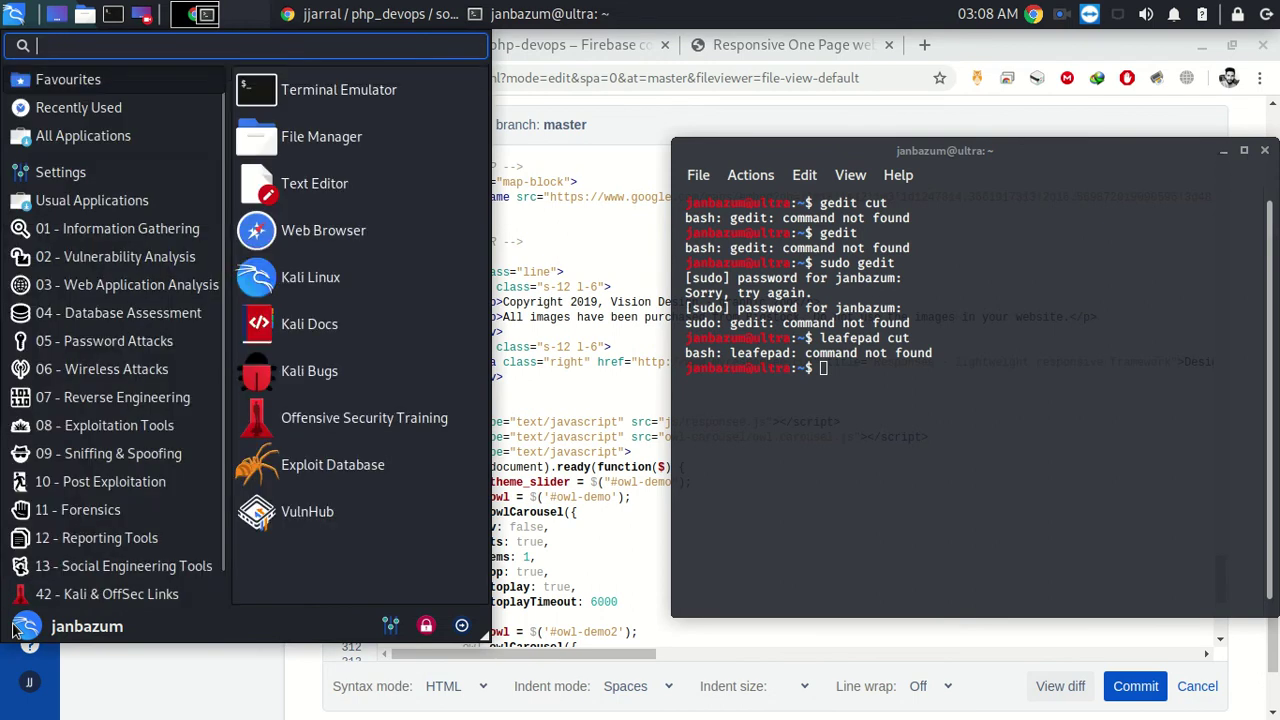
type("read")
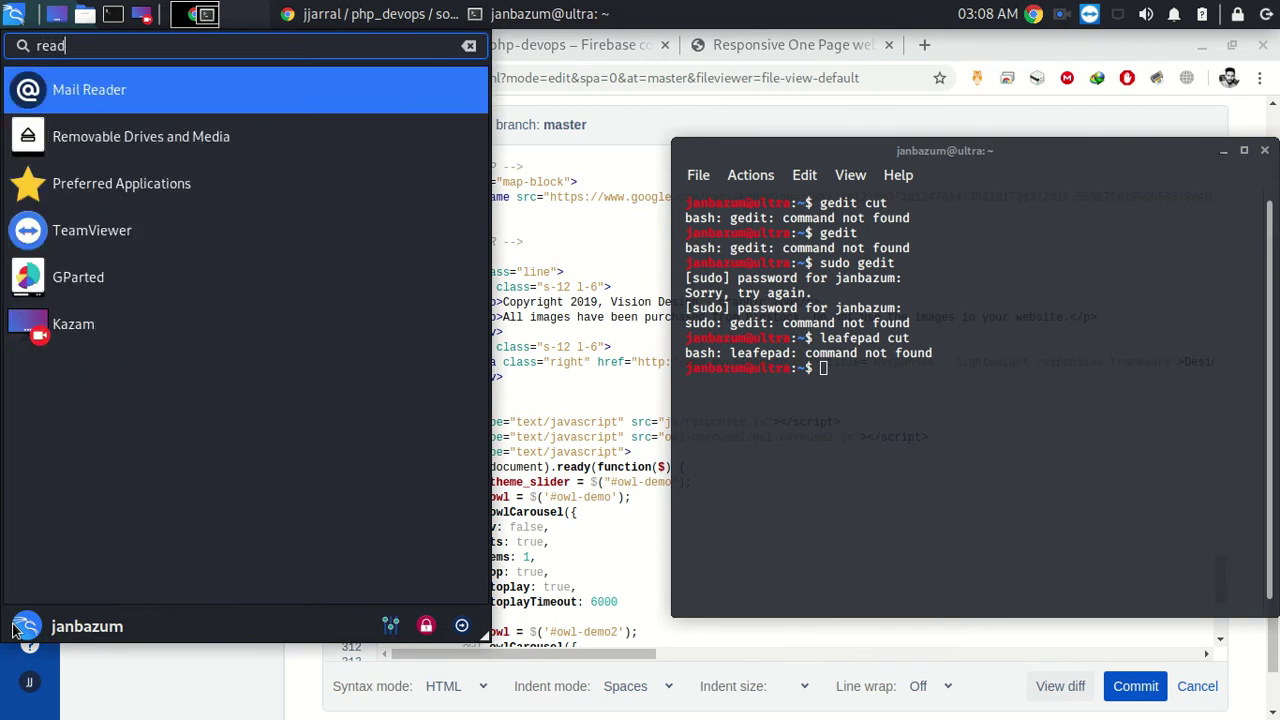
key("BackSpace")
key("BackSpace")
key("BackSpace")
key("BackSpace")
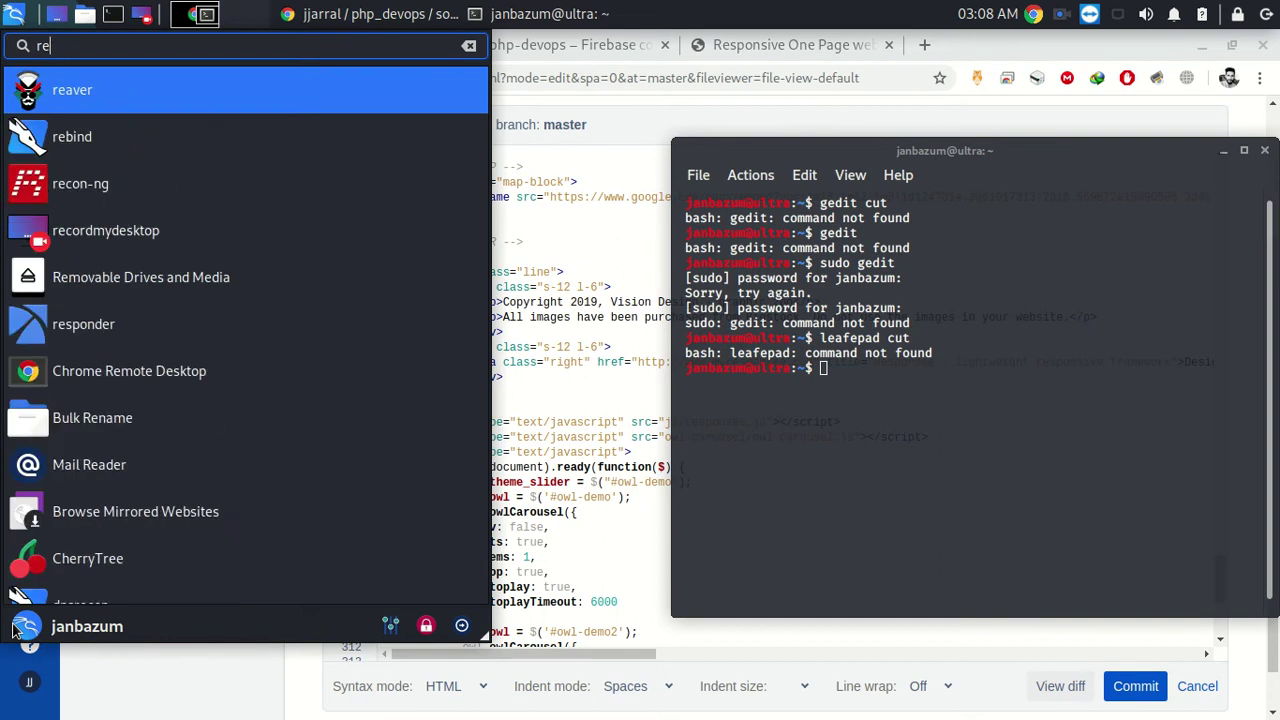
type("lea")
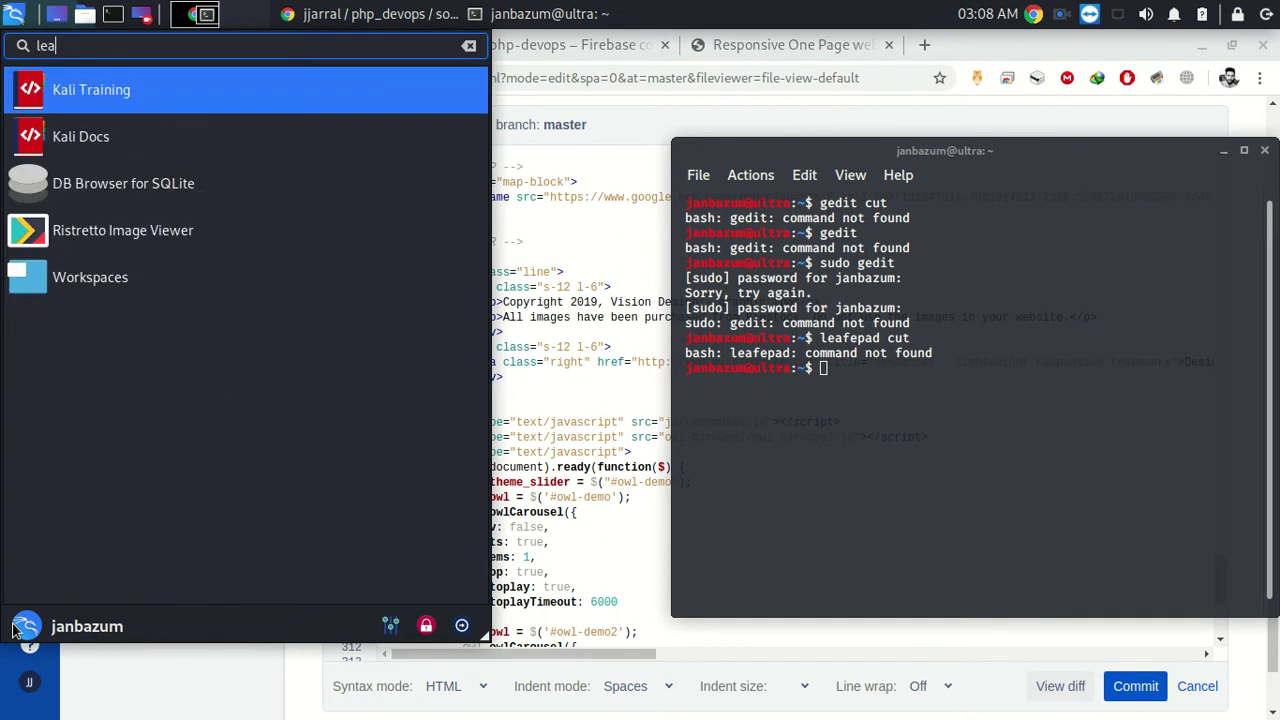
key("BackSpace")
key("BackSpace")
key("BackSpace")
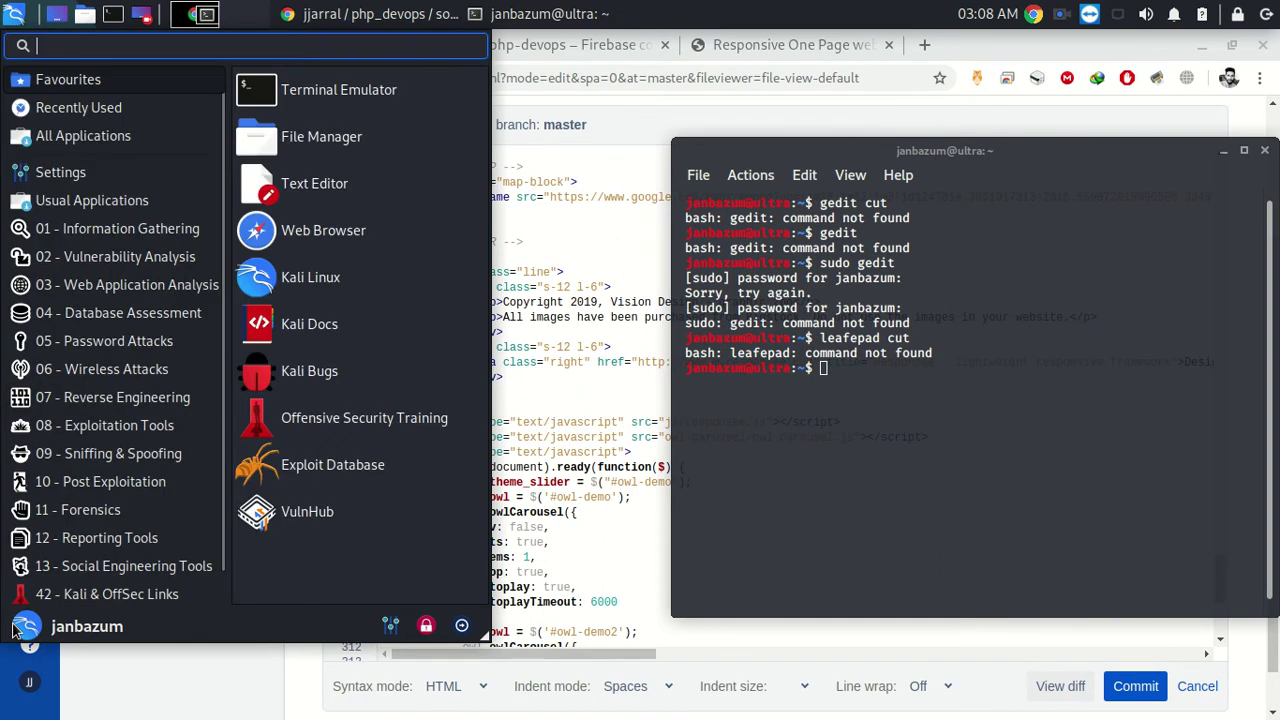
Try to launch Atom from the list of all installed applications.
scroll(72, 428, "down", 1)
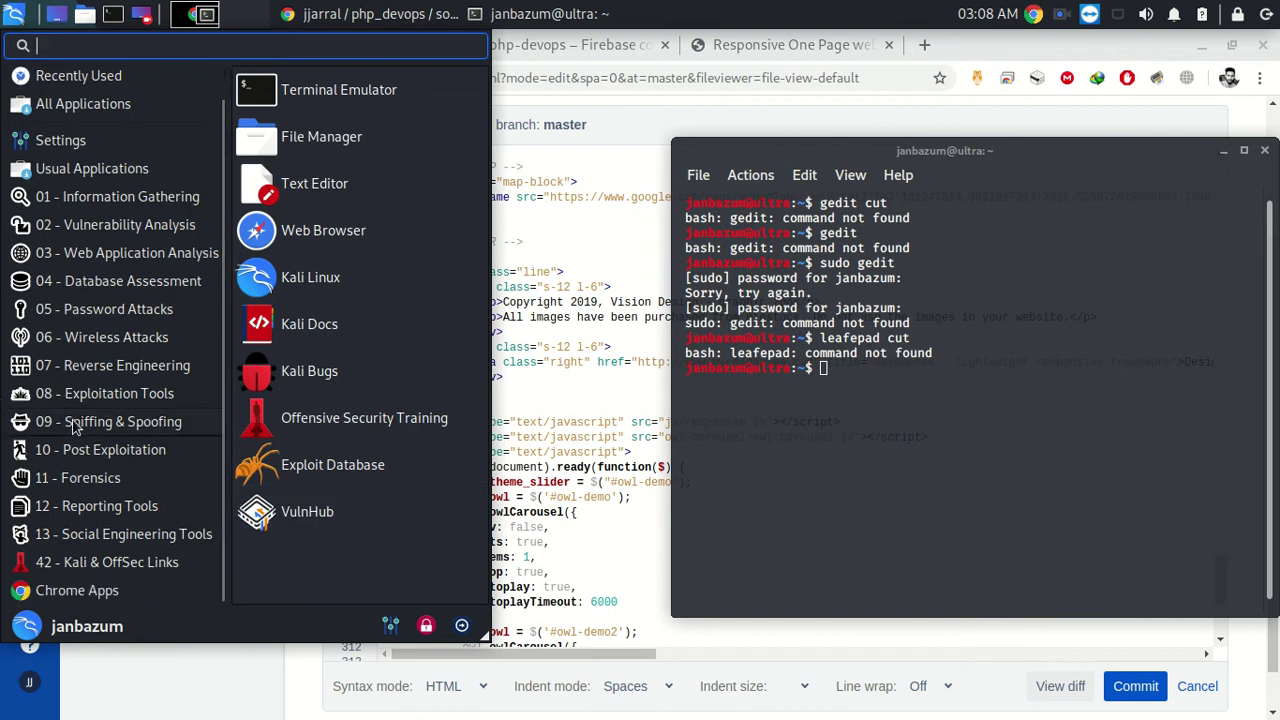
left_click(82, 104)
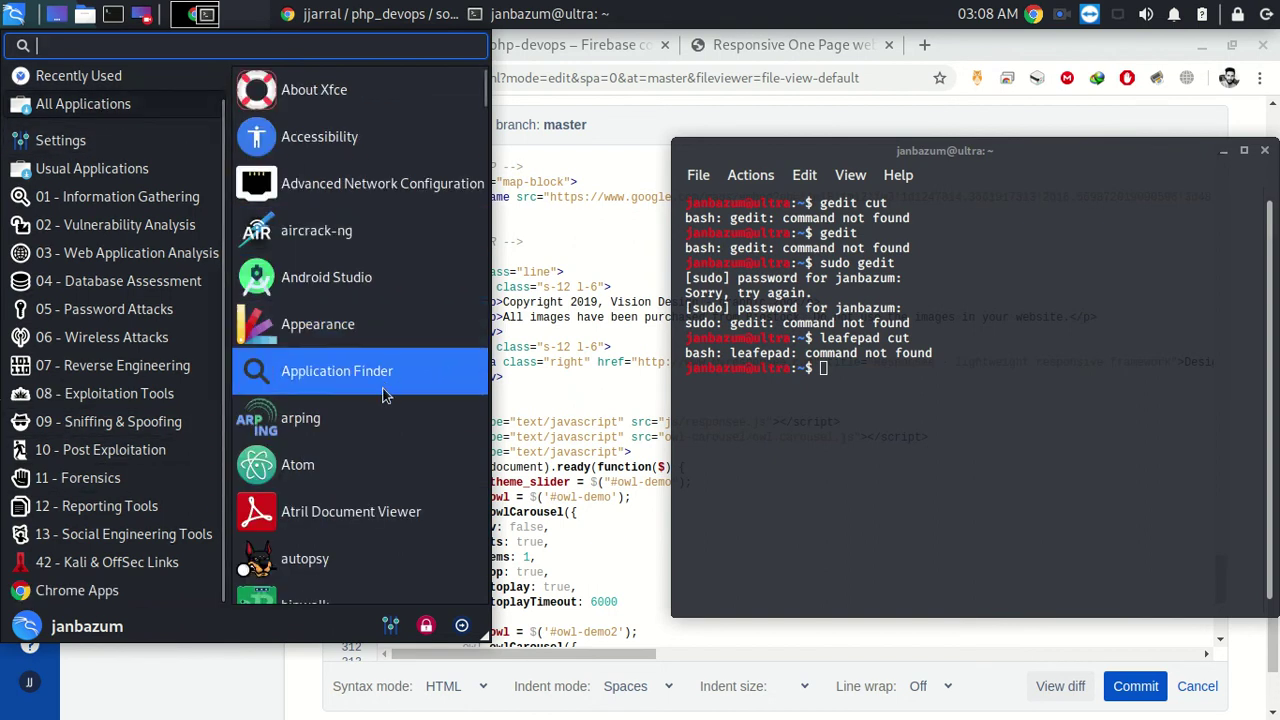
left_click(371, 470)
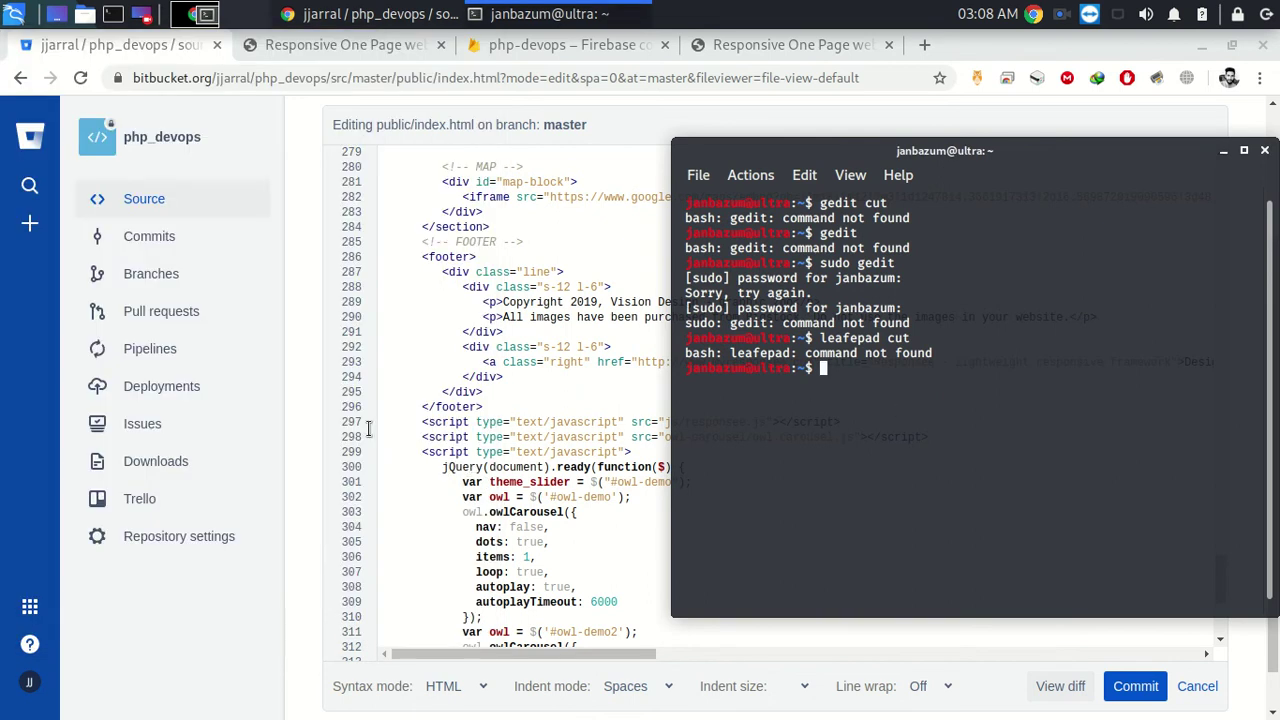
Launch Atom from the terminal with "sudo atom --no-sandbox" and close its spell-check warning and start-up pages.
type("sudo atom --no-sandbox")
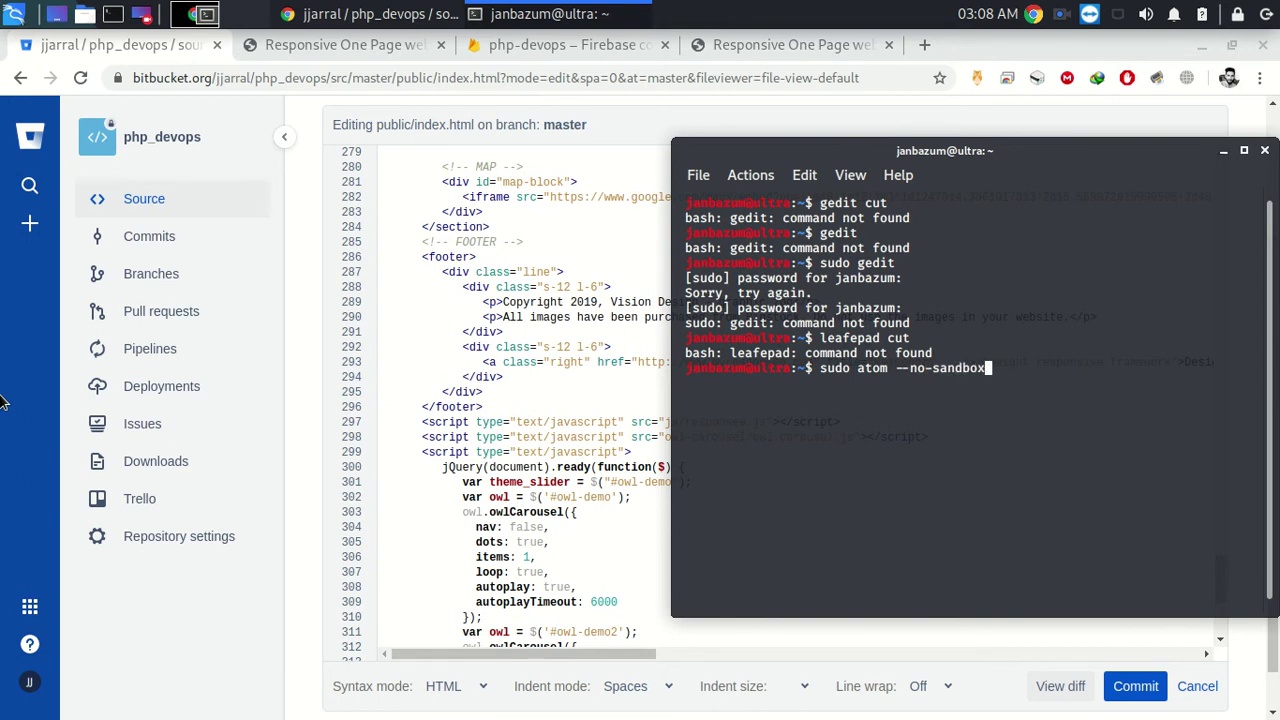
key("Return")
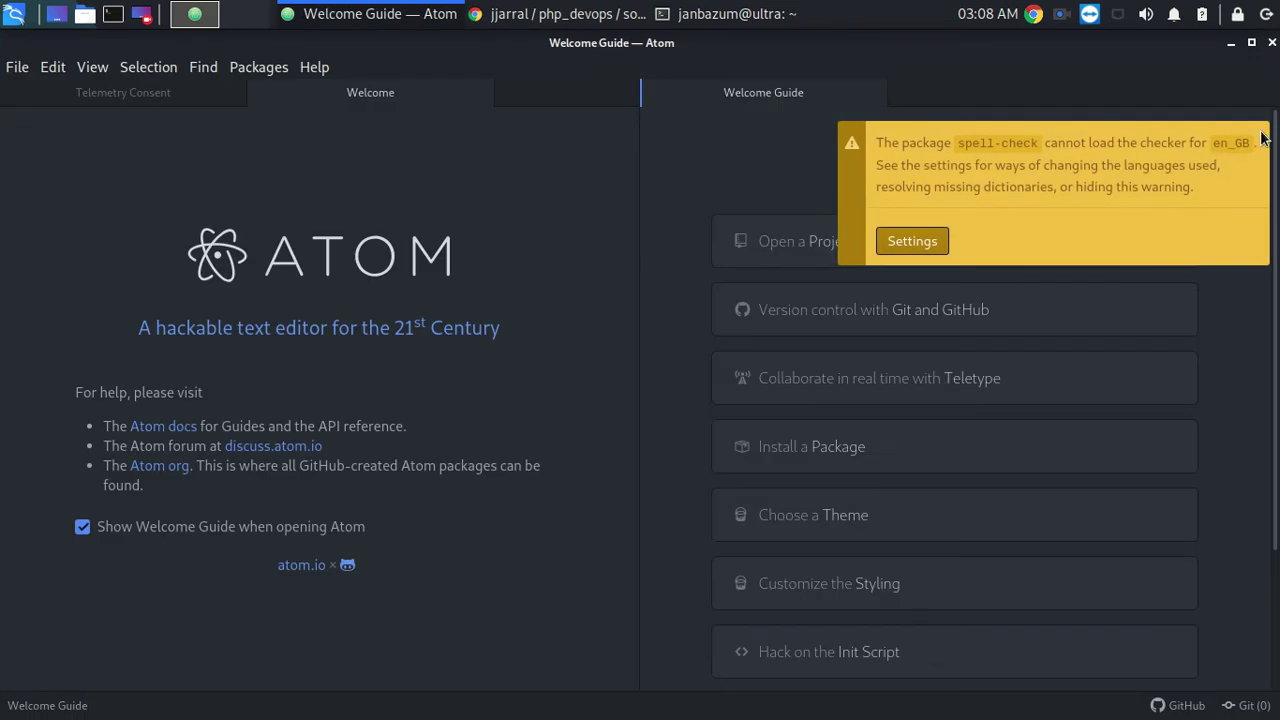
left_click(1256, 139)
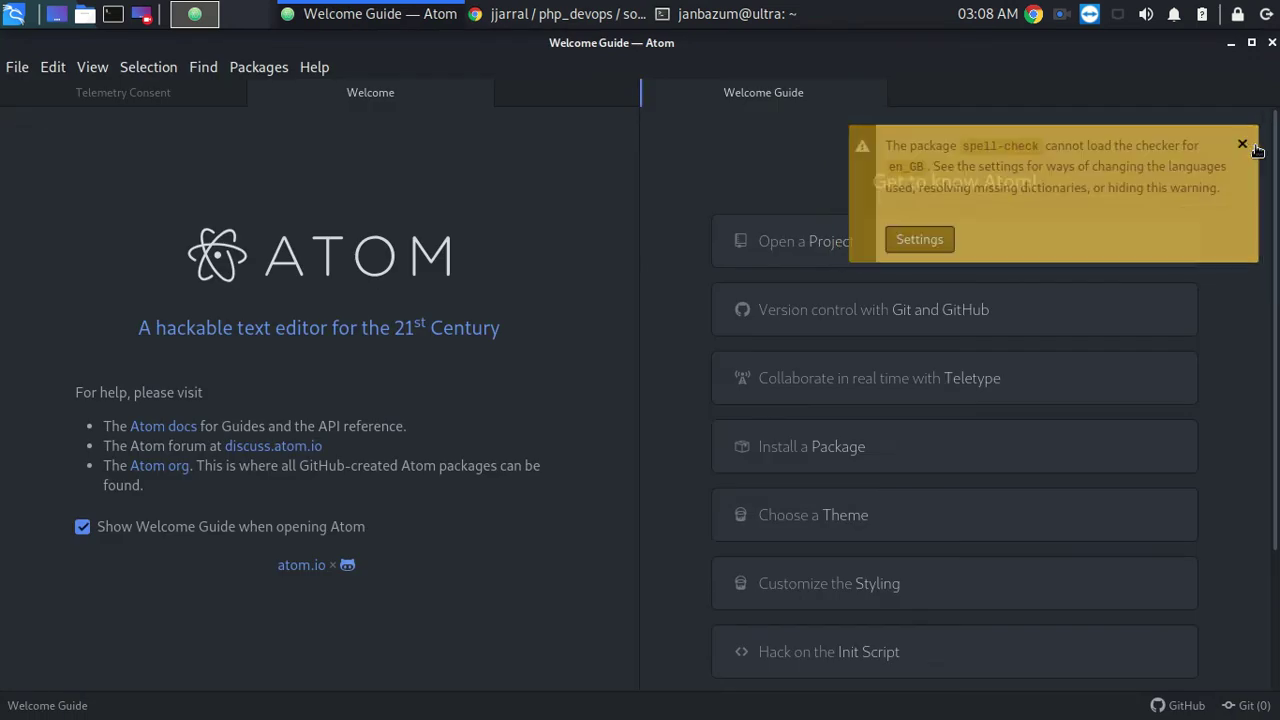
left_click(872, 93)
left_click(479, 92)
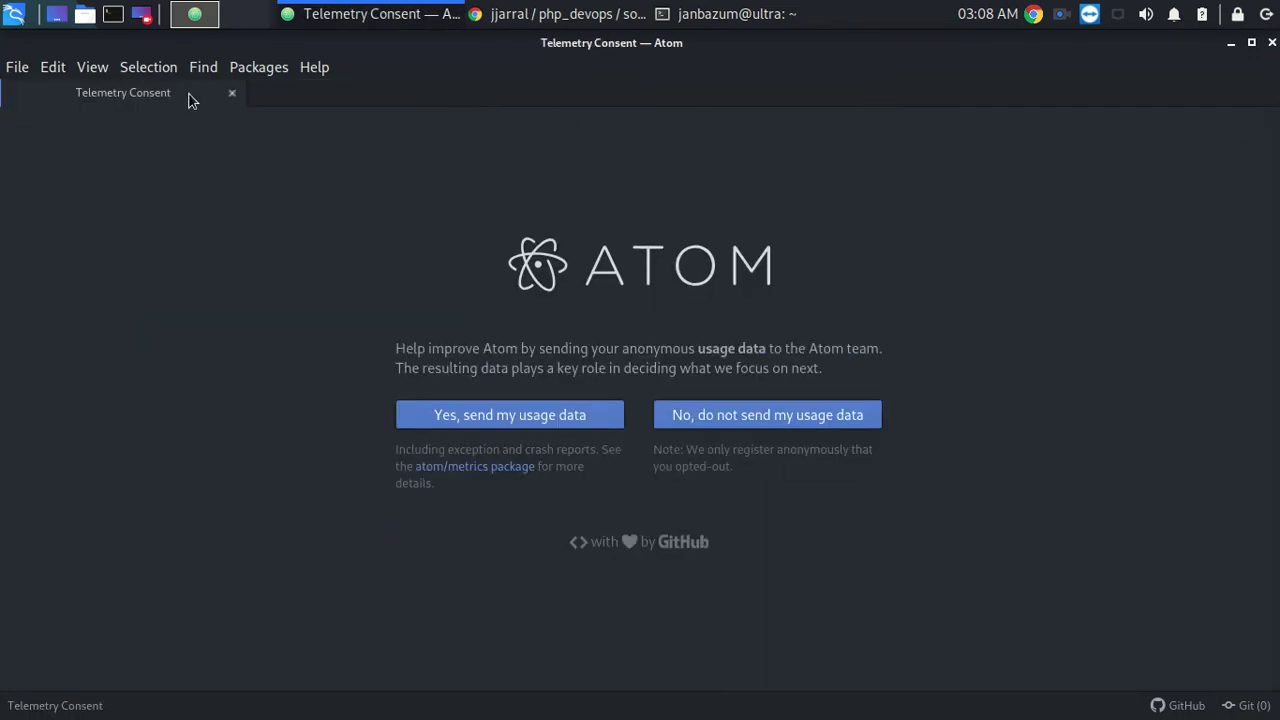
left_click(229, 95)
Create a new file in Atom and paste the cut Contact section code into it.
left_click(15, 67)
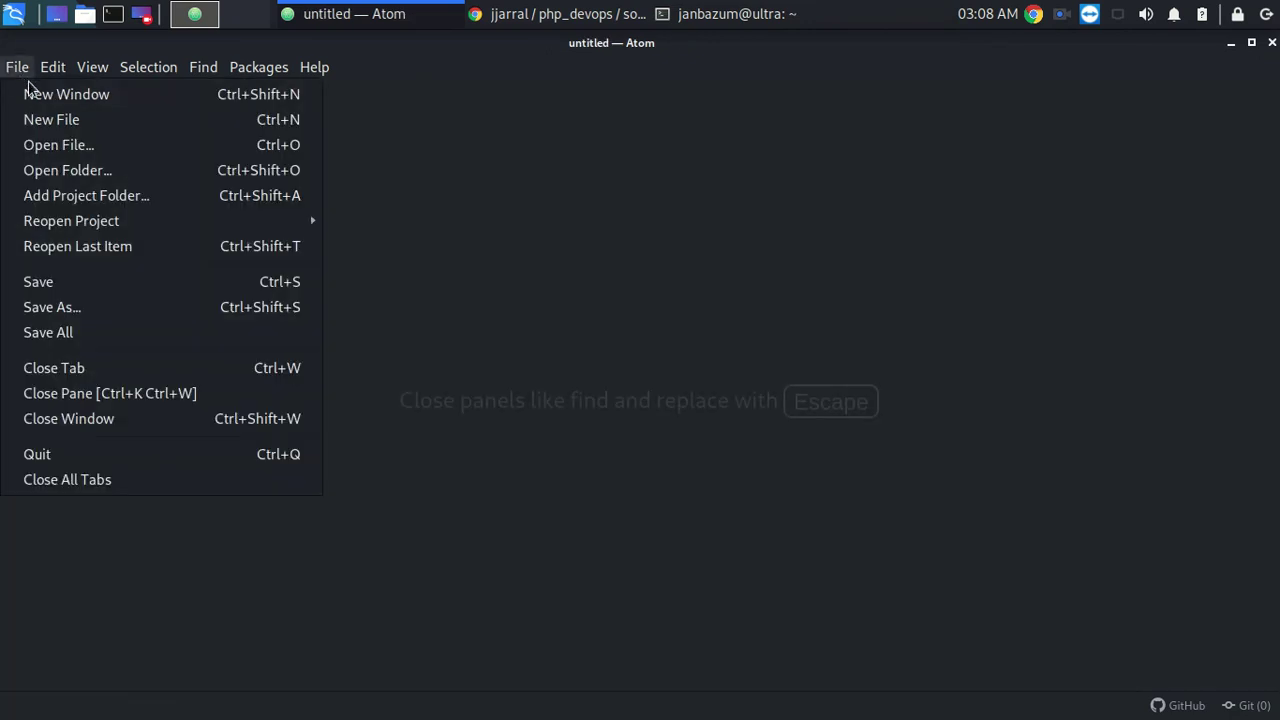
left_click(60, 119)
key("ctrl+v")
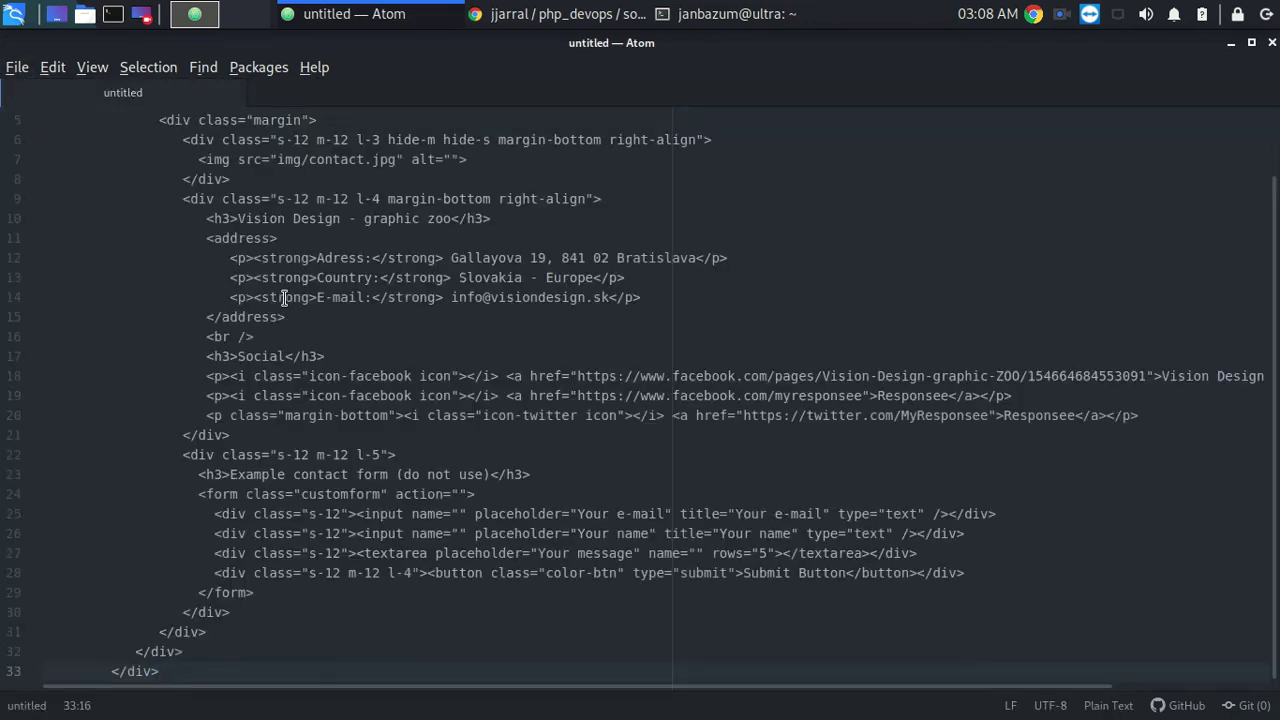
scroll(380, 408, "up", 2)
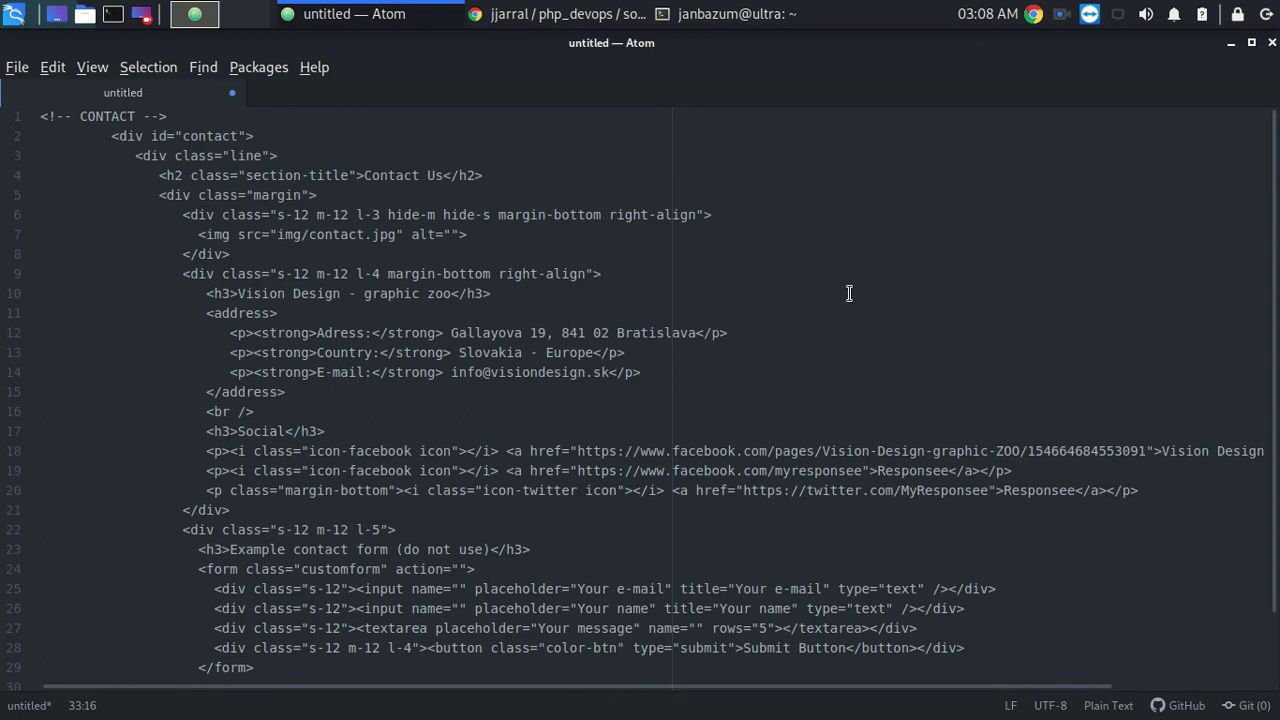
Return to the Bitbucket editor, closing the terminal, and add the comment "<!-- paste it again here-->" above the MAP comment in index.html.
left_click(1231, 43)
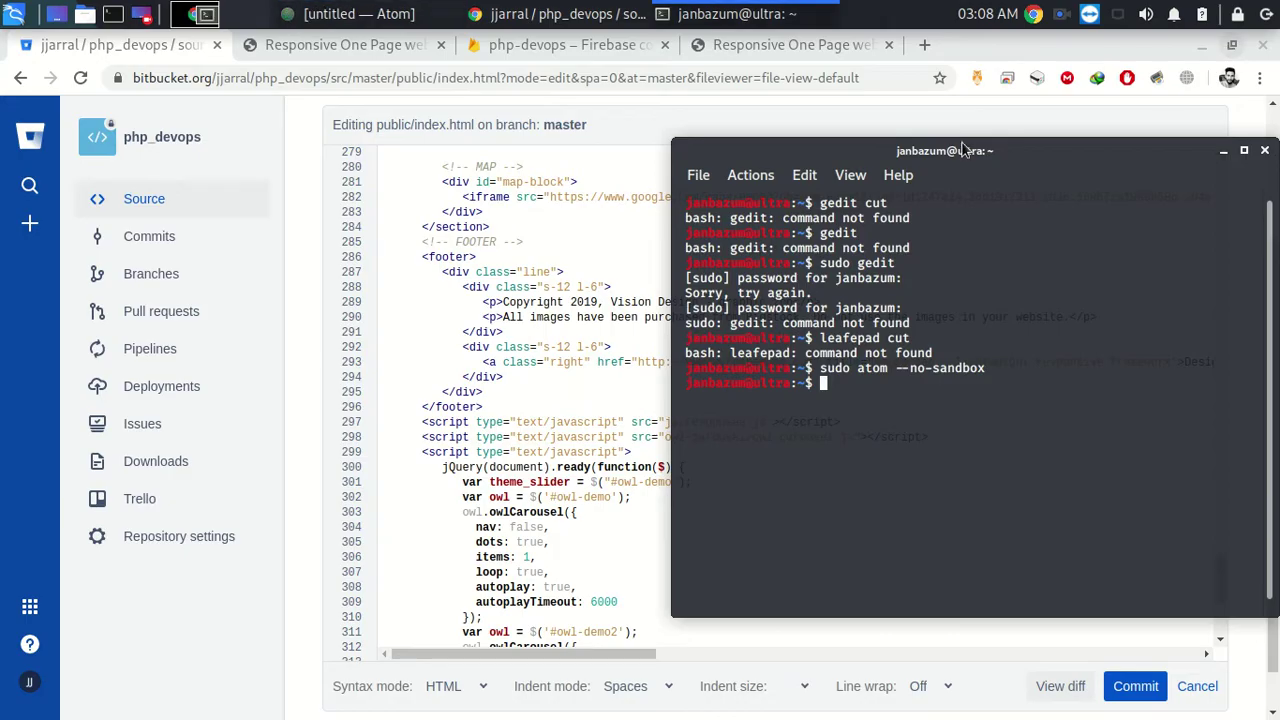
left_click(1264, 150)
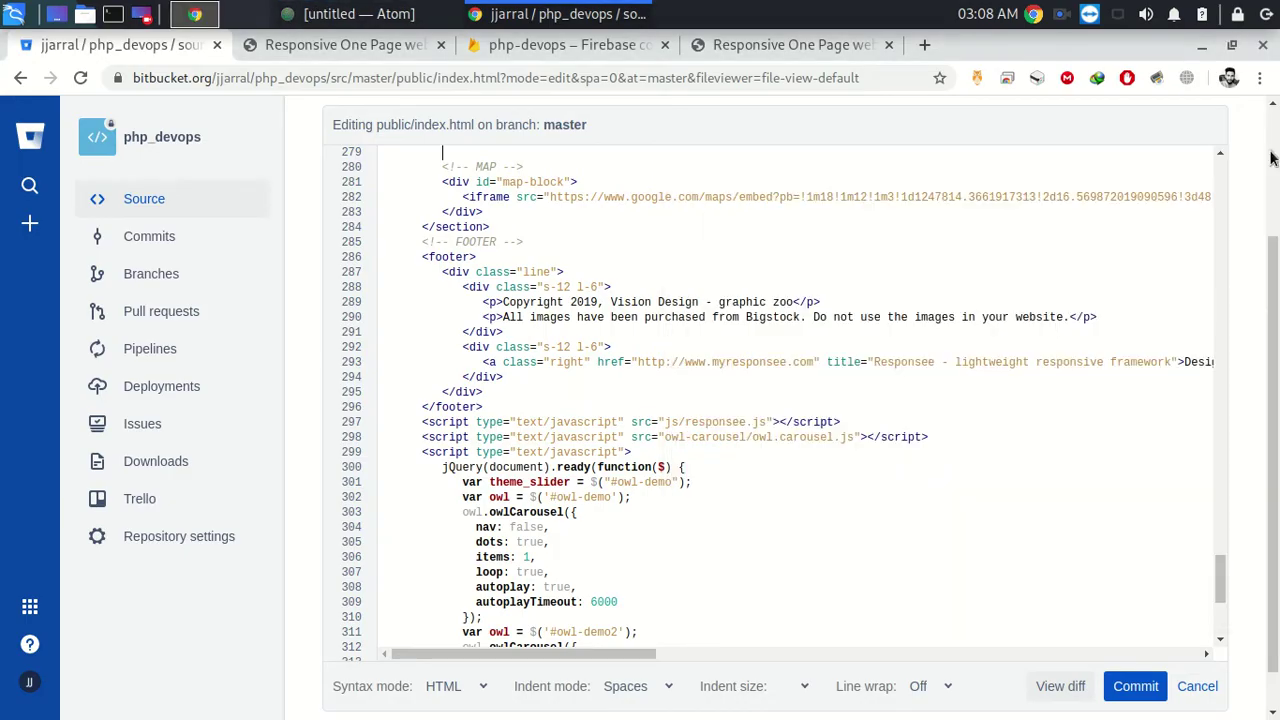
left_click(734, 542)
scroll(665, 400, "up", 6)
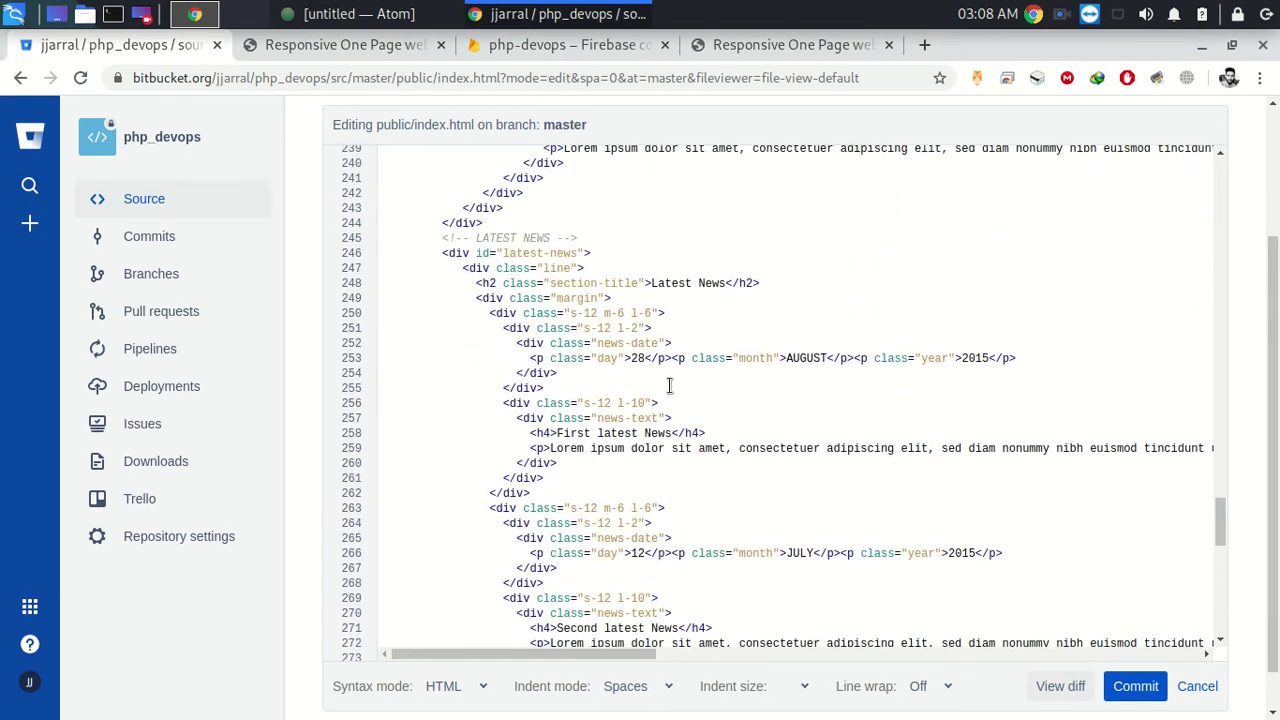
scroll(662, 392, "down", 2)
scroll(660, 398, "down", 2)
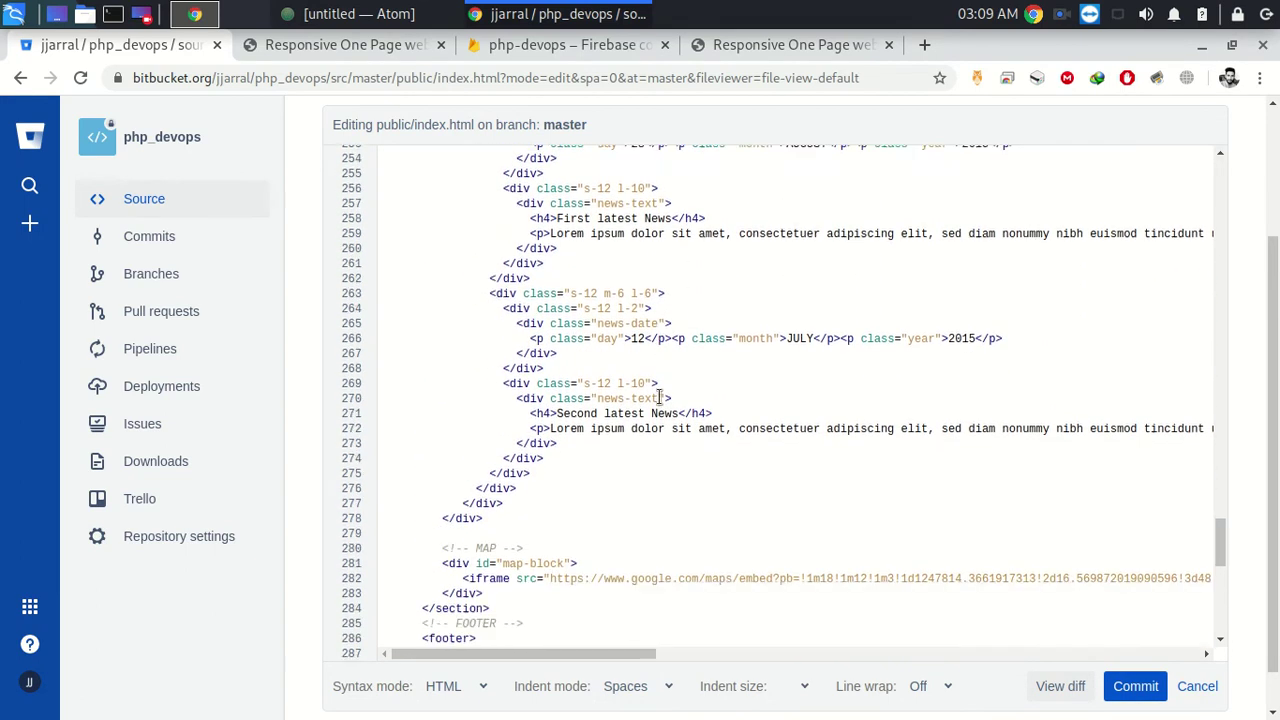
key("Return")
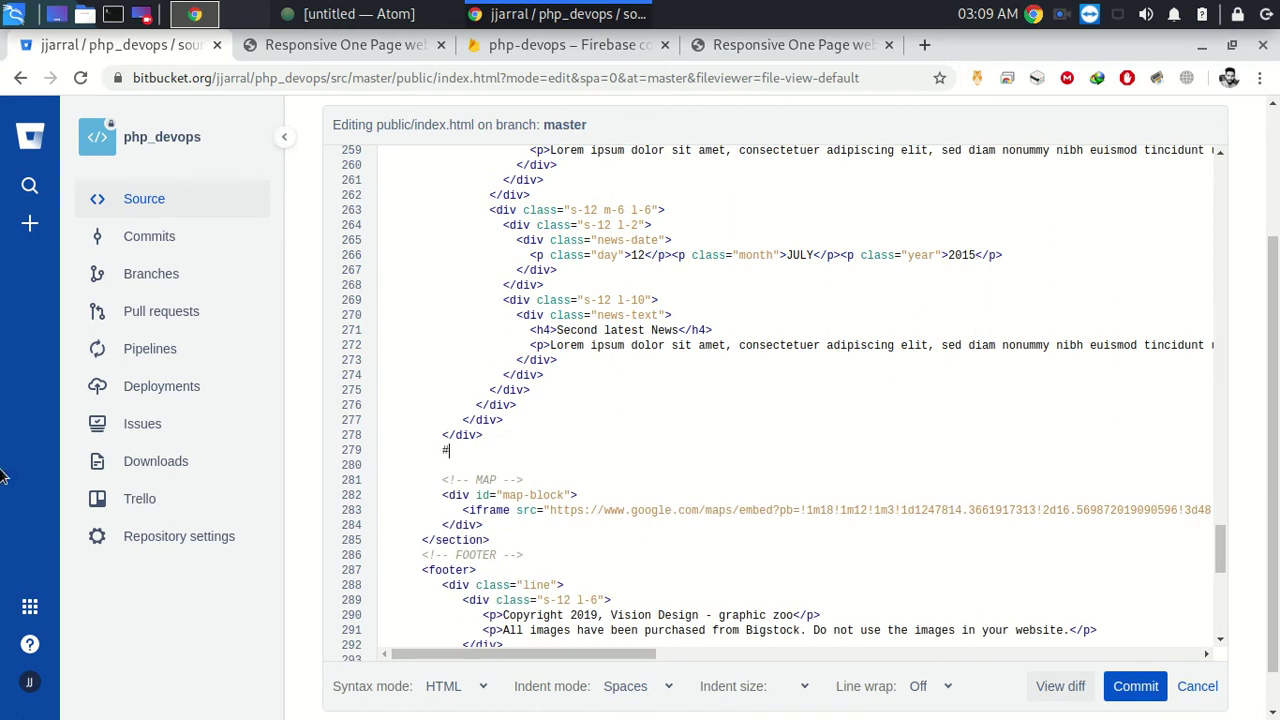
type("# we")
type("- ")
type("this")
key("BackSpace")
key("BackSpace")
key("BackSpace")
type("paste it again here-->")
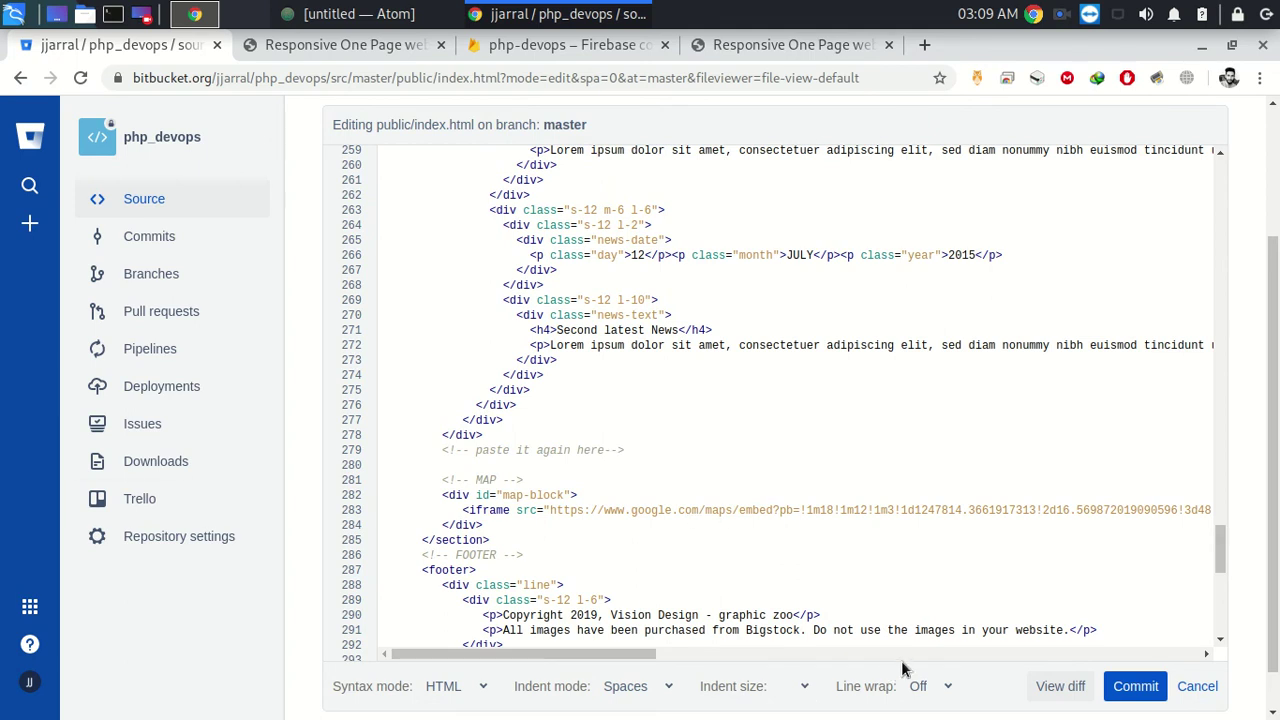
Turn line wrap on in the code editor and switch it back off.
left_click(946, 686)
left_click(962, 649)
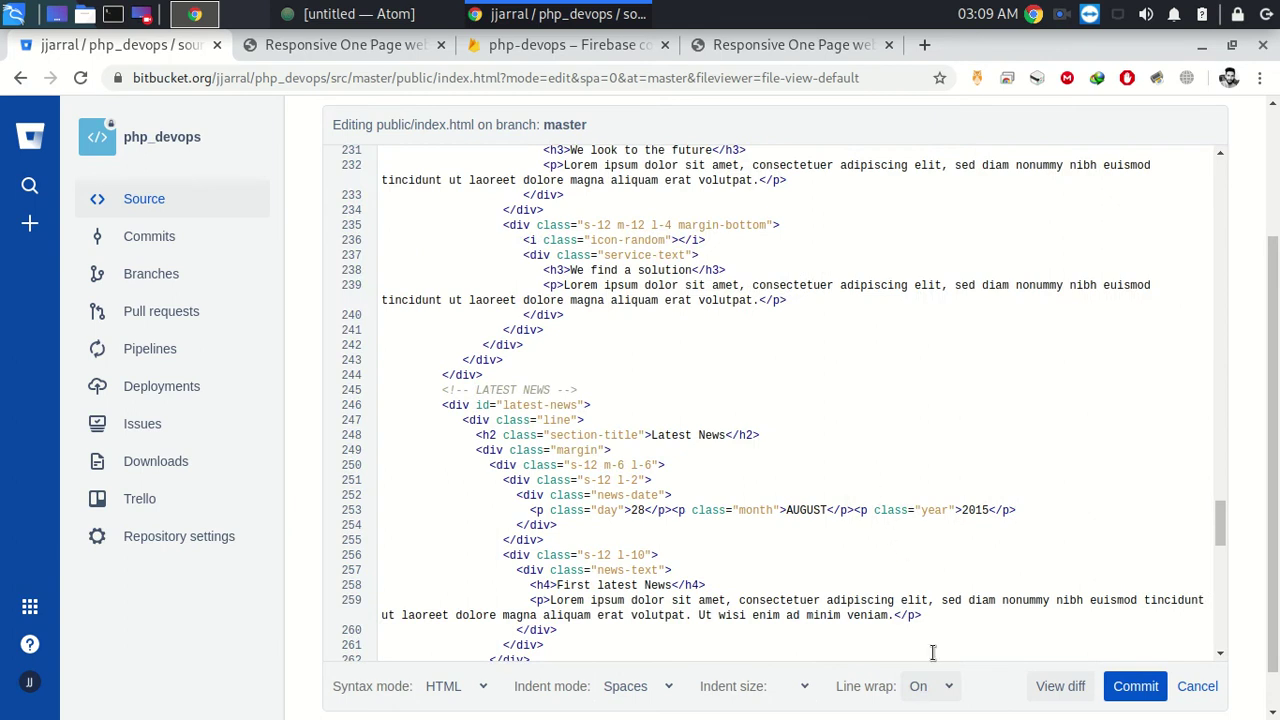
left_click(950, 686)
left_click(930, 630)
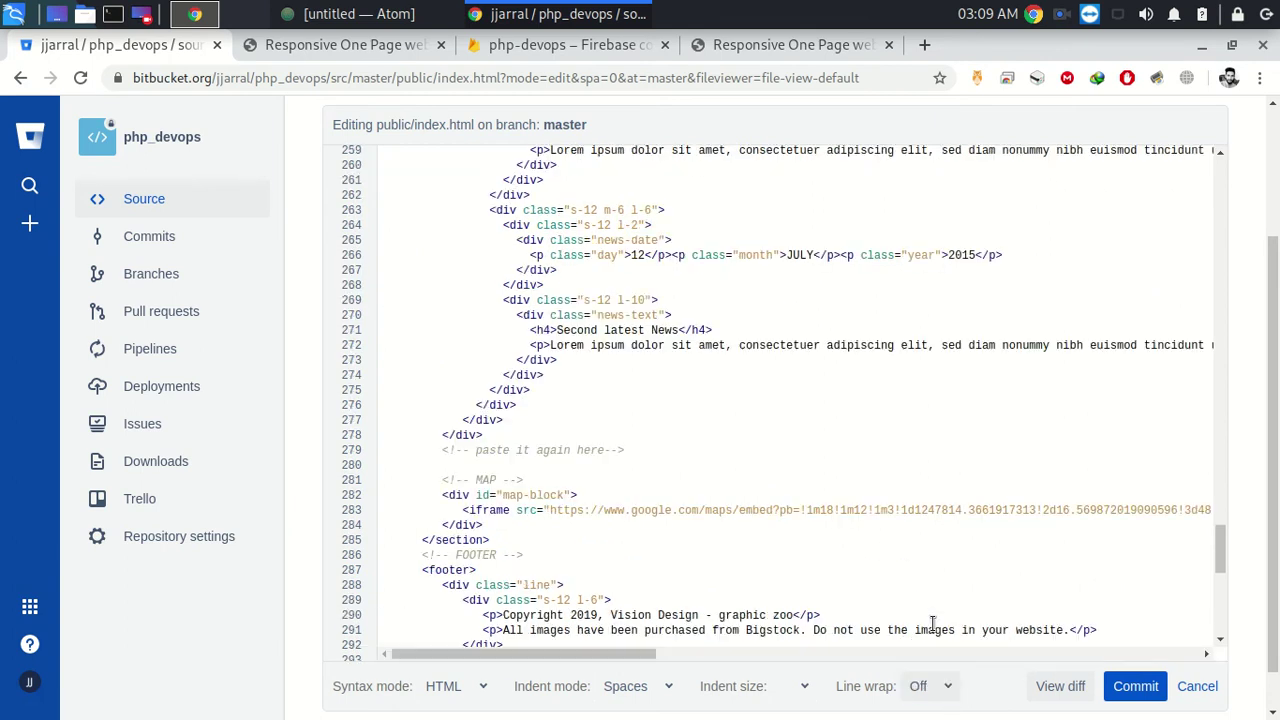
Commit the edited index.html to the master branch with the default commit message.
scroll(934, 551, "down", 1)
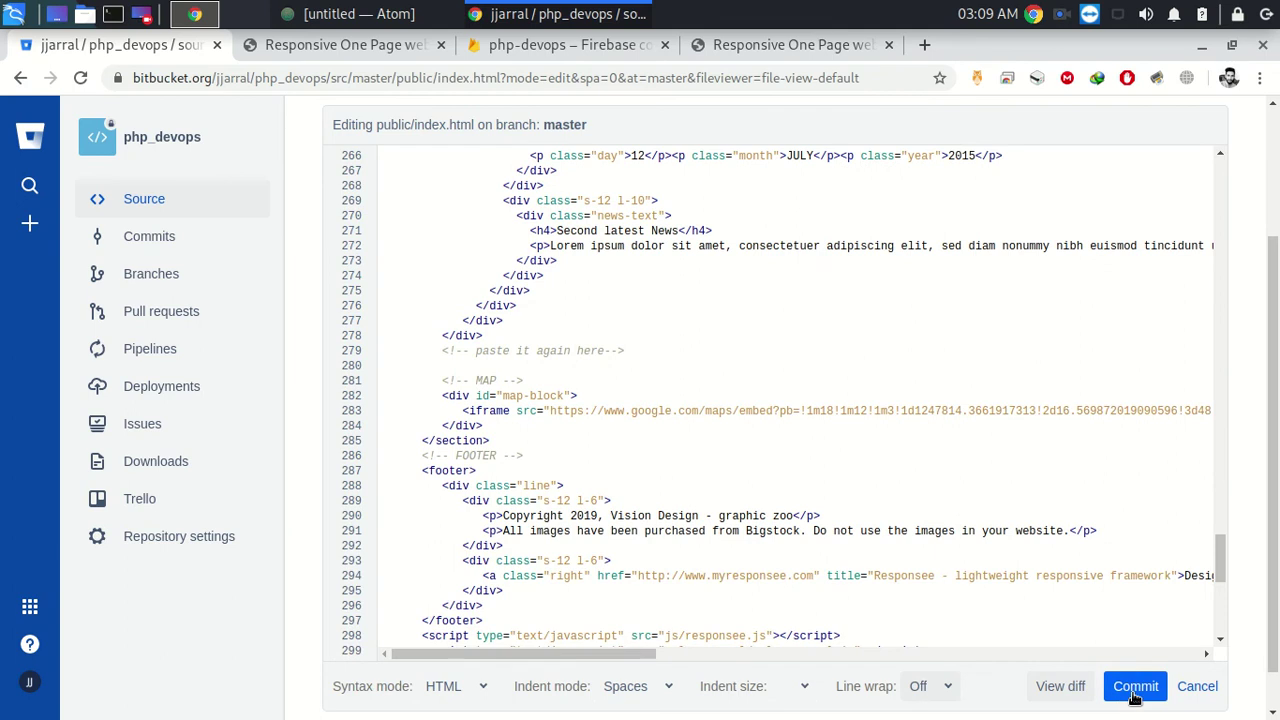
left_click(1135, 690)
left_click(840, 478)
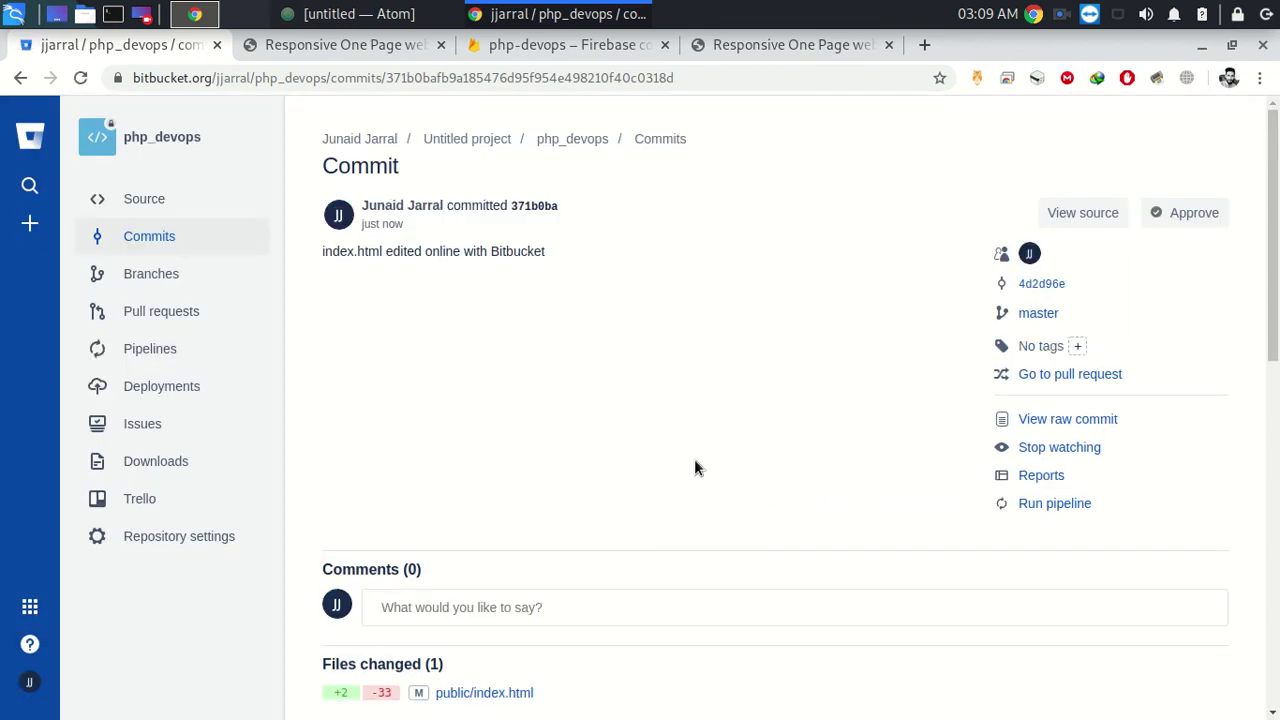
Draft the commit comment "now as i have commited changes, it will trigger the pipeline and then automatically deploy it to firebase while i comment" and erase it.
scroll(694, 467, "down", 1)
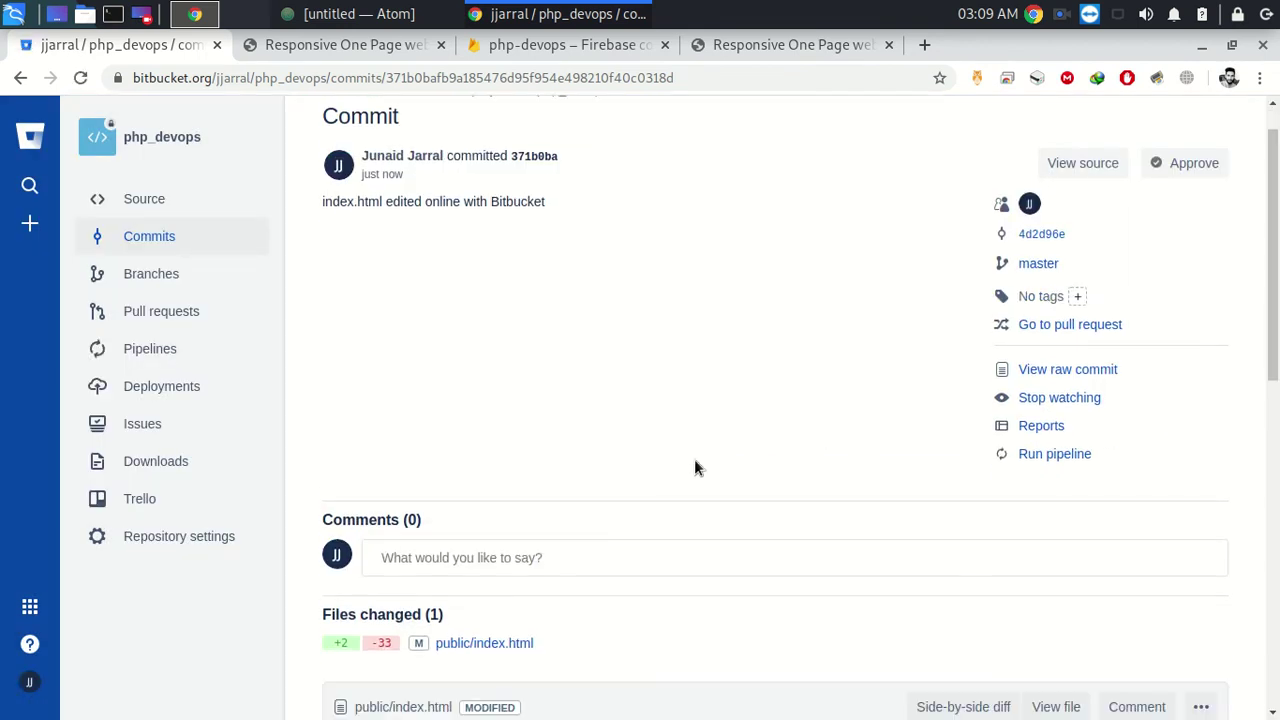
left_click(598, 552)
type("now it will cimmit")
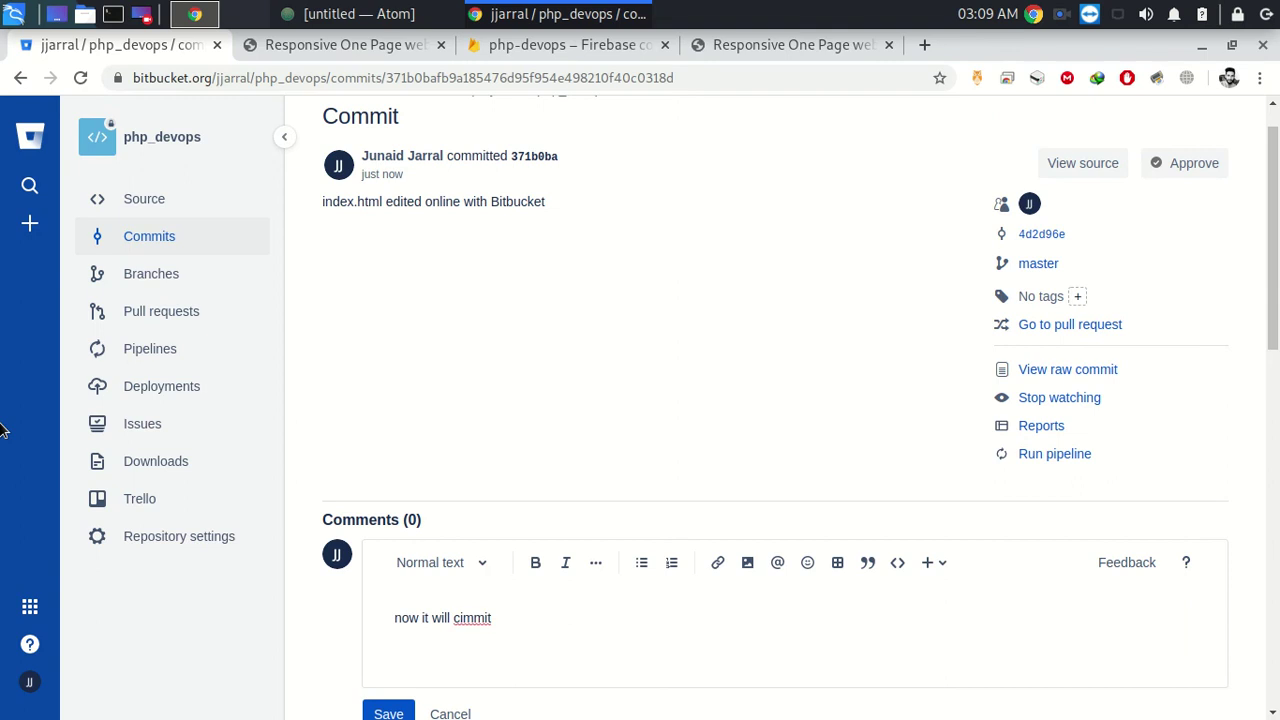
key("ctrl+shift+Left")
key("ctrl+shift+Left")
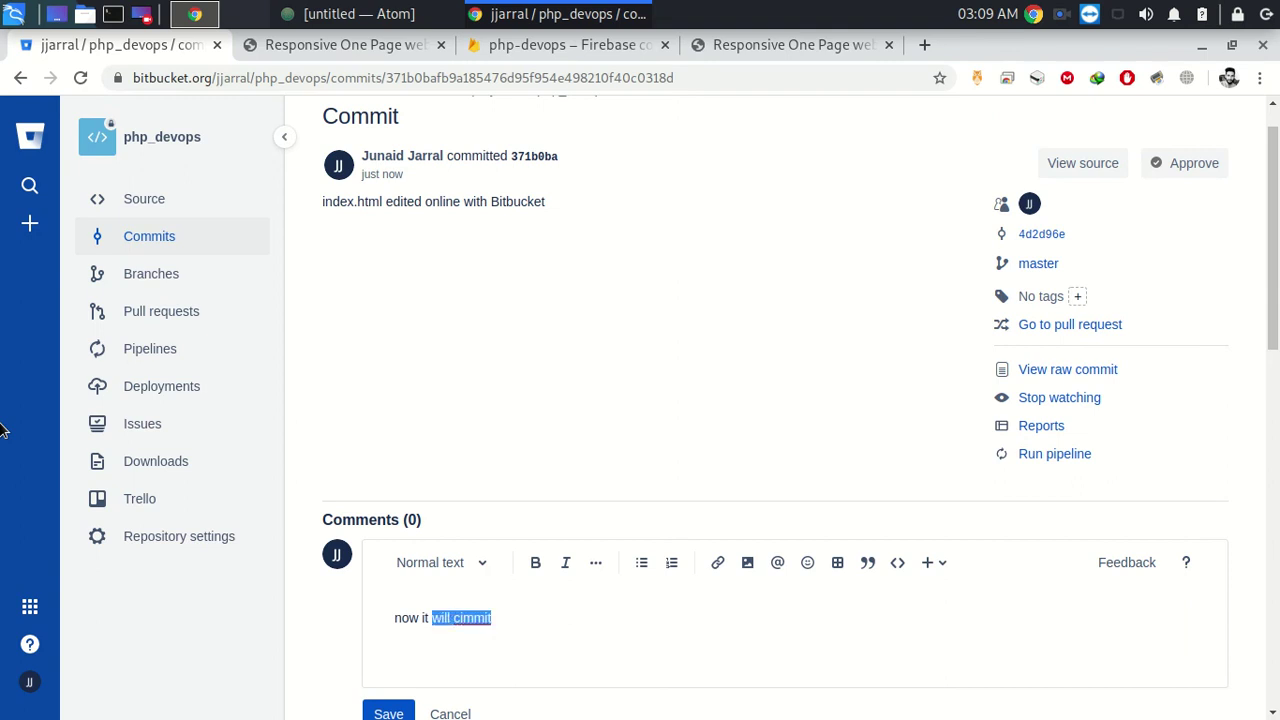
key("ctrl+shift+Left")
type("as")
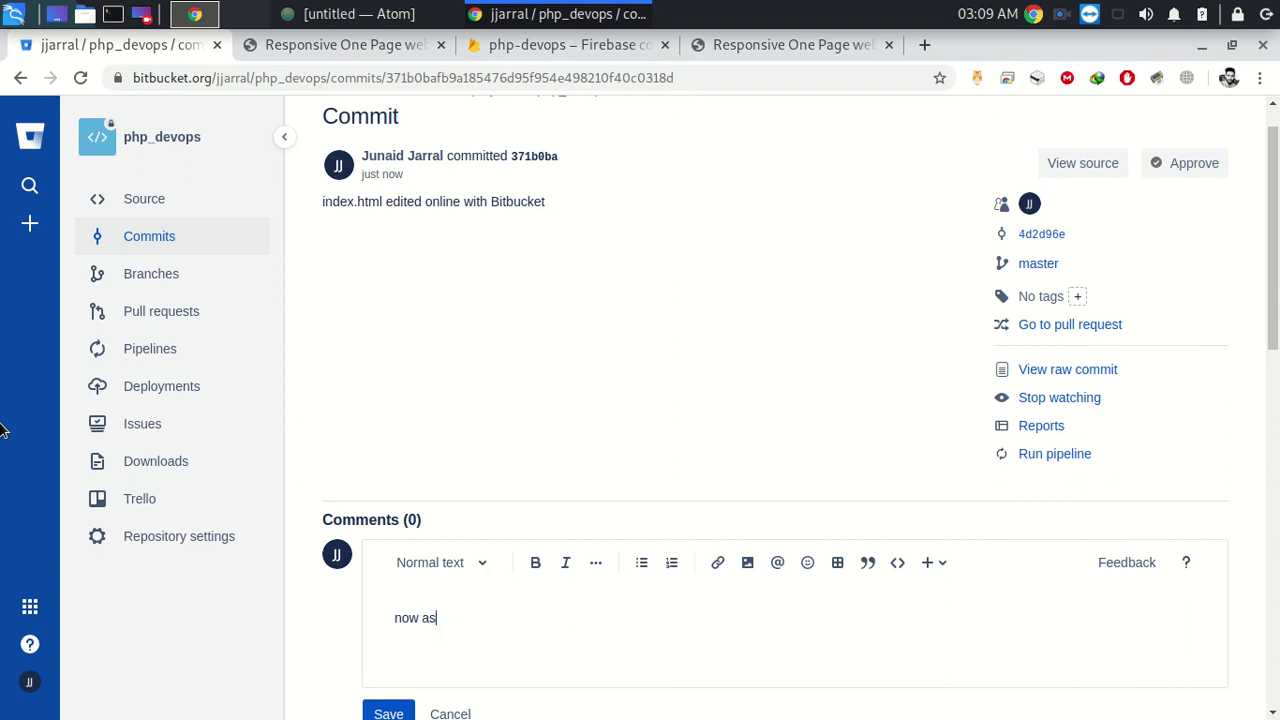
type(" i have com")
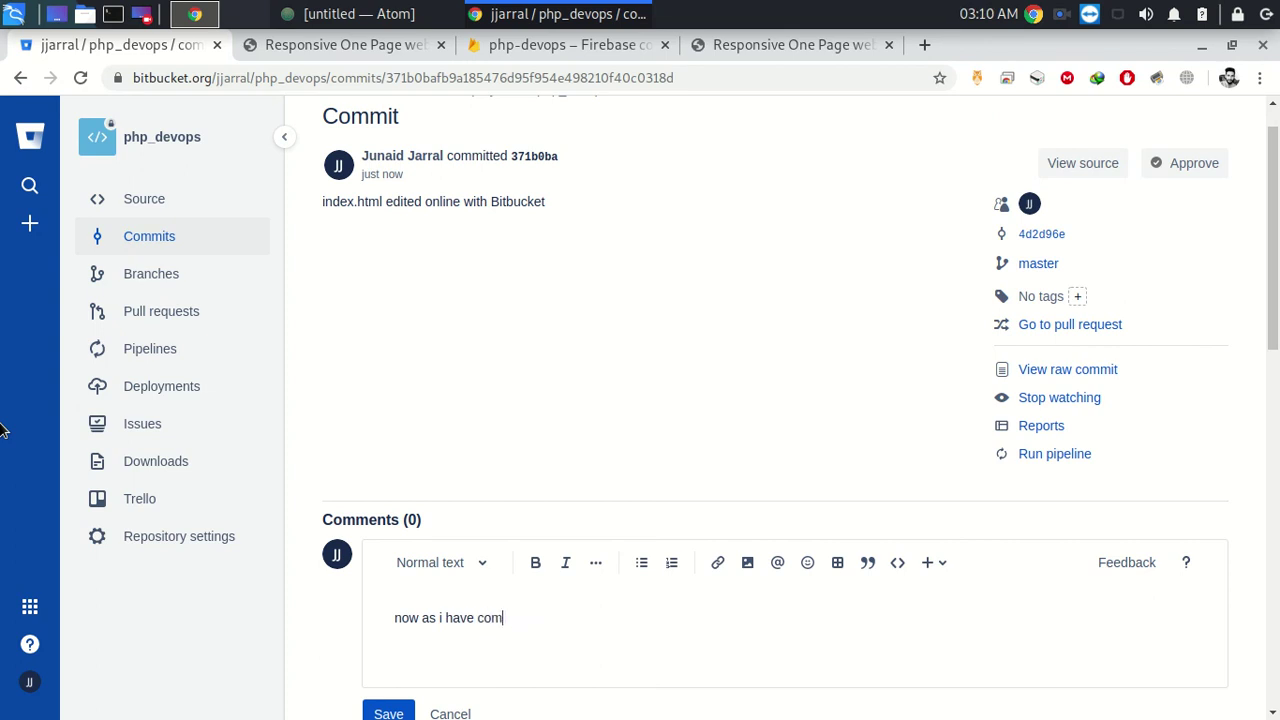
type("mited dhanges,")
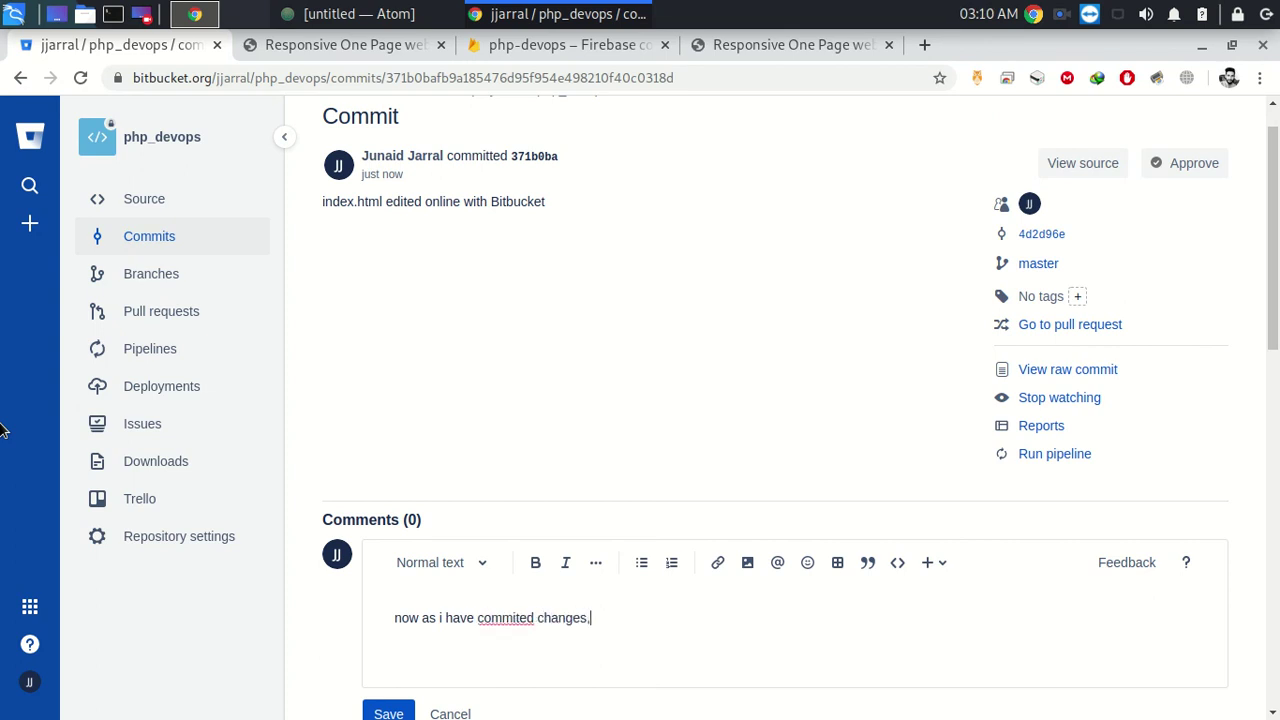
type(" it will")
type("rigger")
key("BackSpace")
key("BackSpace")
key("BackSpace")
key("BackSpace")
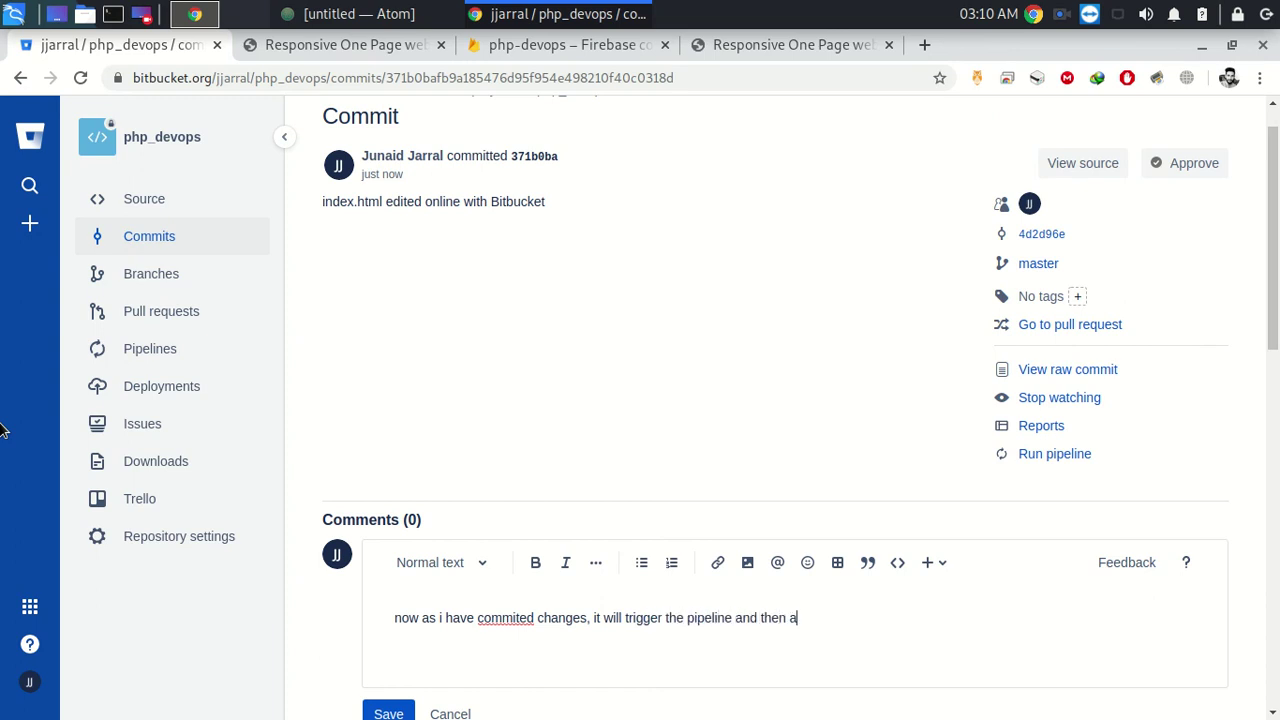
type("omaticall de")
key("BackSpace")
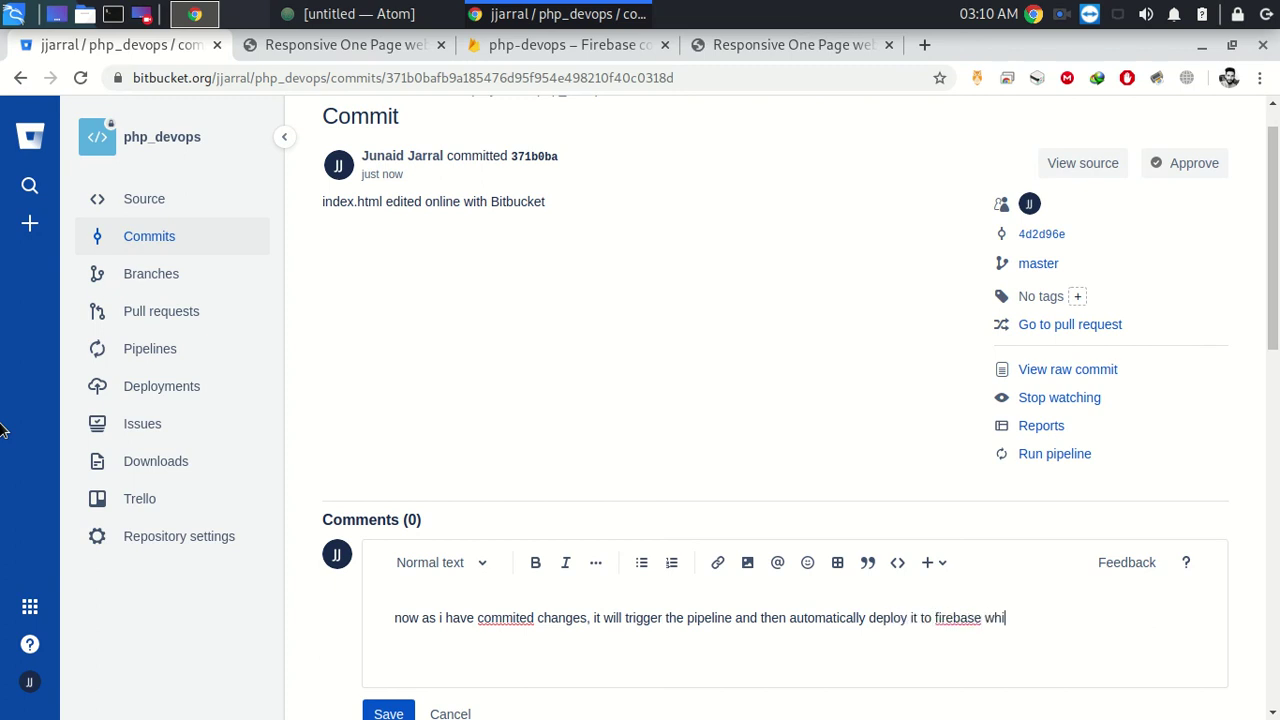
type("ment")
key("ctrl+a")
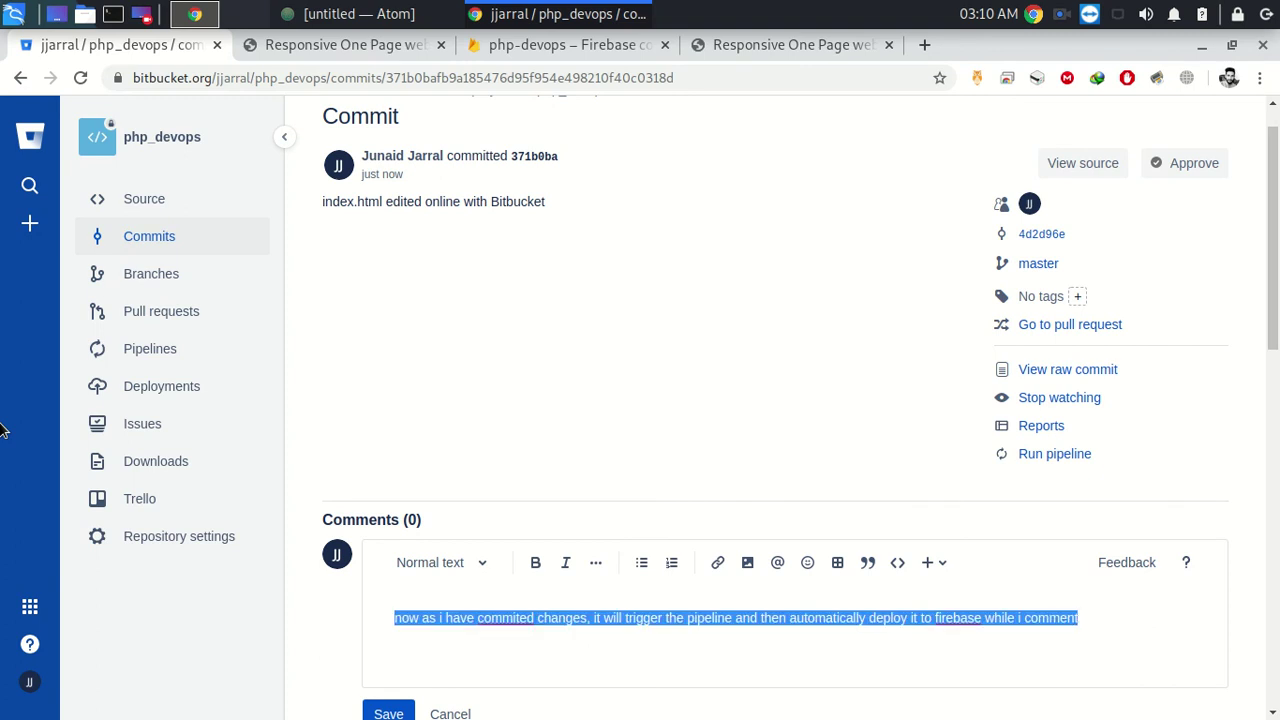
key("BackSpace")
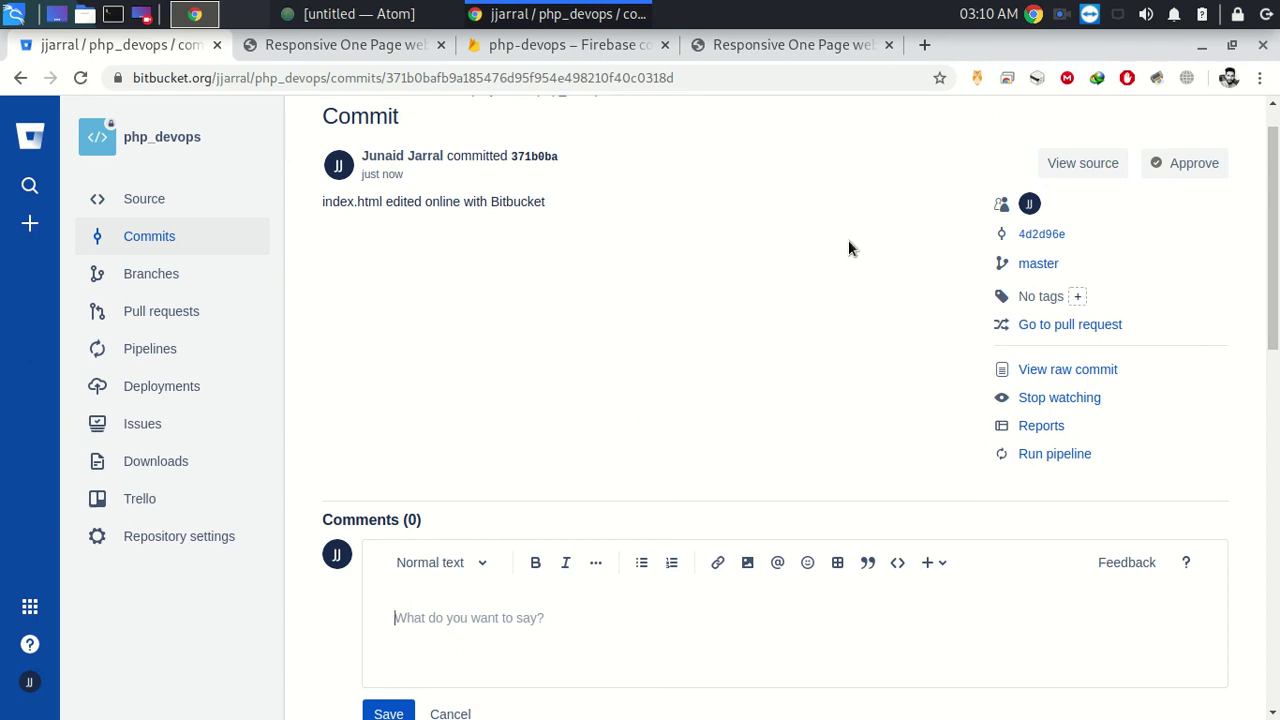
Open the php_devops pipeline list to check the run for the index.html commit.
scroll(798, 290, "up", 1)
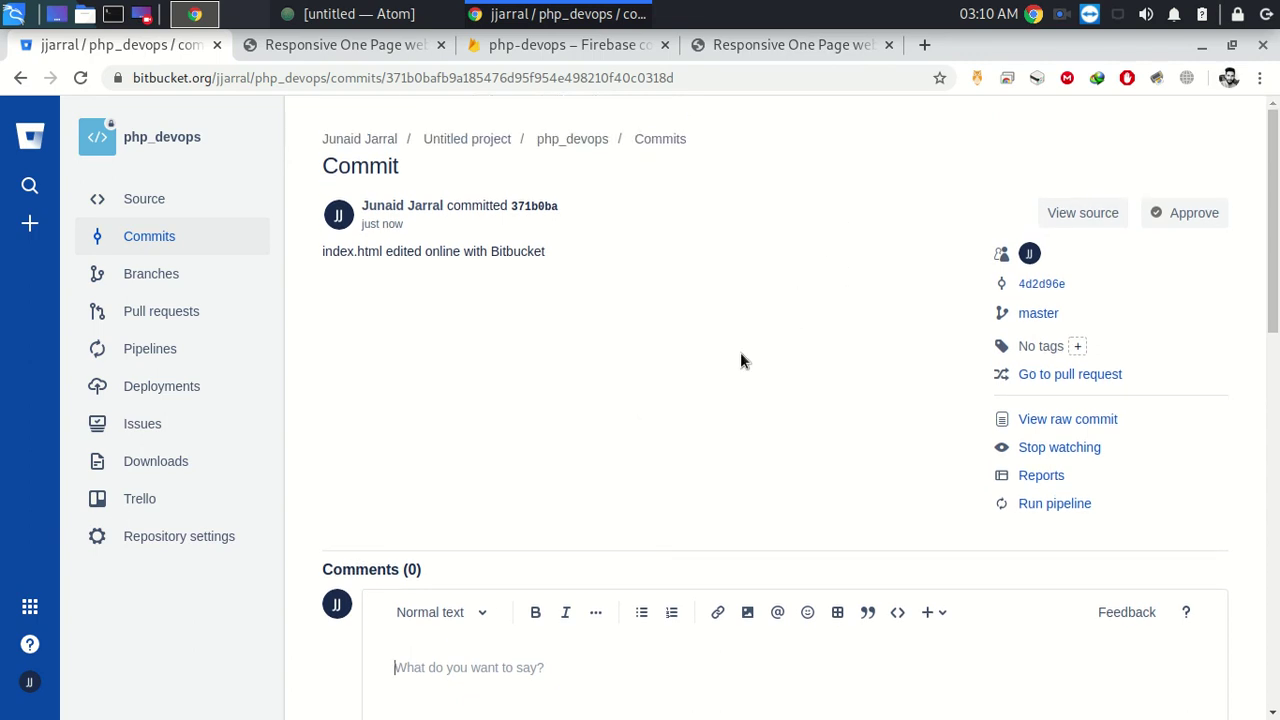
left_click(177, 346)
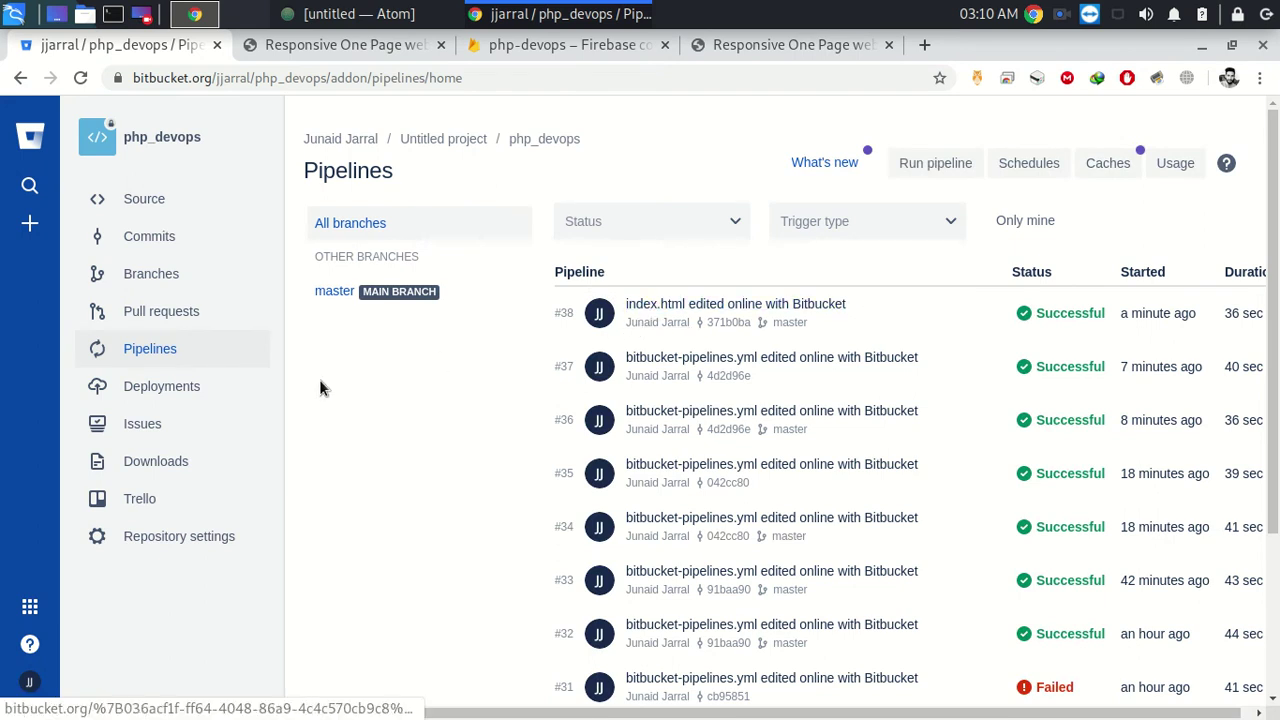
Open commit 371b0ba from the commit list and examine its build status and the changes to public/index.html.
left_click(205, 244)
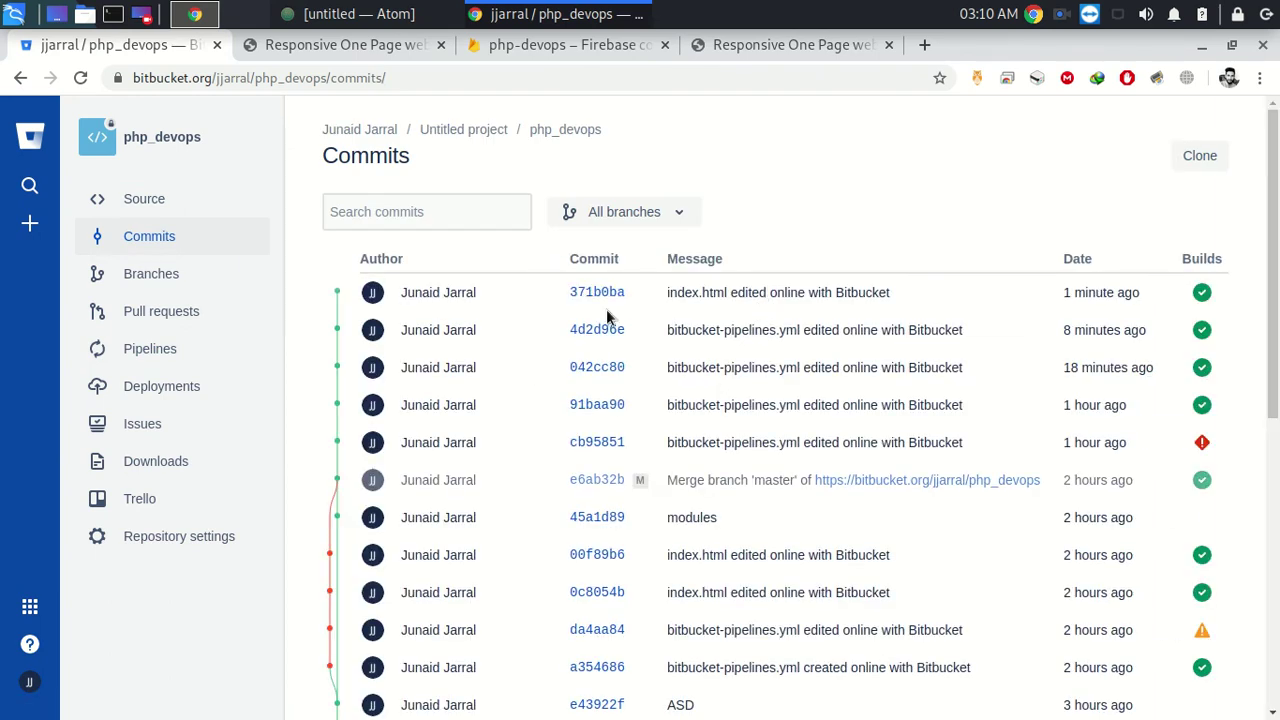
left_click(617, 292)
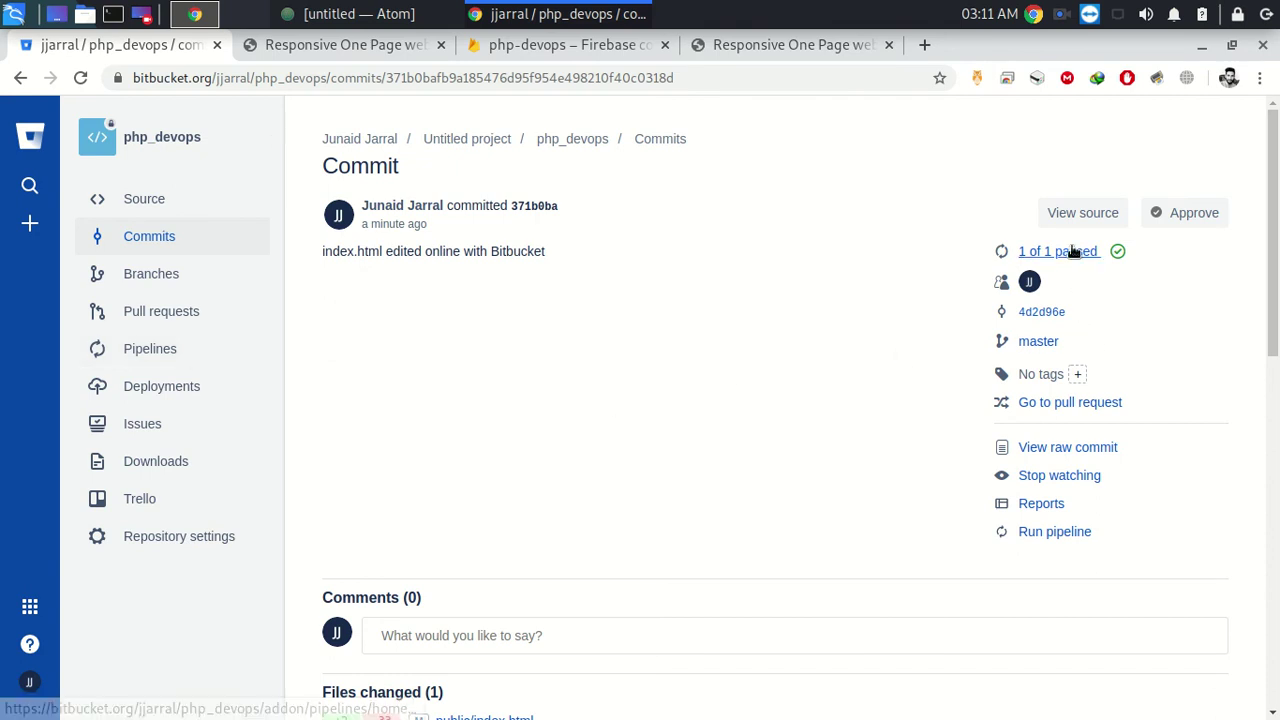
scroll(843, 471, "down", 4)
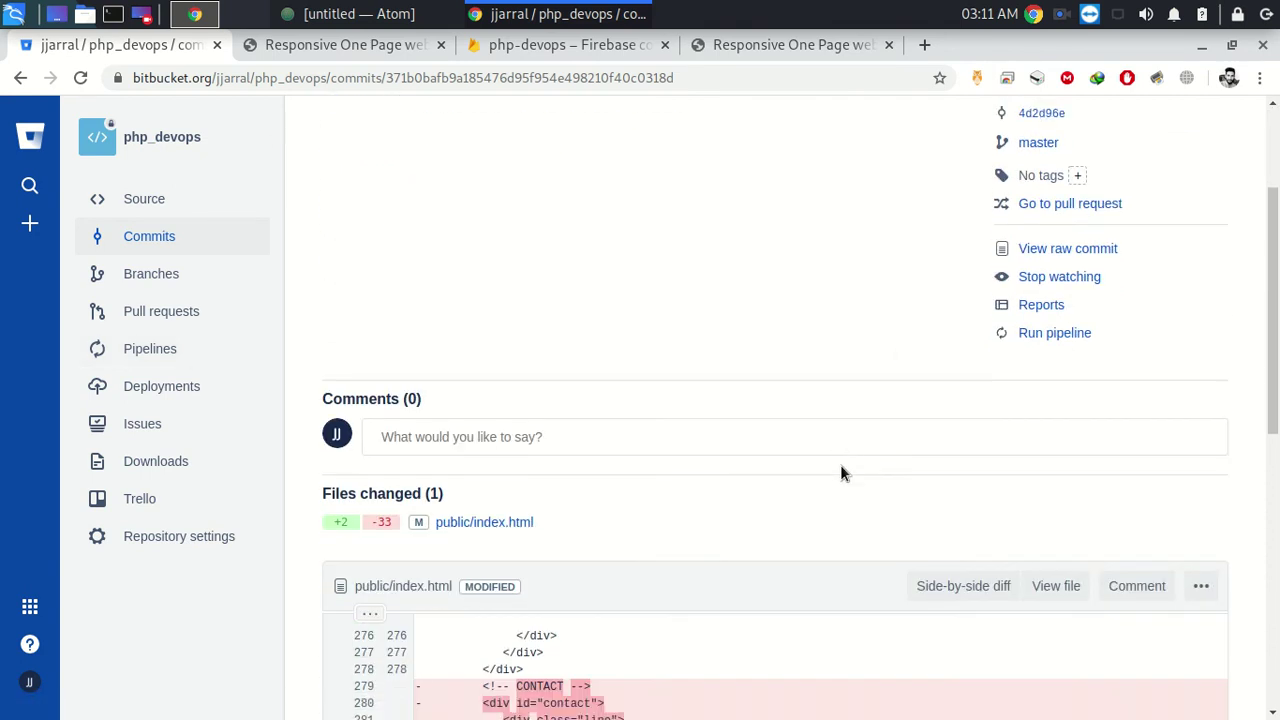
scroll(843, 471, "down", 2)
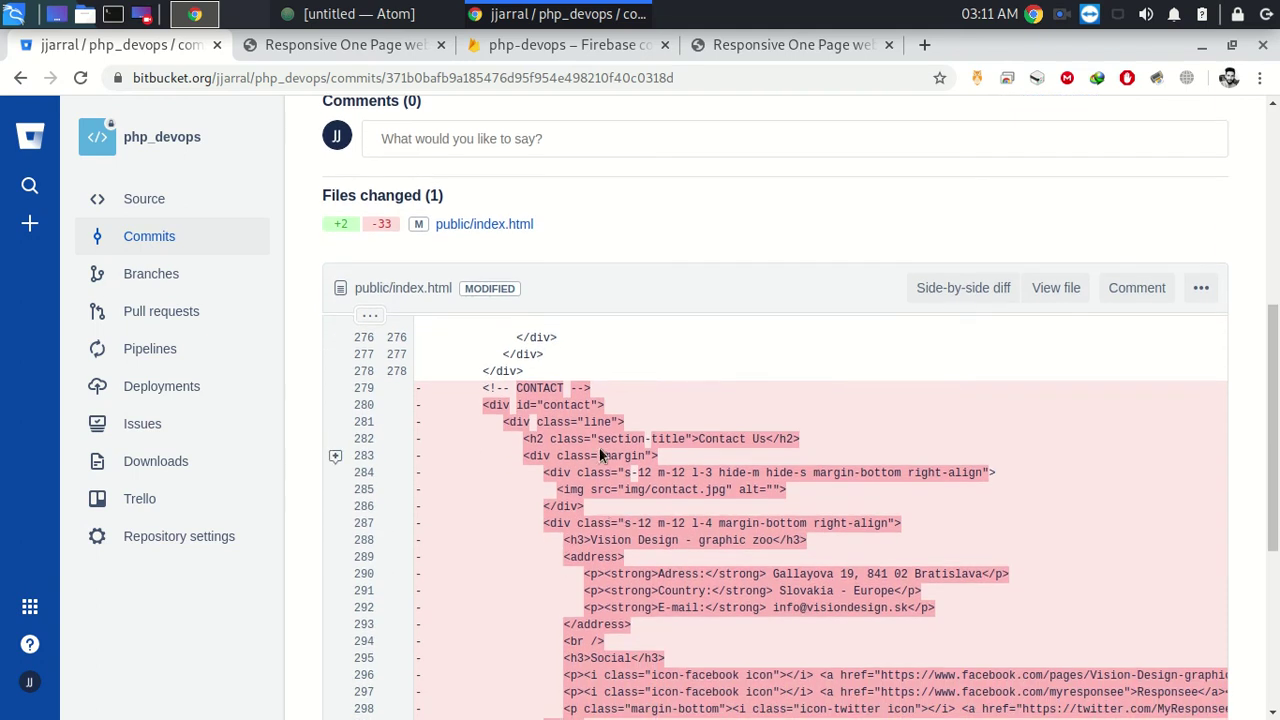
scroll(600, 457, "down", 2)
scroll(636, 491, "down", 3)
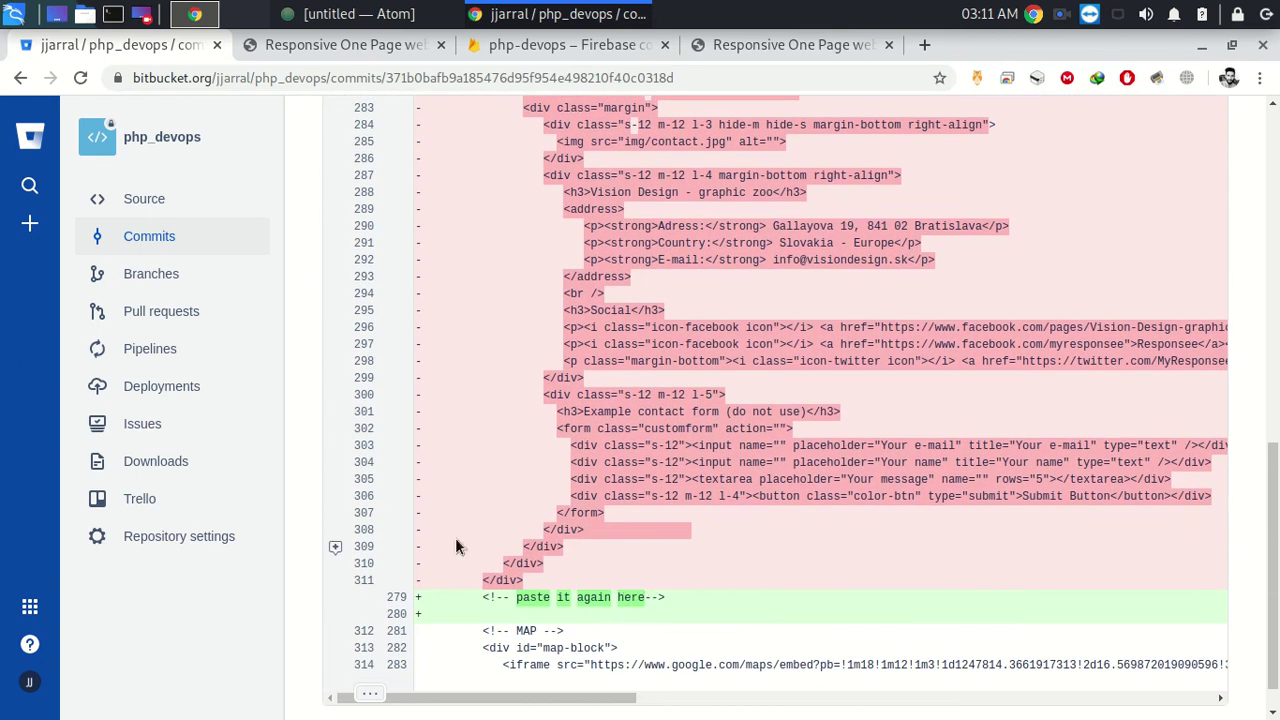
scroll(471, 414, "up", 2)
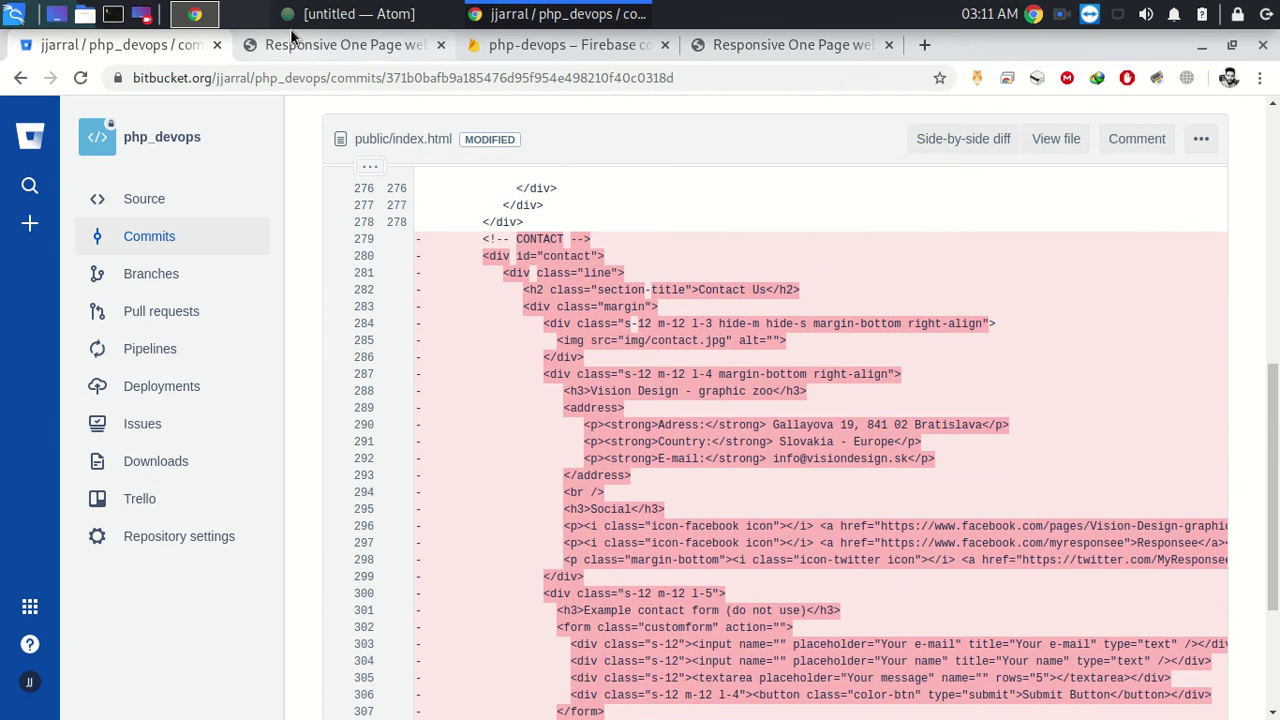
Locate the Contact Us section on the deployed site and reload both open php-devops.firebaseapp.com pages.
left_click(345, 45)
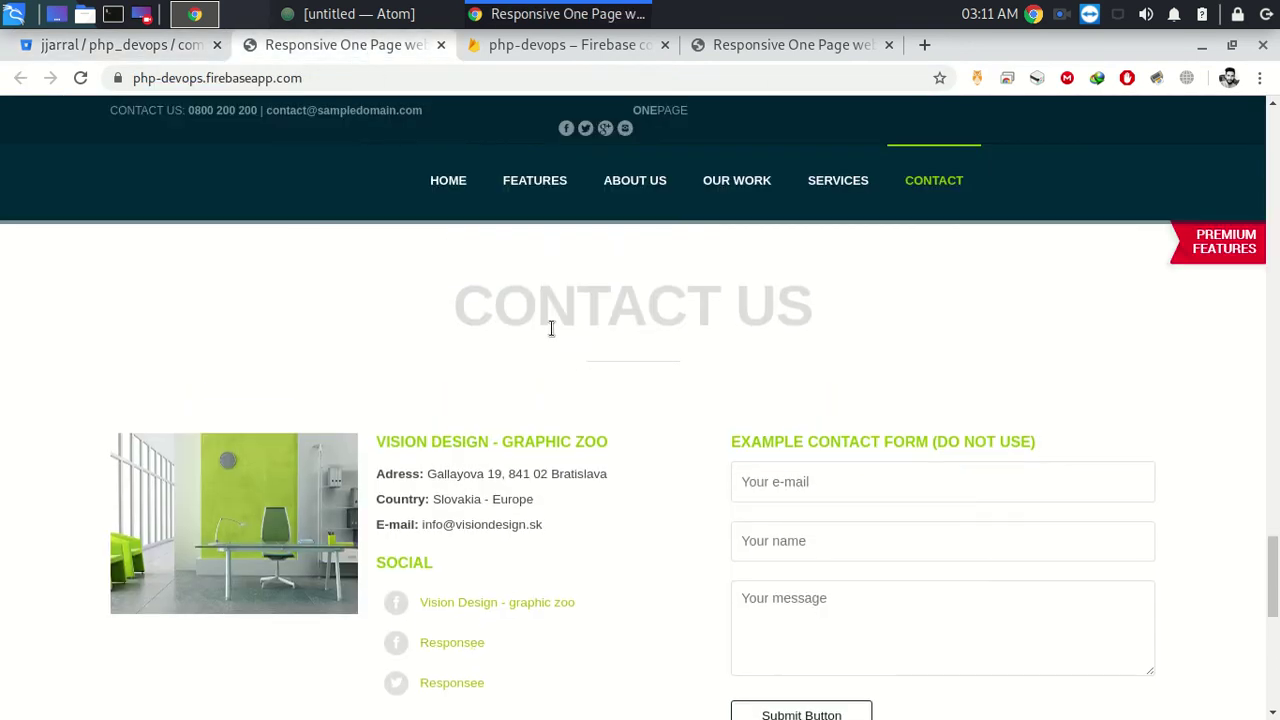
left_click_drag(452, 312, 856, 392)
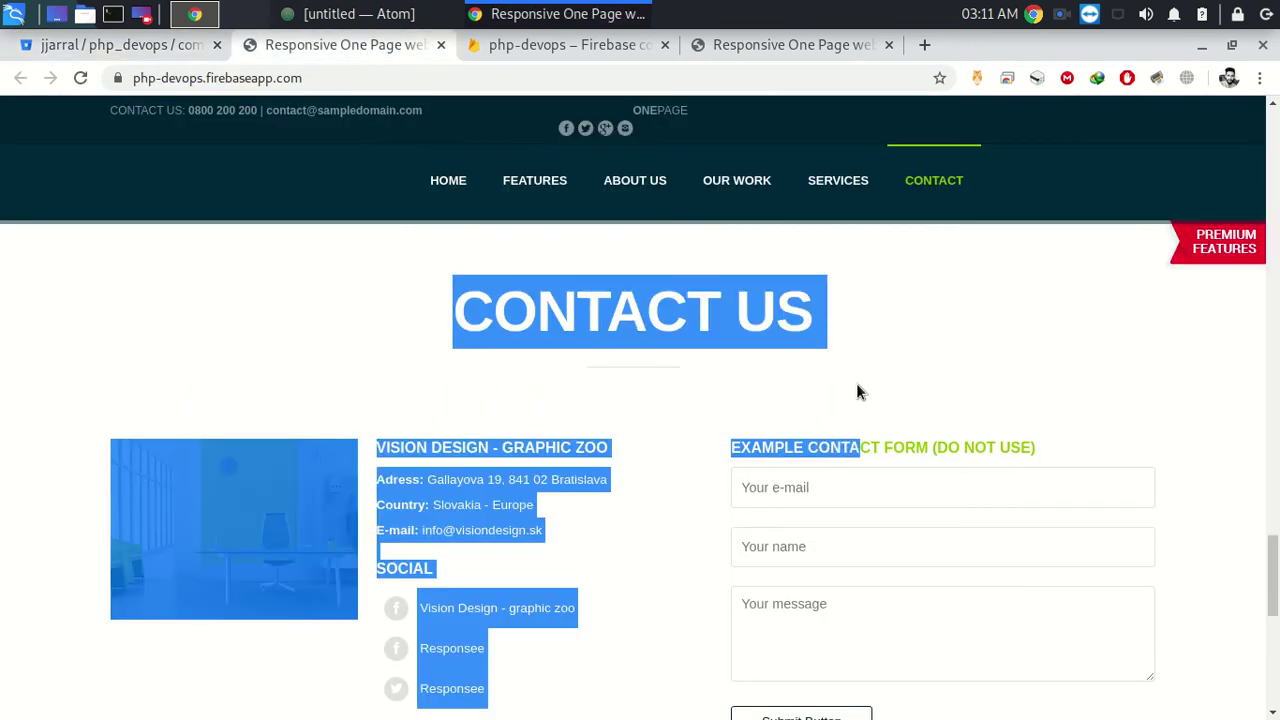
left_click(893, 318)
left_click(80, 78)
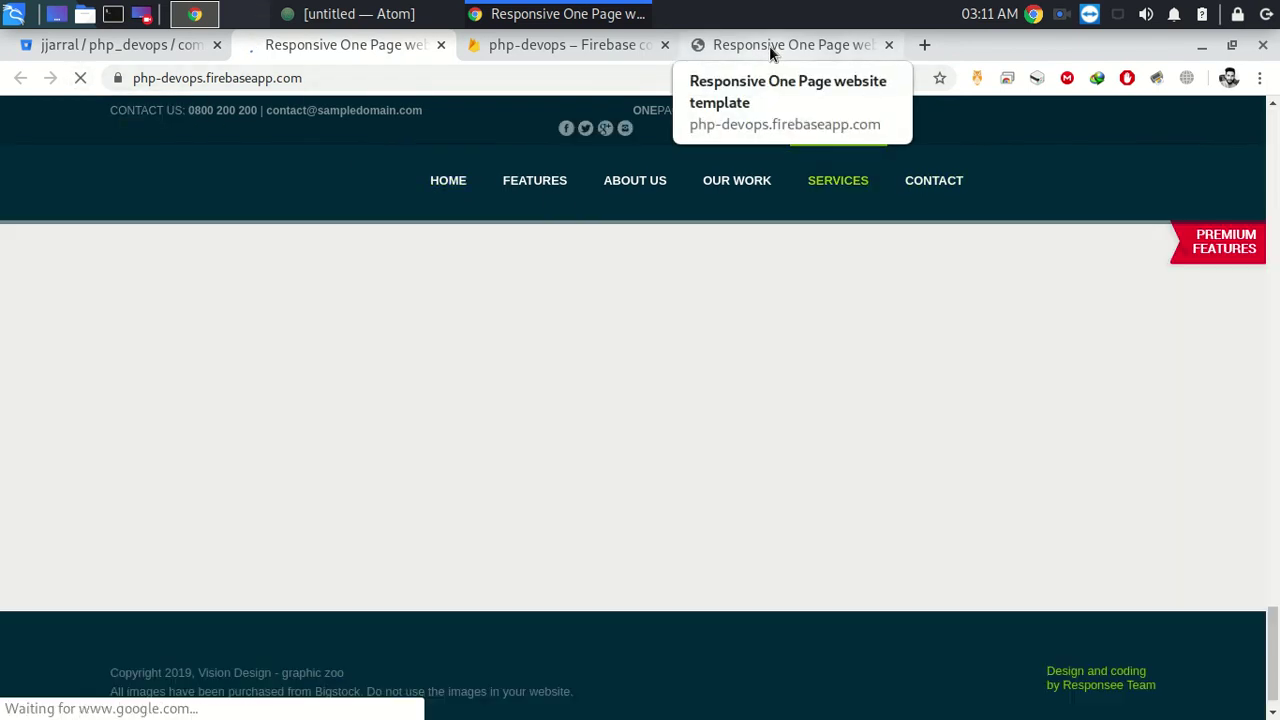
left_click(769, 45)
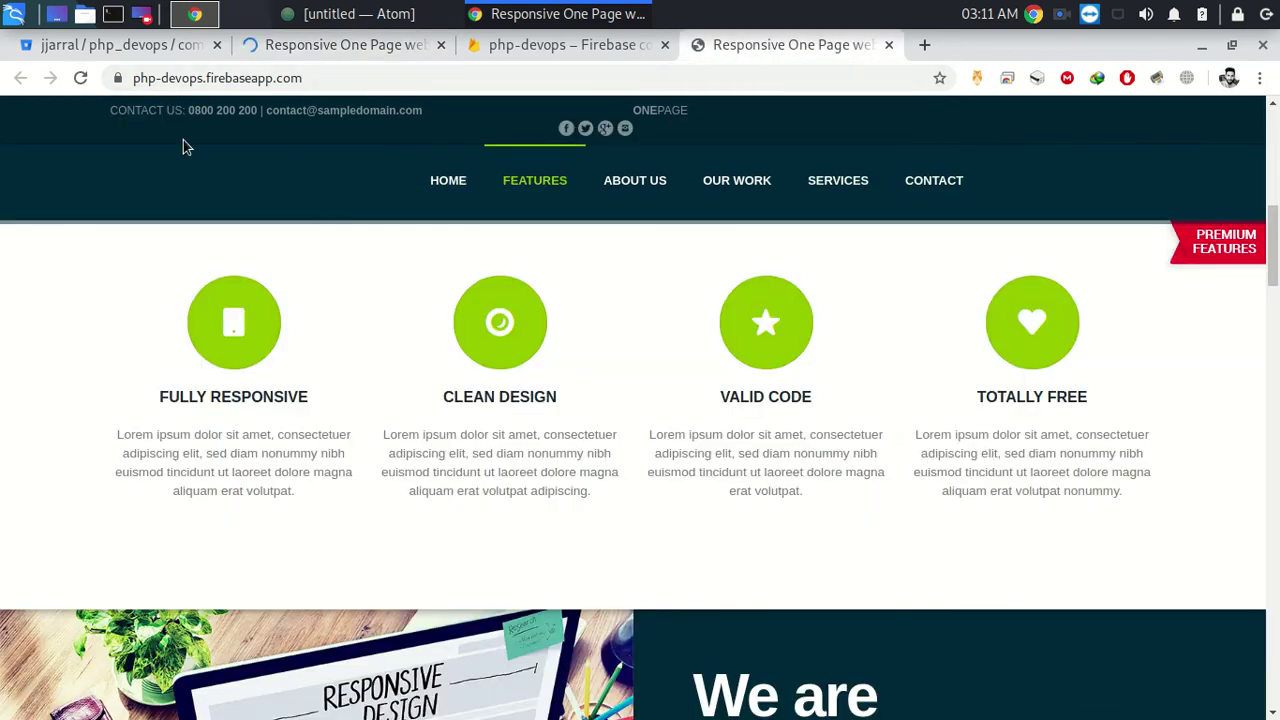
left_click(81, 78)
left_click(327, 45)
Look through both reloaded pages of the deployed site to check whether the Contact section is gone.
scroll(569, 457, "up", 10)
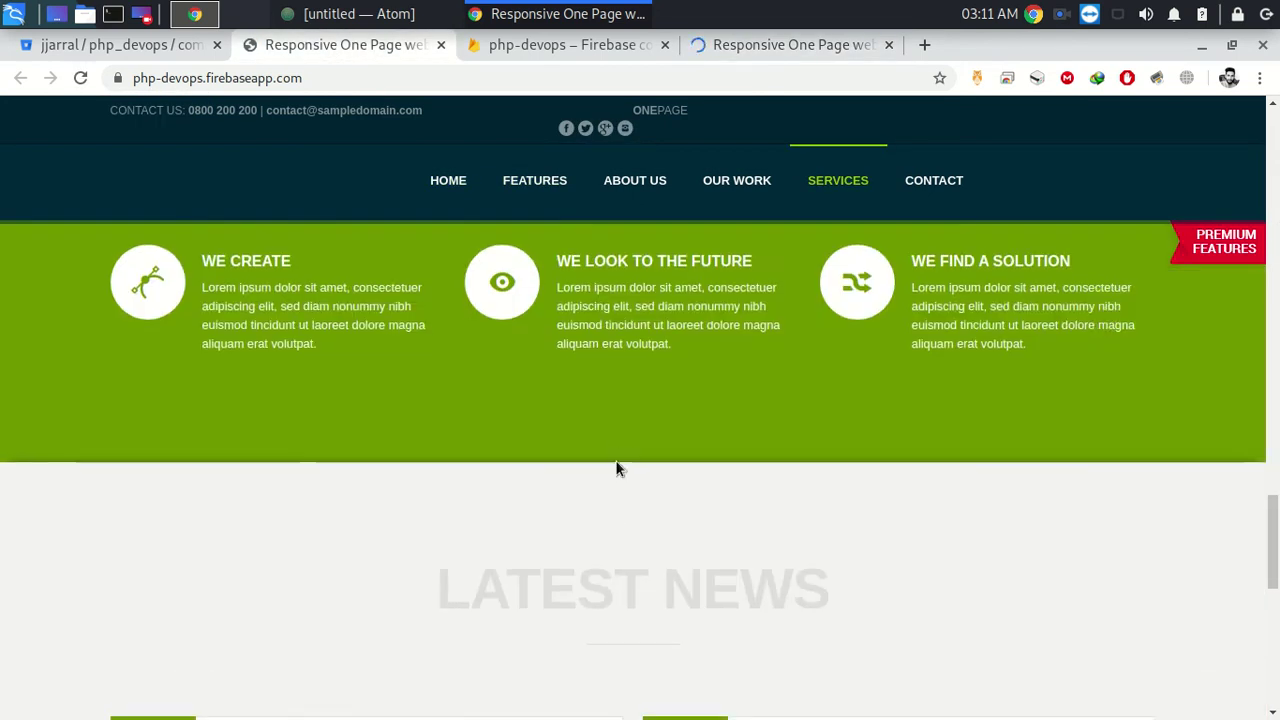
scroll(617, 467, "down", 2)
scroll(617, 467, "down", 4)
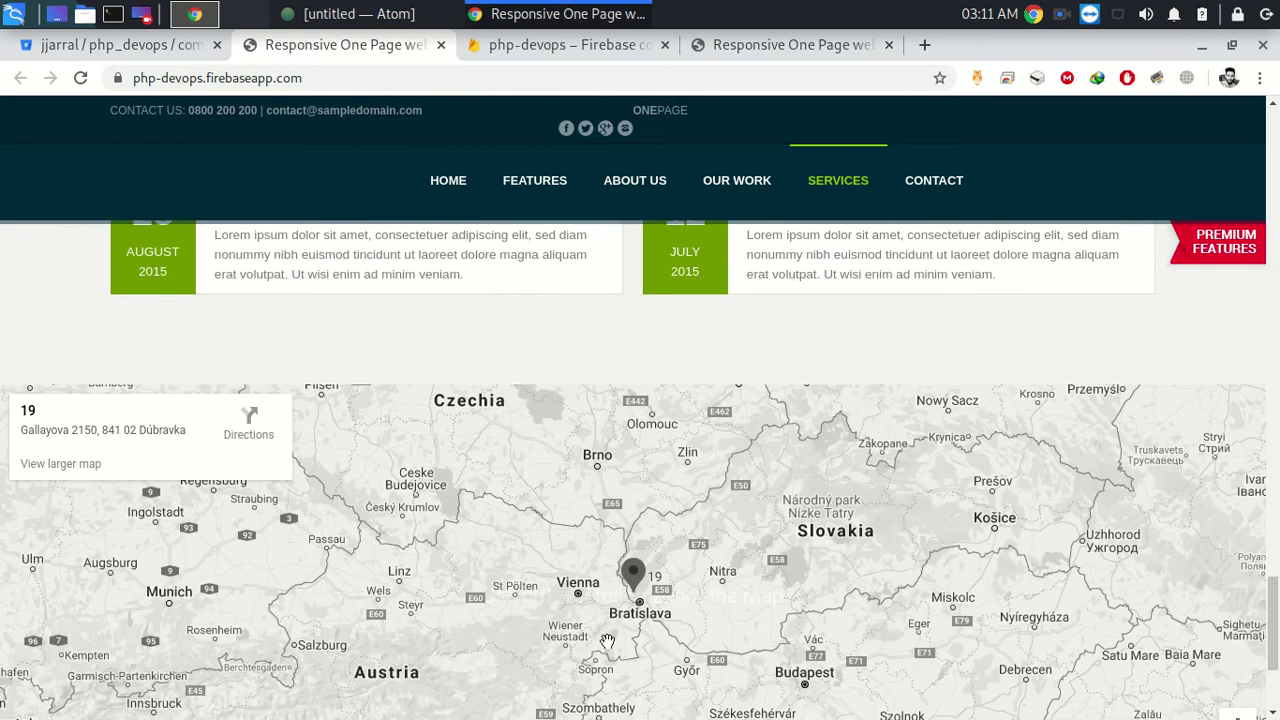
scroll(644, 426, "up", 6)
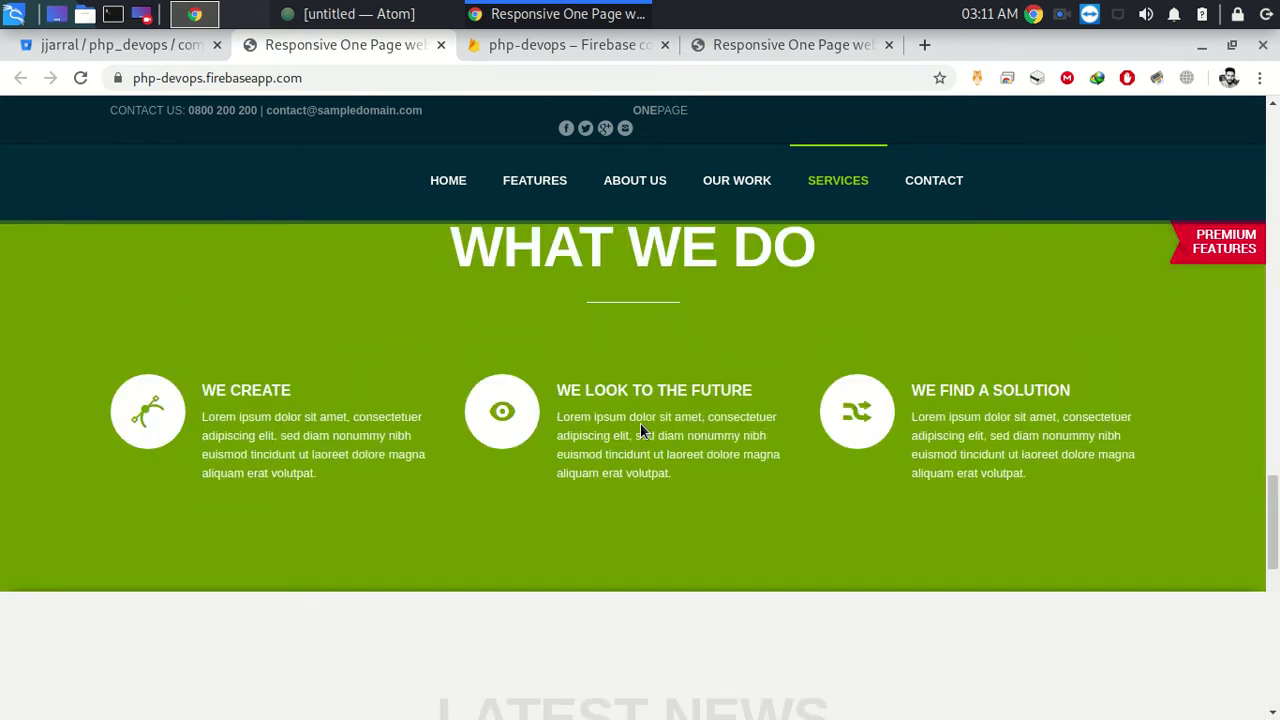
scroll(644, 430, "up", 10)
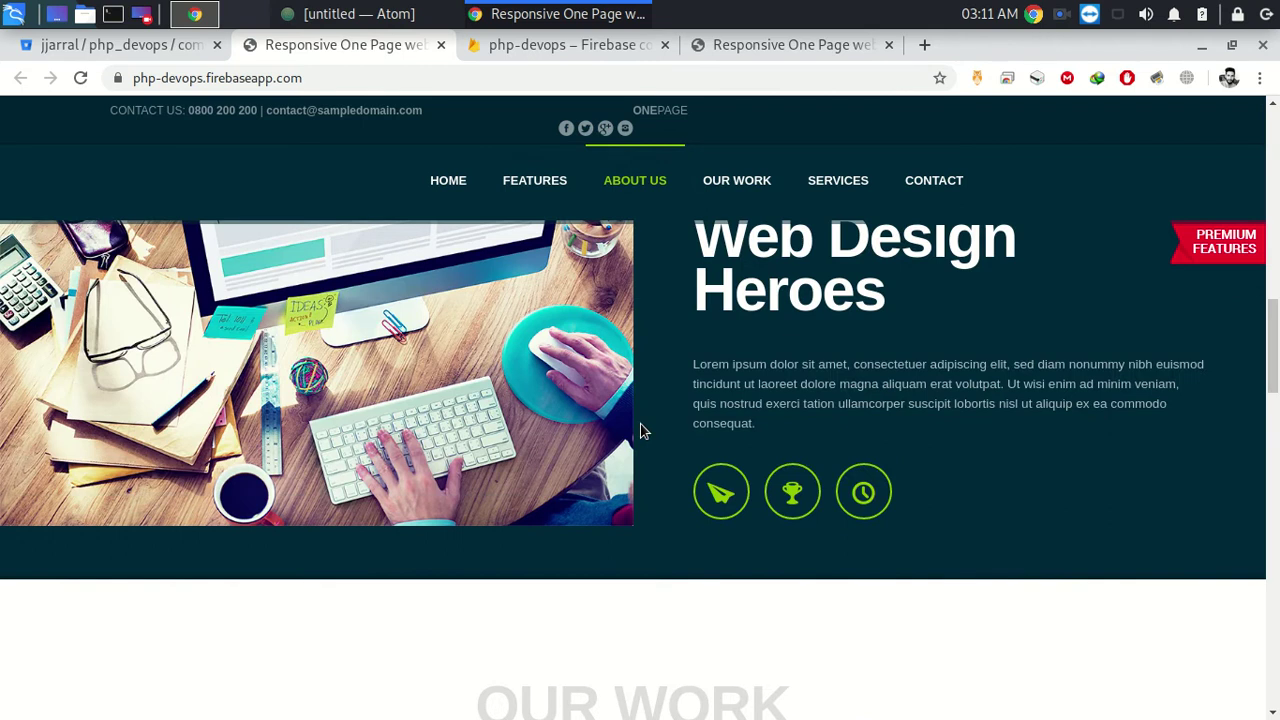
left_click(764, 46)
scroll(666, 444, "up", 4)
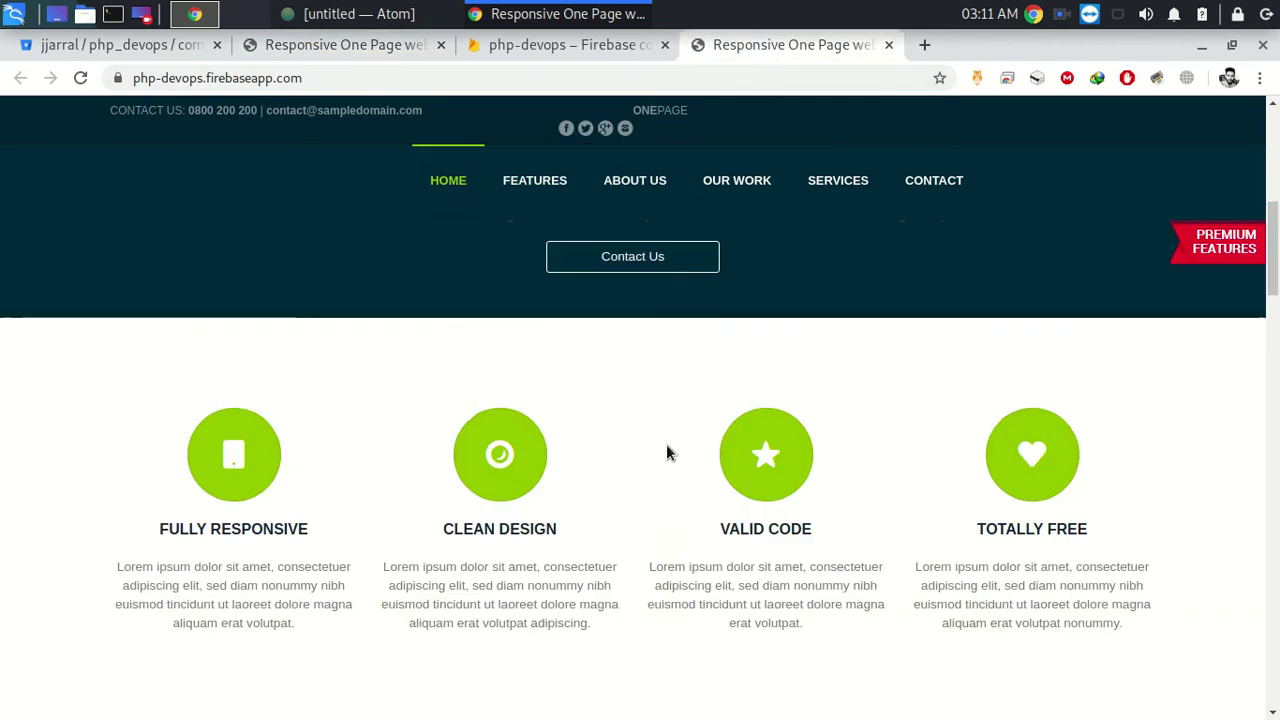
scroll(669, 448, "down", 1)
scroll(671, 438, "down", 3)
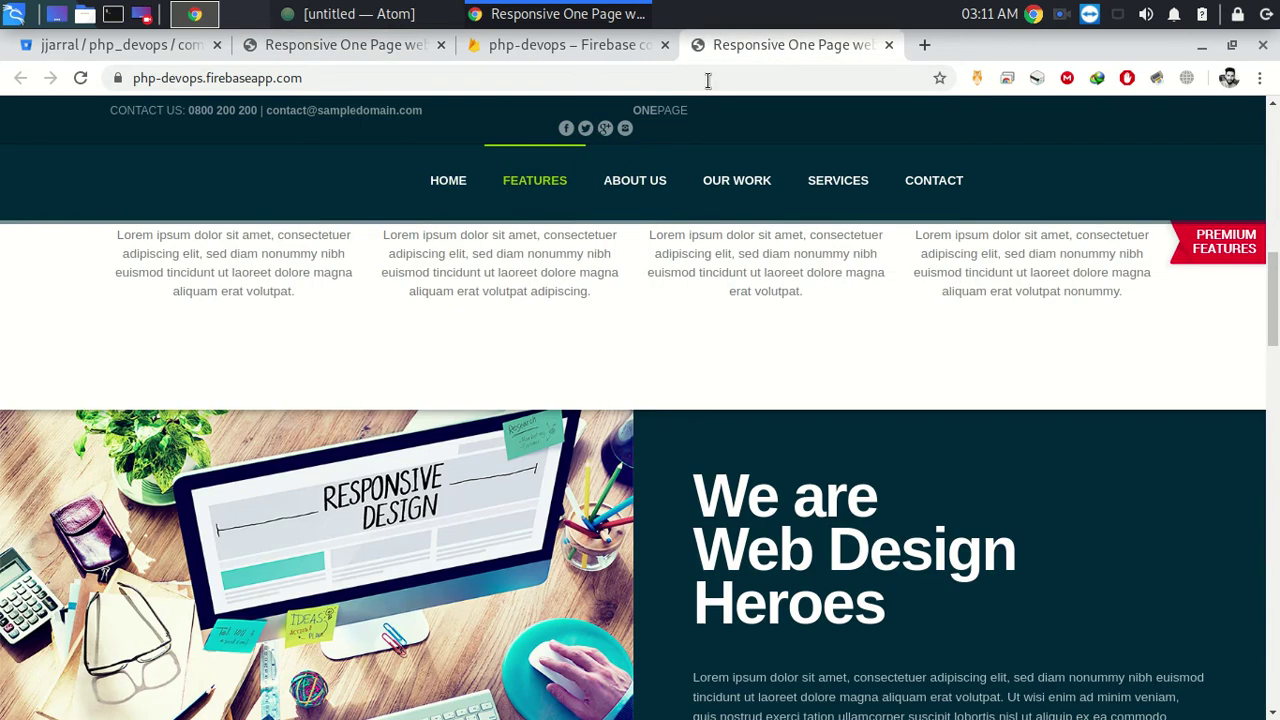
Close both deployed-site pages and open php-devops.firebaseapp.com afresh from the Firebase Hosting domains.
left_click(888, 45)
left_click(440, 45)
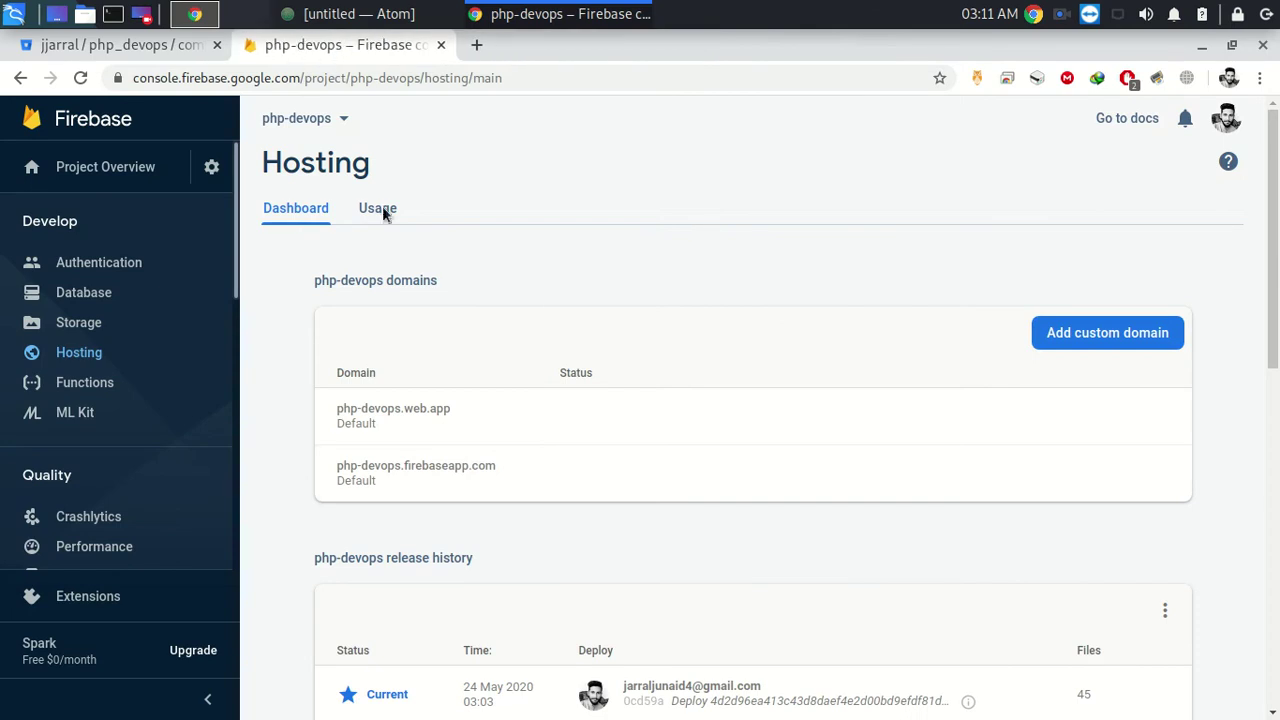
left_click(420, 466)
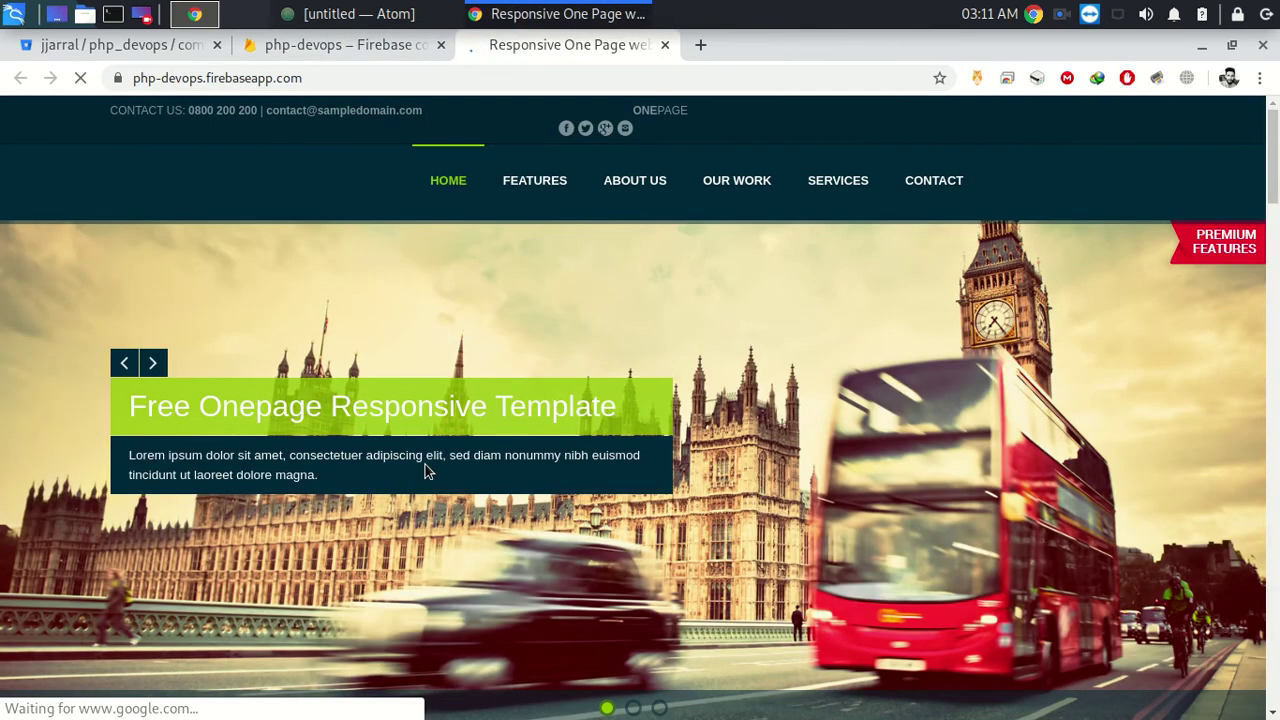
Follow the site's Contact link, inspect the sections above the map, and close the site page.
left_click(922, 192)
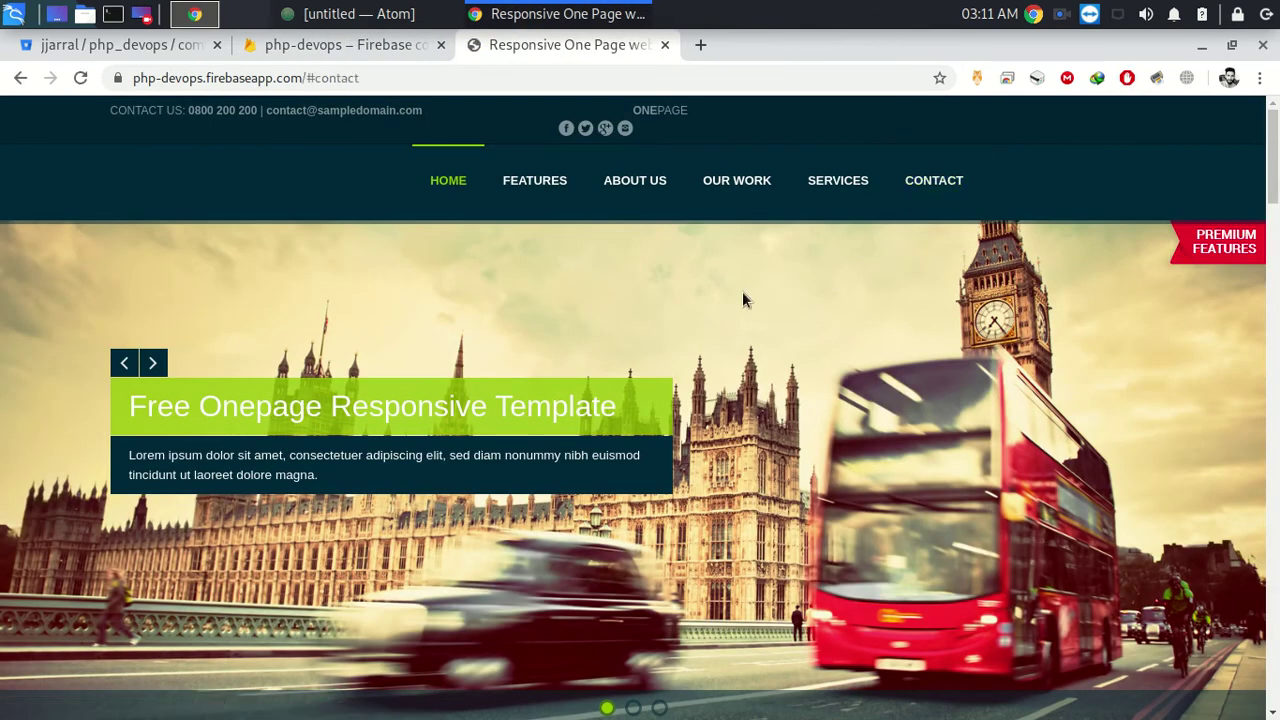
left_click(930, 190)
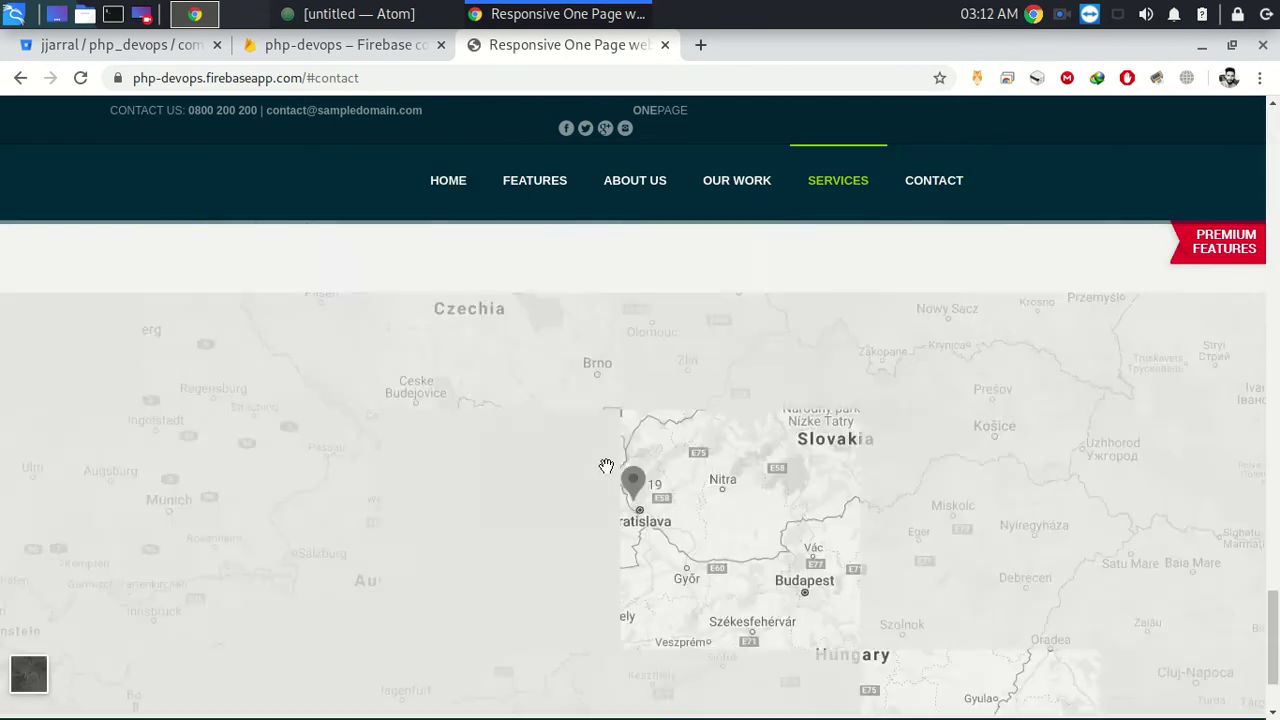
scroll(606, 466, "up", 3)
scroll(705, 449, "up", 3)
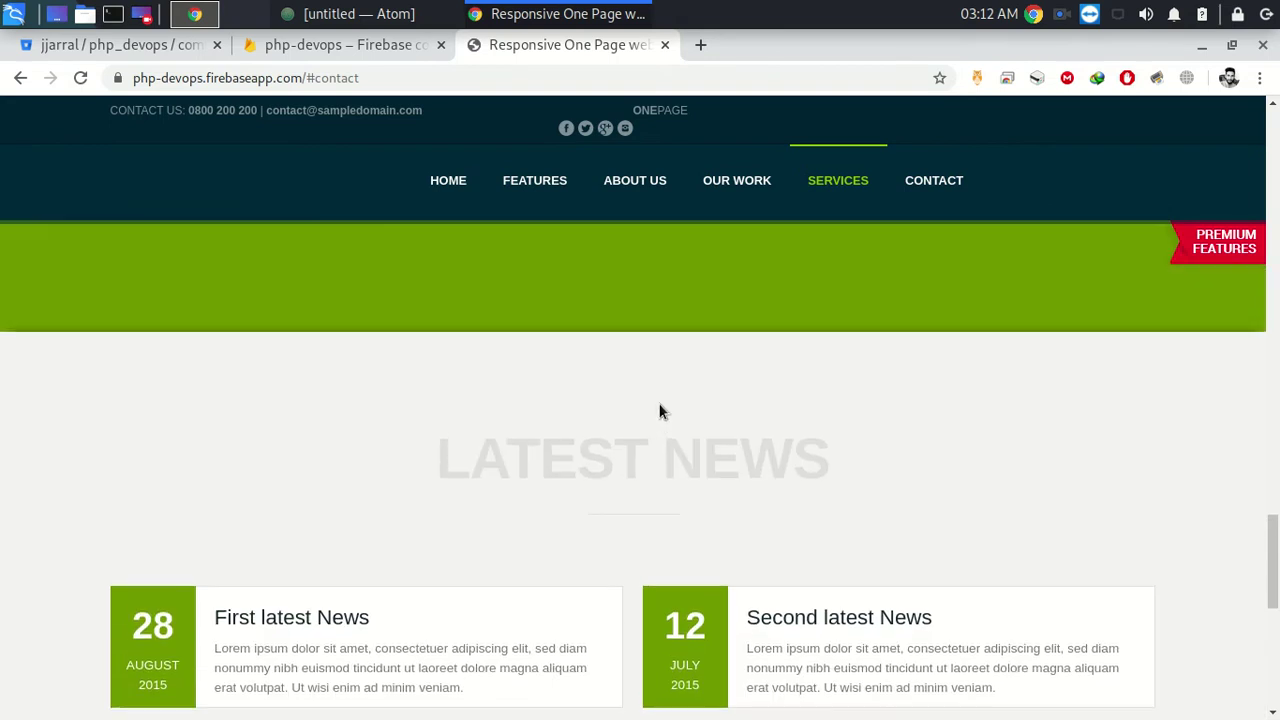
scroll(551, 426, "up", 3)
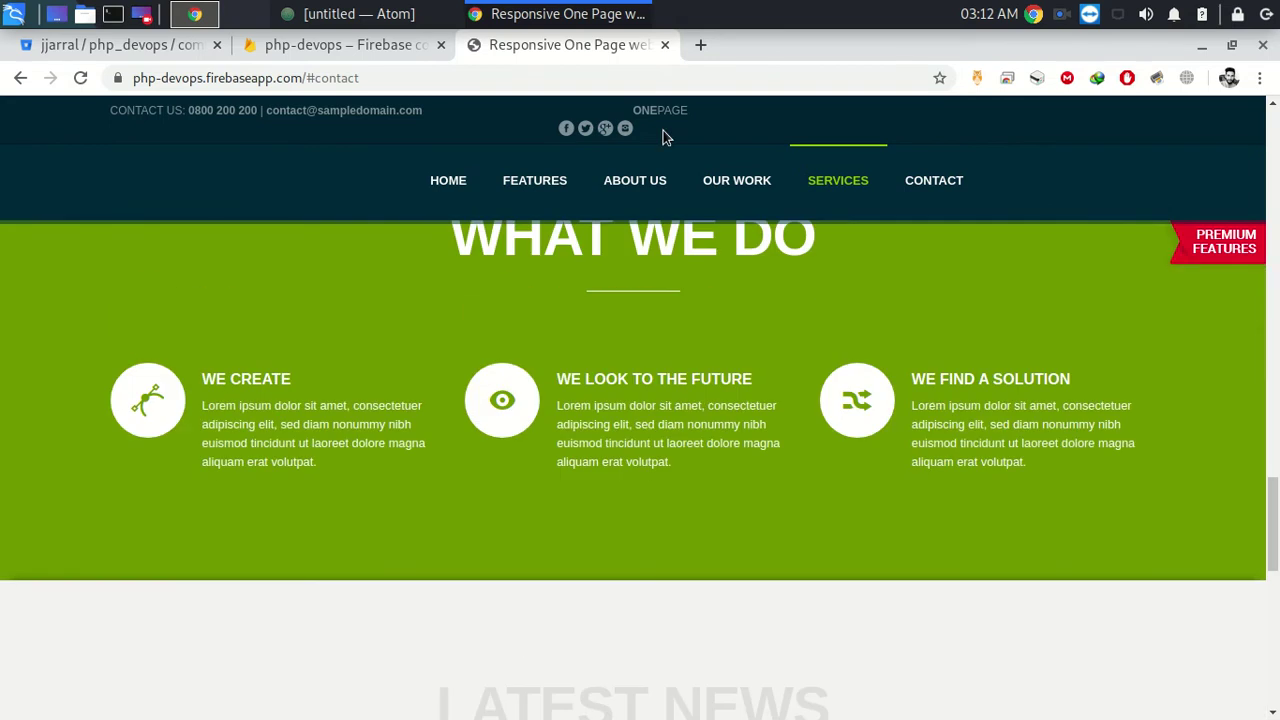
left_click(664, 45)
Return to Bitbucket and open public/index.html from the master branch source for editing.
left_click(125, 45)
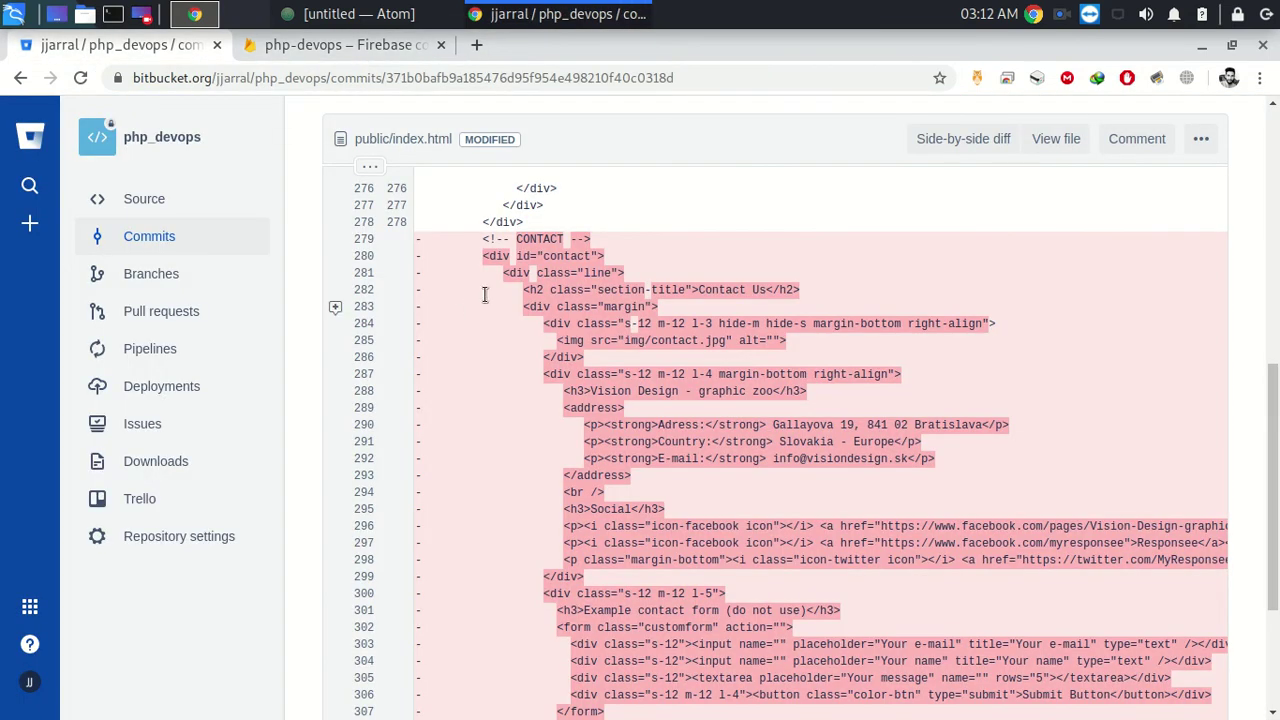
scroll(727, 340, "up", 6)
left_click(178, 231)
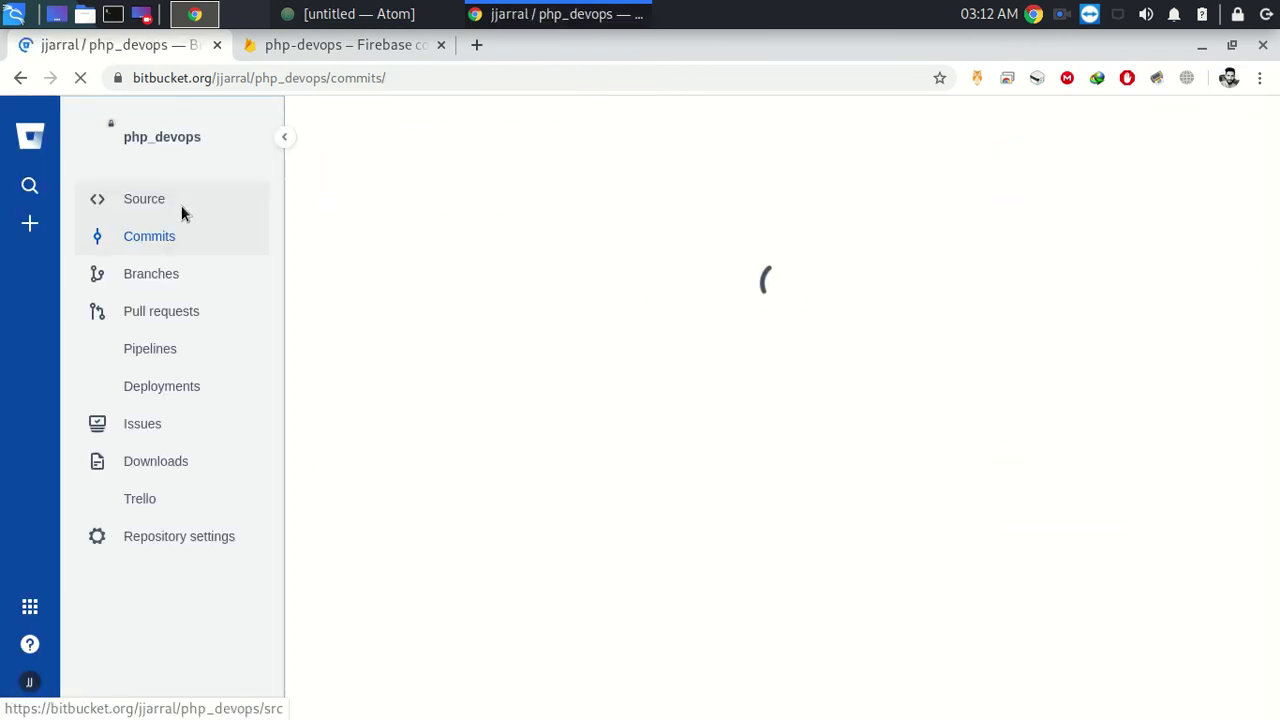
left_click(181, 205)
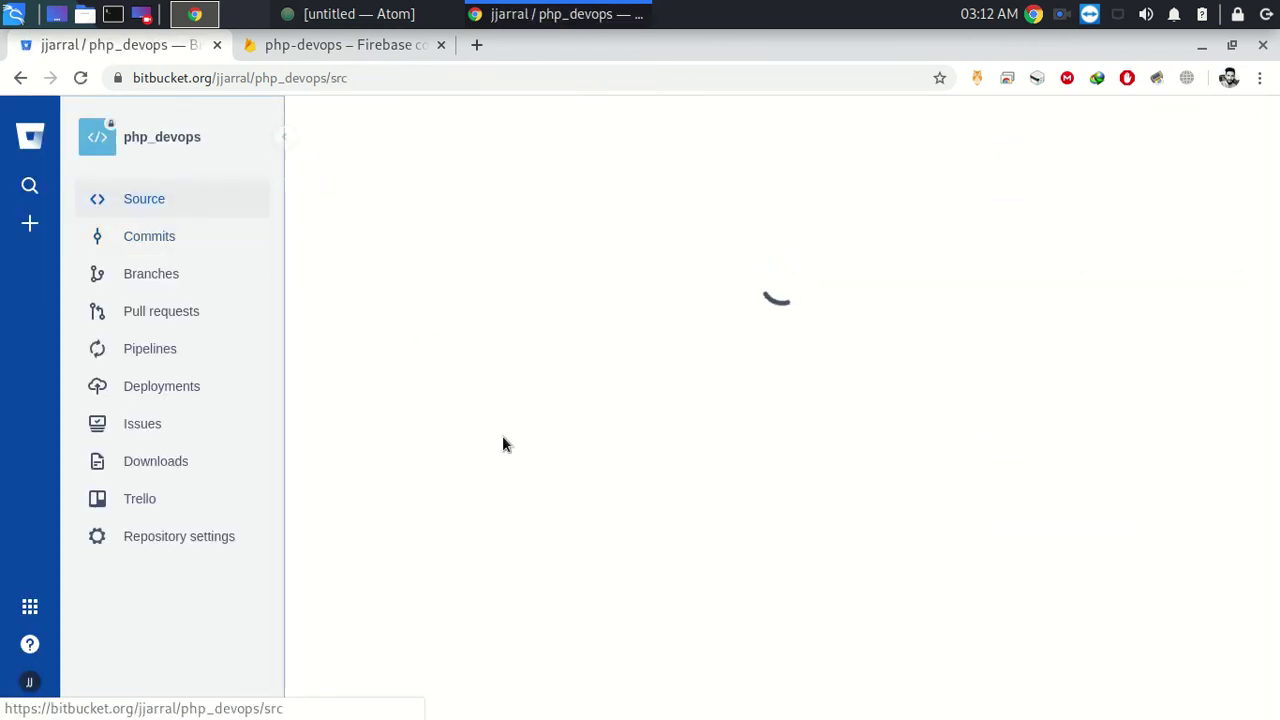
scroll(497, 439, "down", 3)
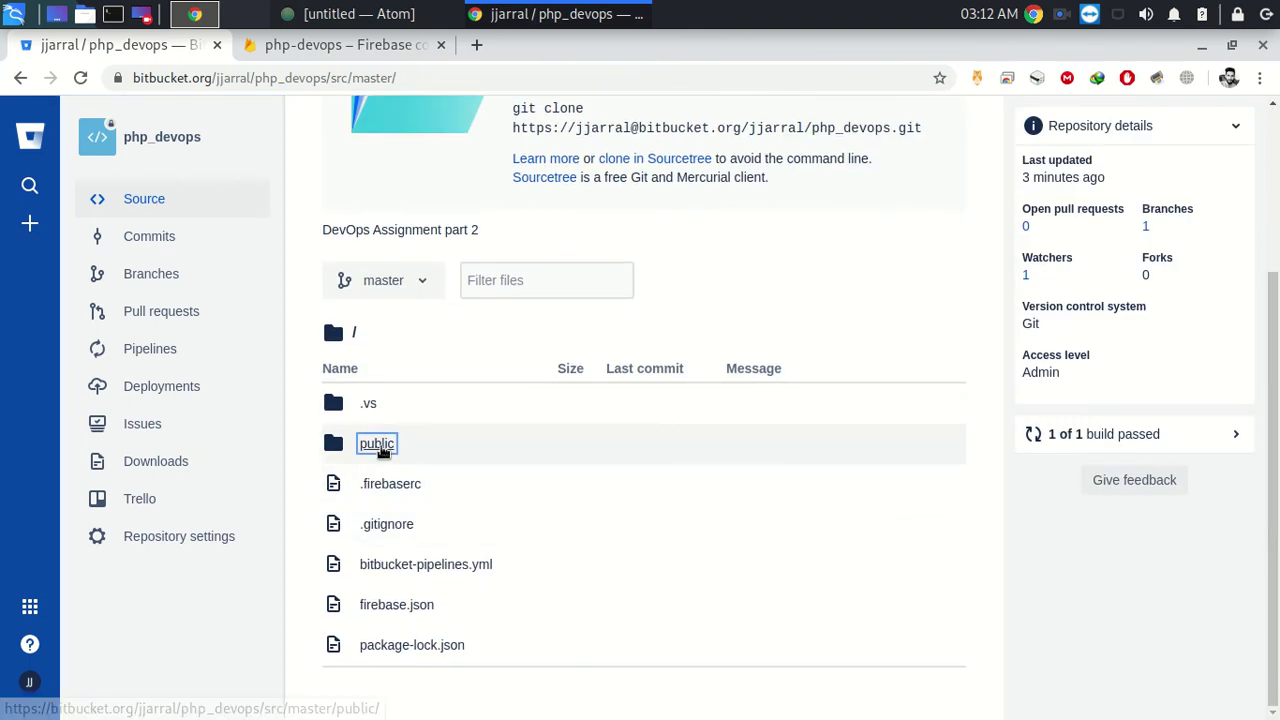
left_click(371, 443)
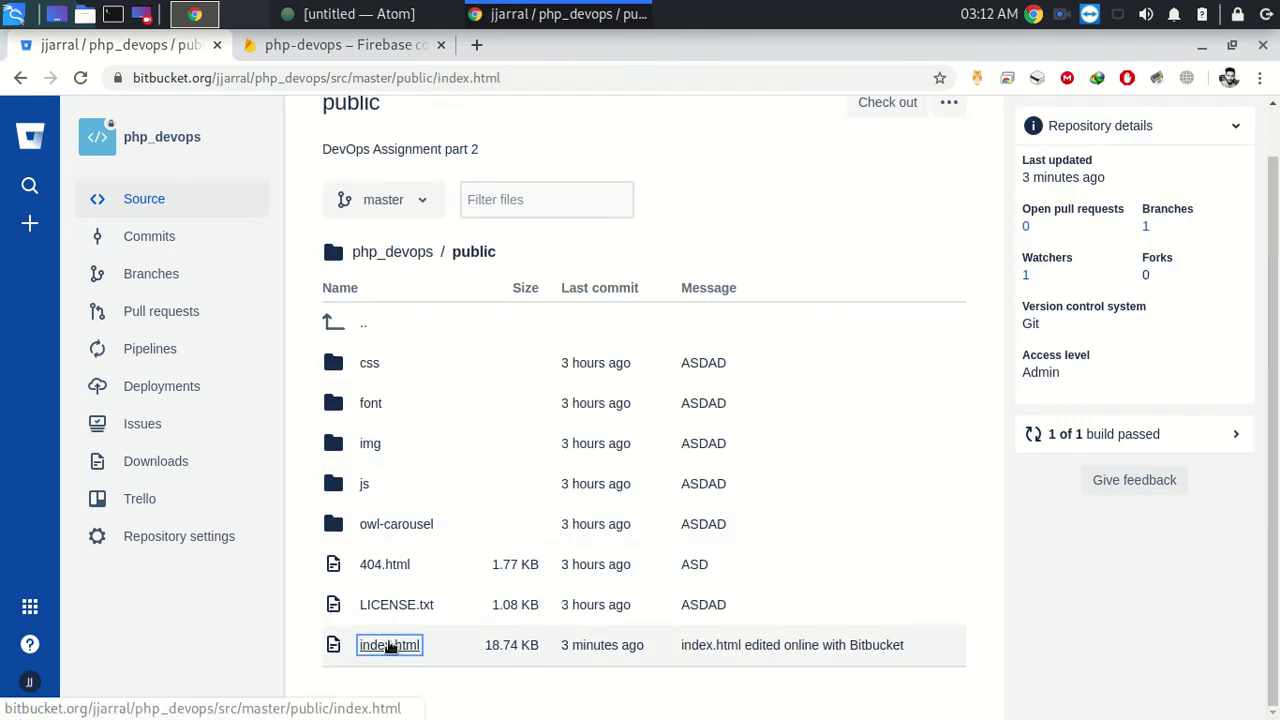
left_click(385, 646)
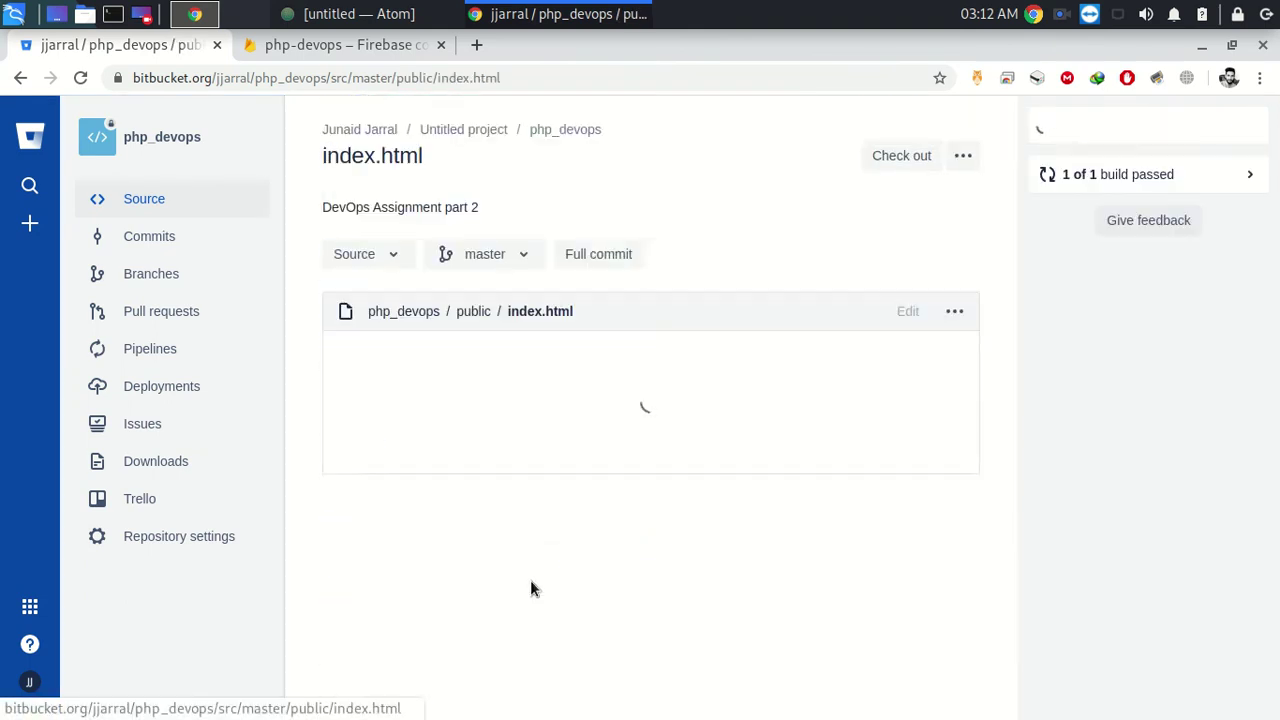
left_click(907, 310)
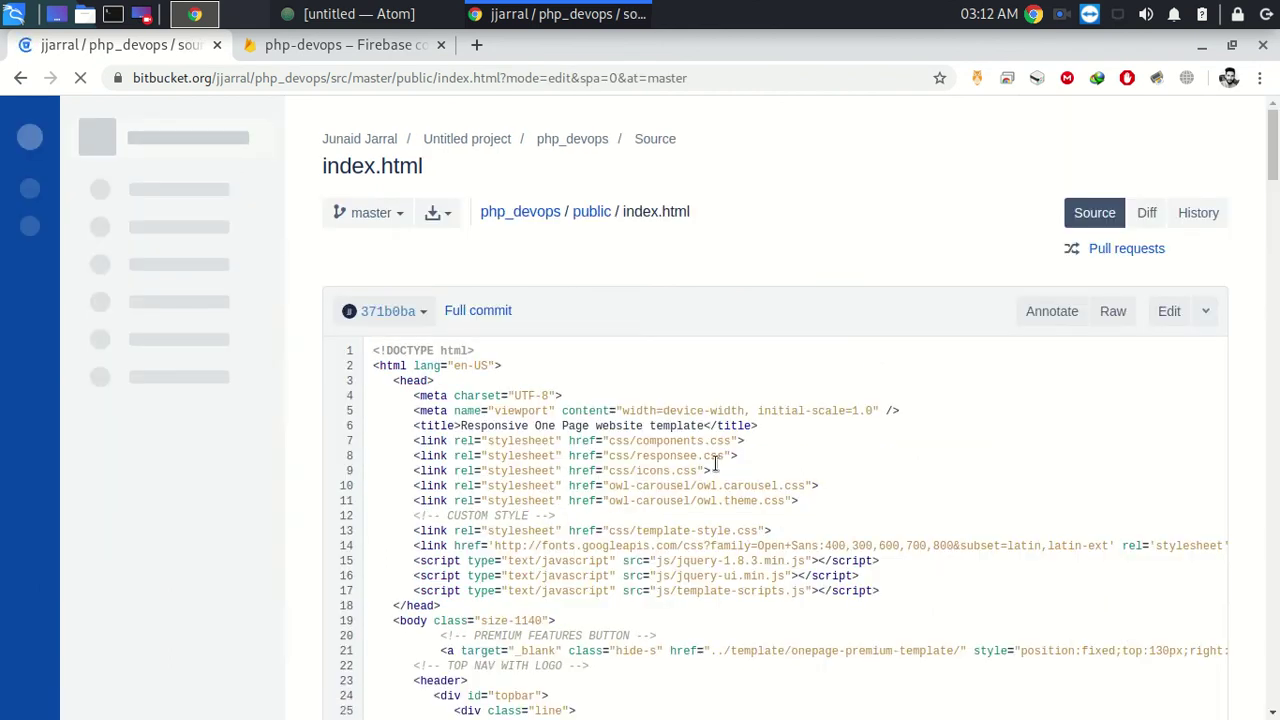
Replace index.html's "paste it again here" comment above the map block with the Contact section from Atom's untitled file, closing Atom without saving.
scroll(609, 455, "down", 3)
scroll(609, 455, "down", 15)
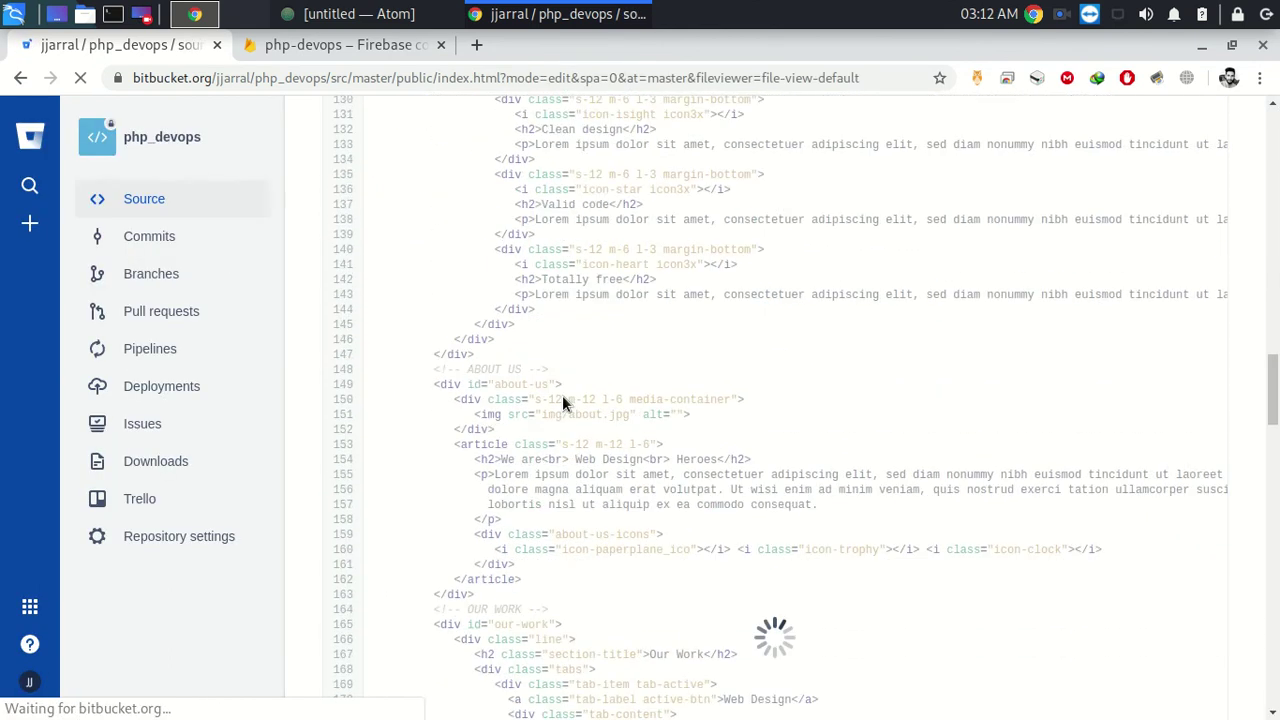
scroll(561, 397, "down", 15)
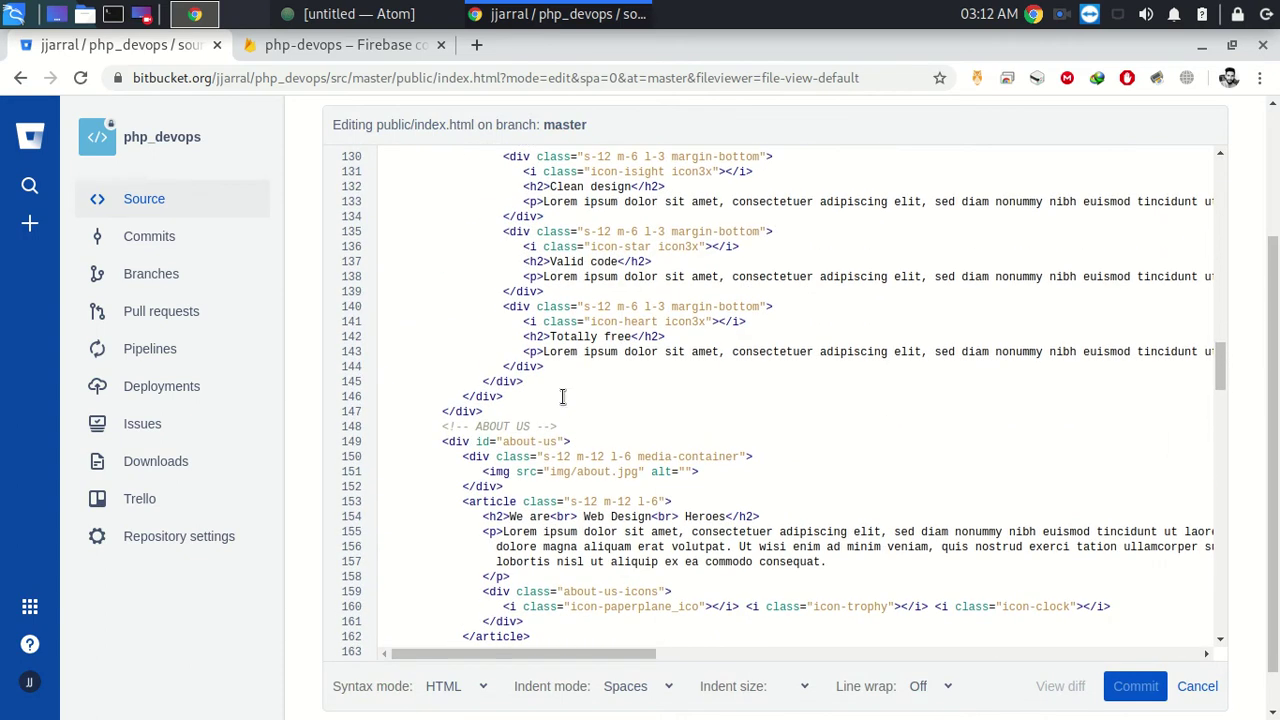
left_click(287, 137)
scroll(519, 400, "down", 4)
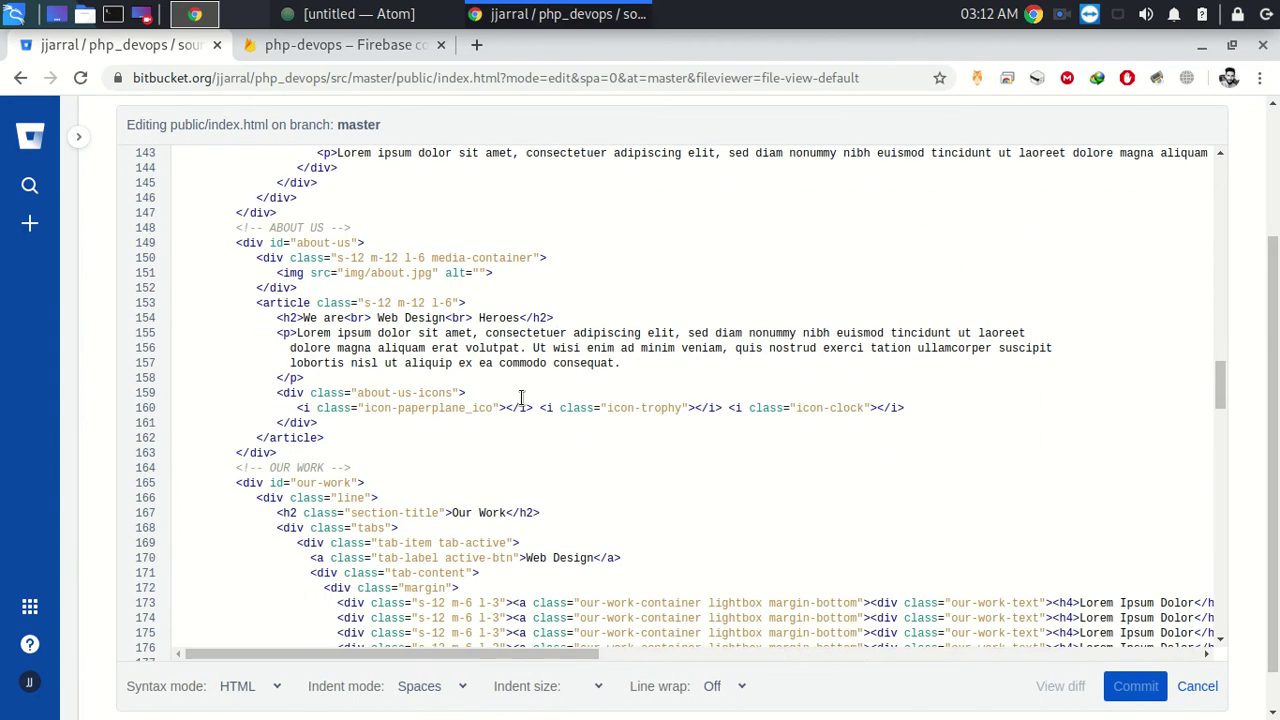
scroll(517, 393, "down", 7)
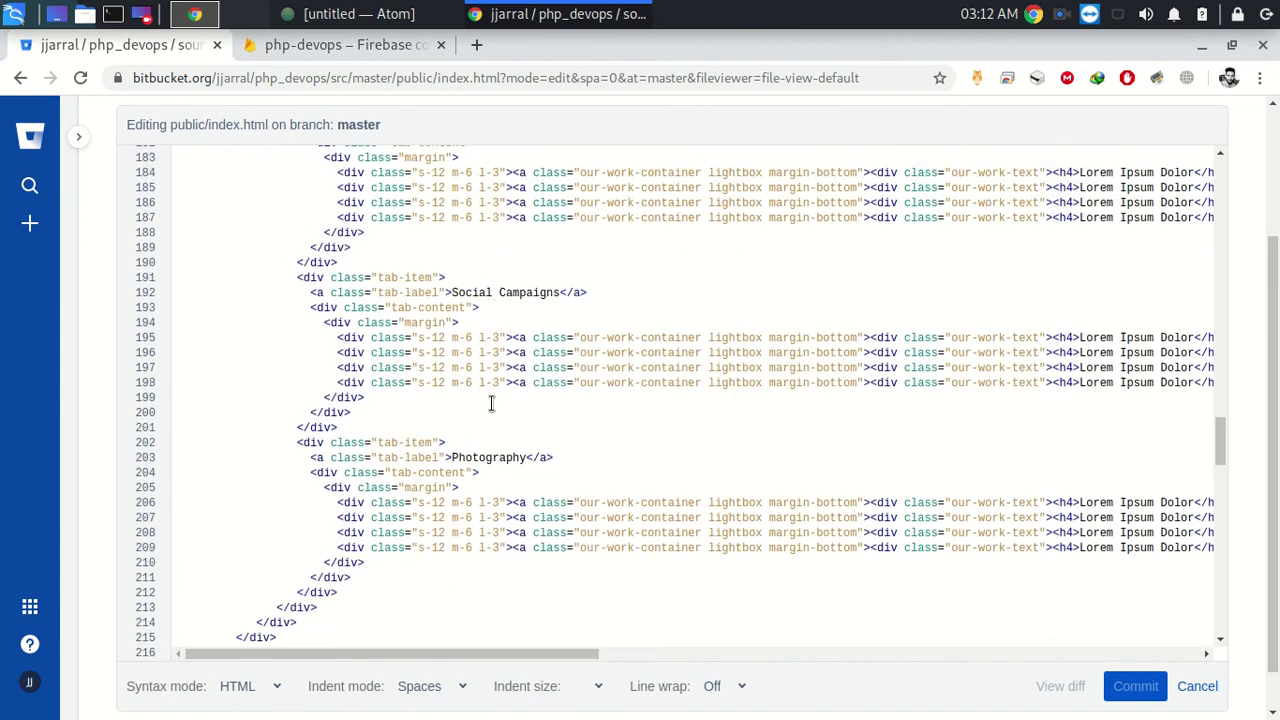
scroll(357, 393, "down", 9)
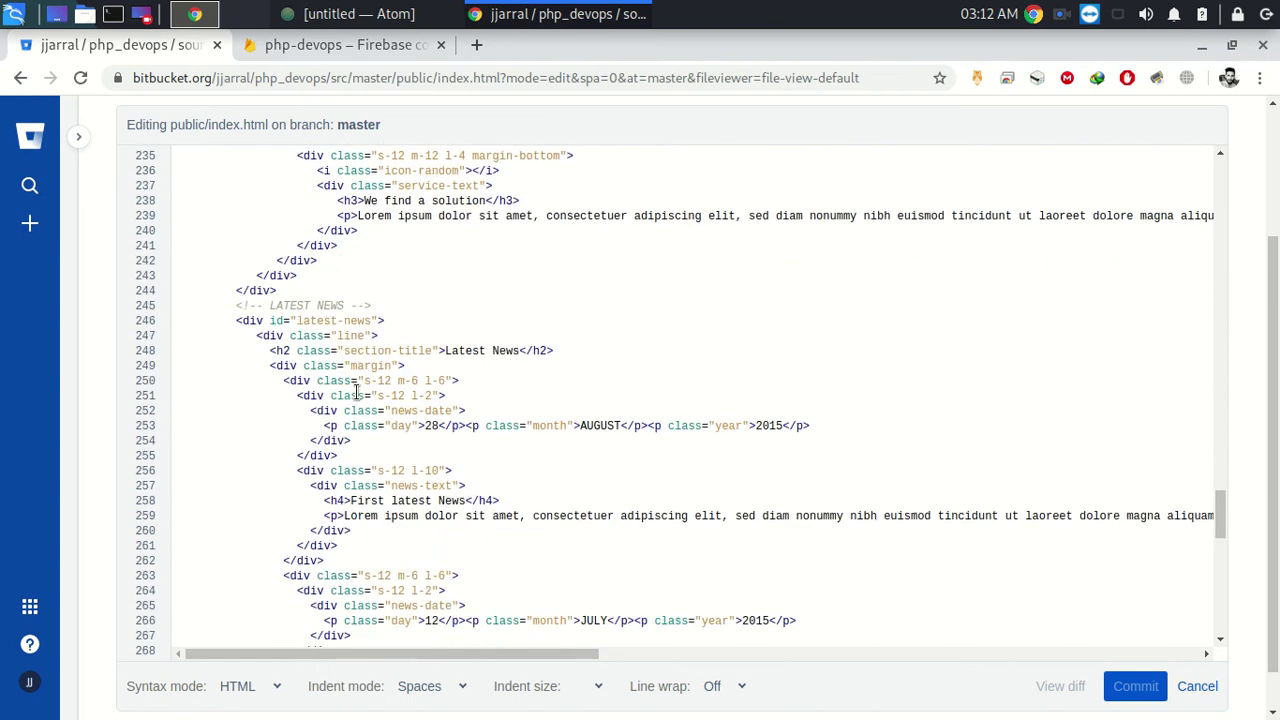
scroll(357, 393, "down", 1)
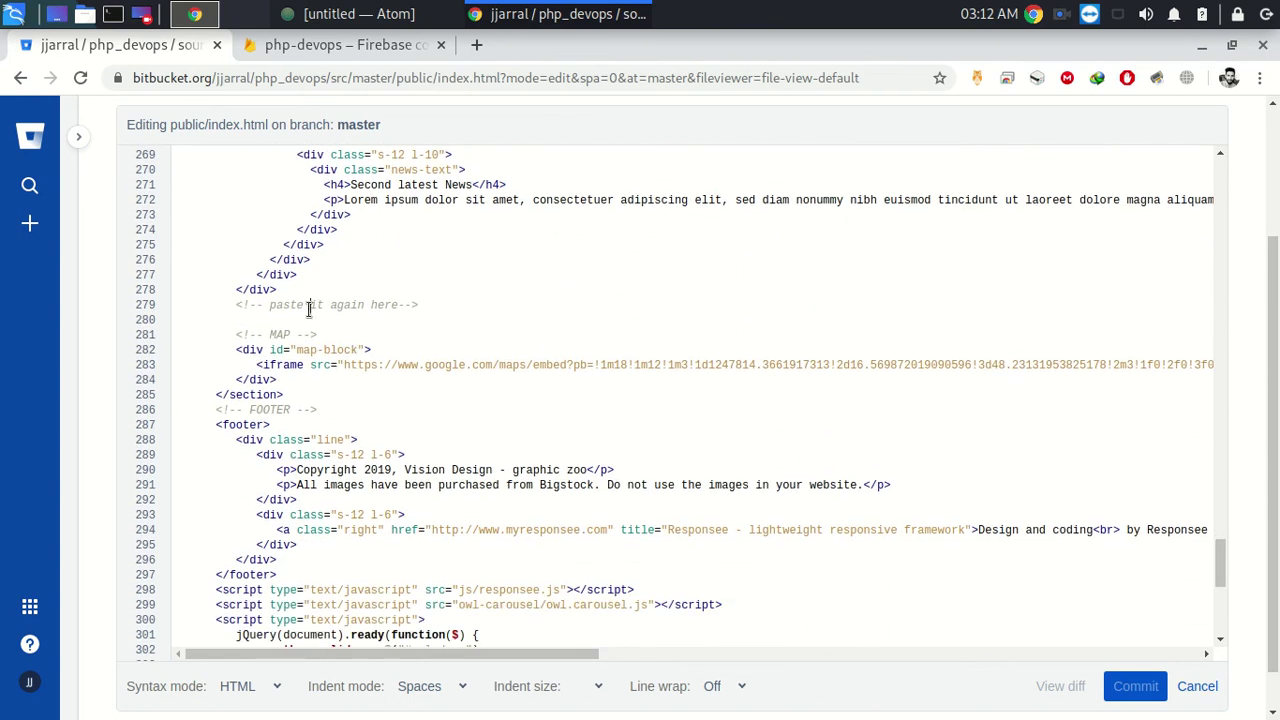
left_click_drag(432, 306, 236, 306)
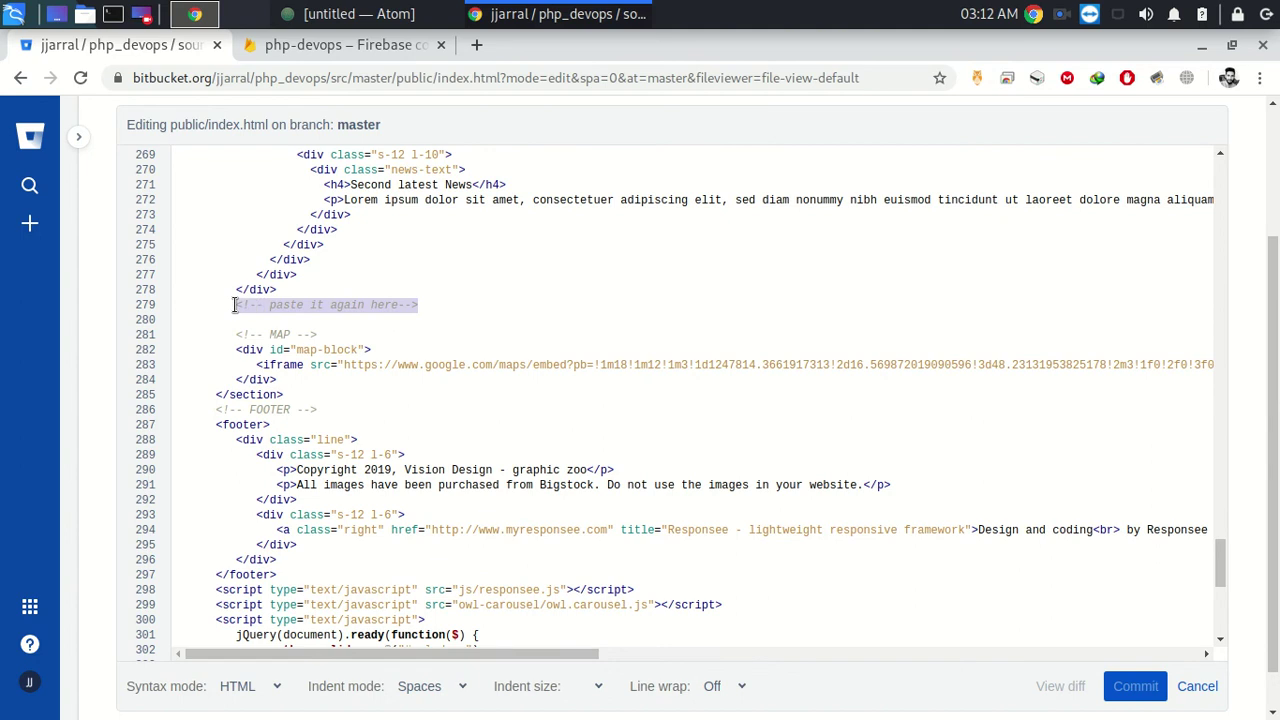
left_click(368, 14)
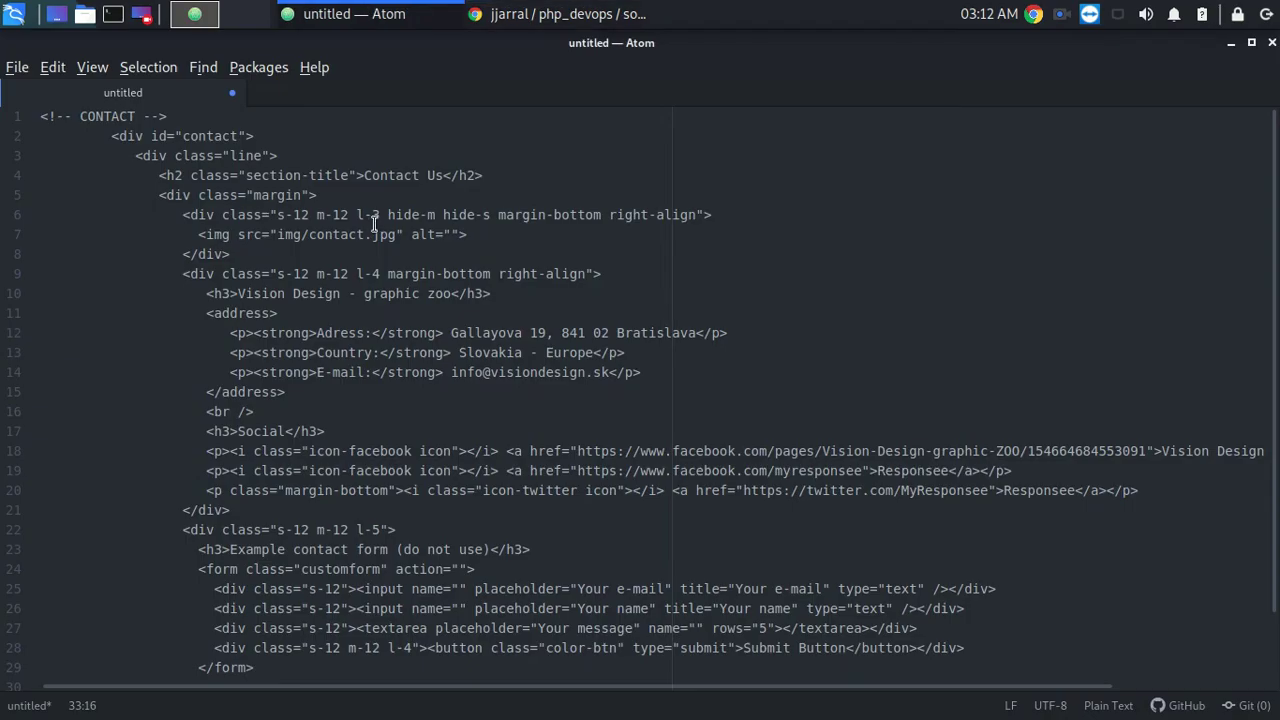
key("ctrl+a")
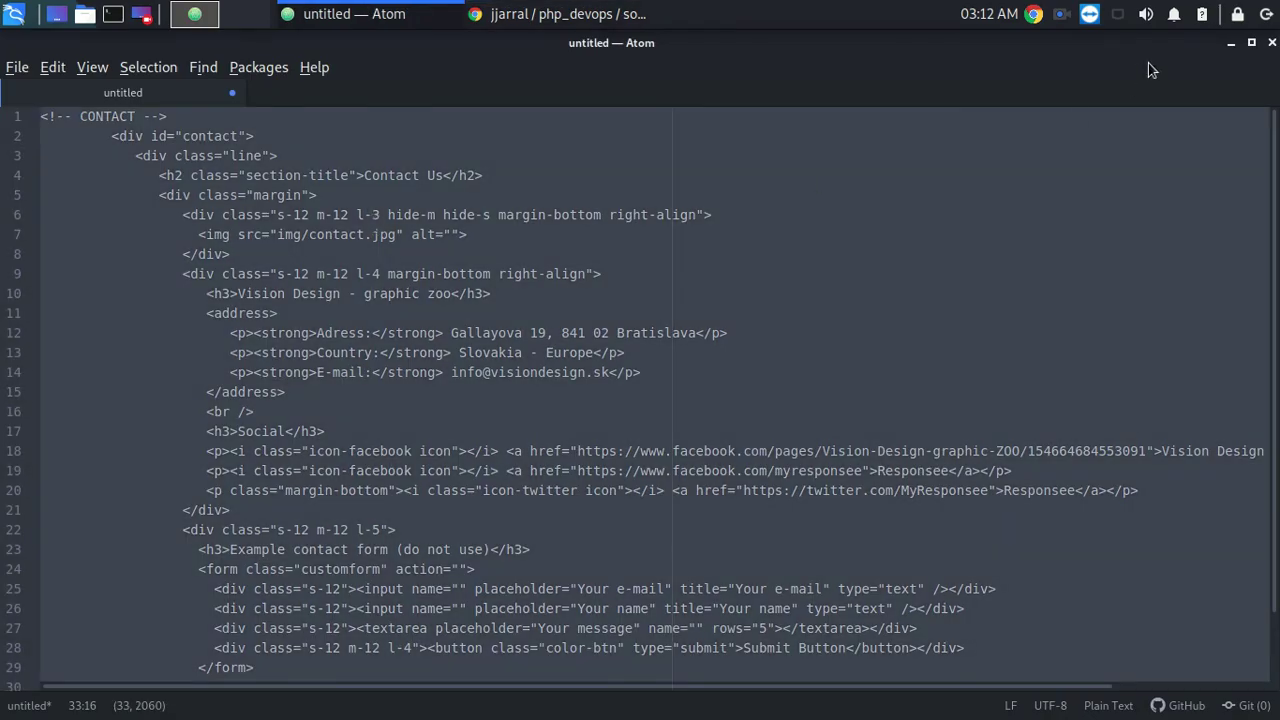
left_click(1271, 44)
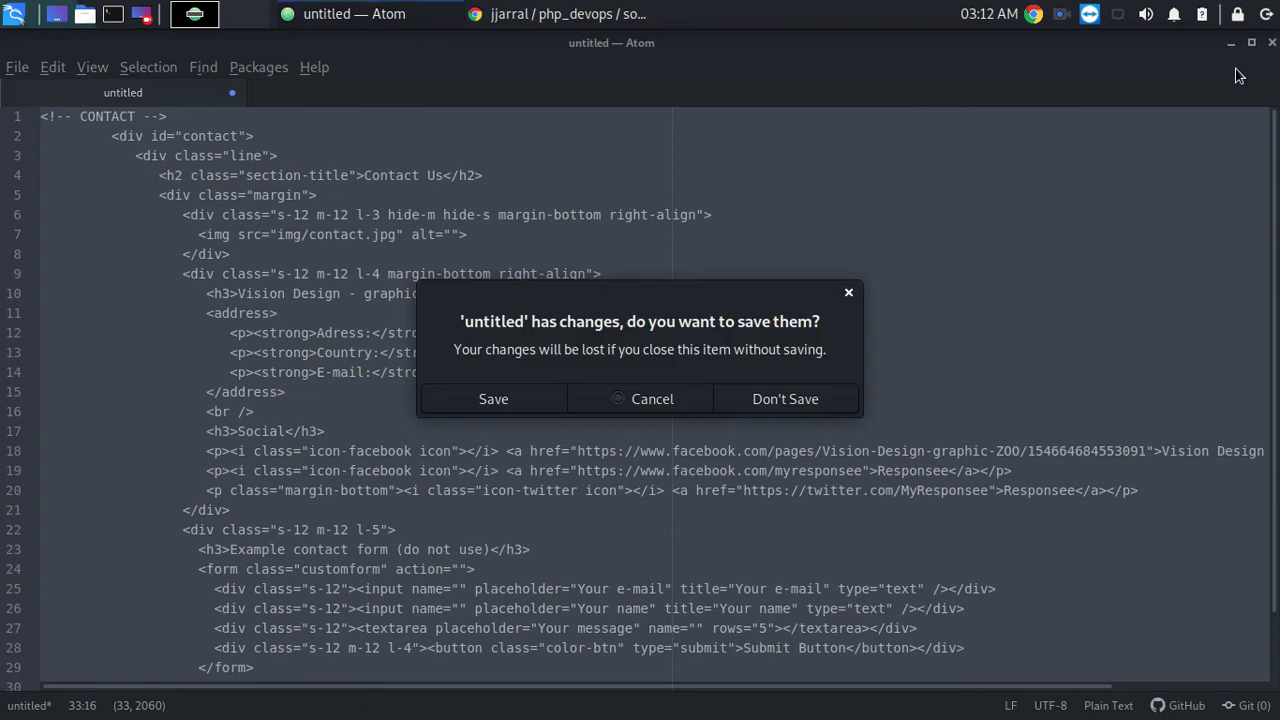
left_click(783, 398)
key("ctrl+v")
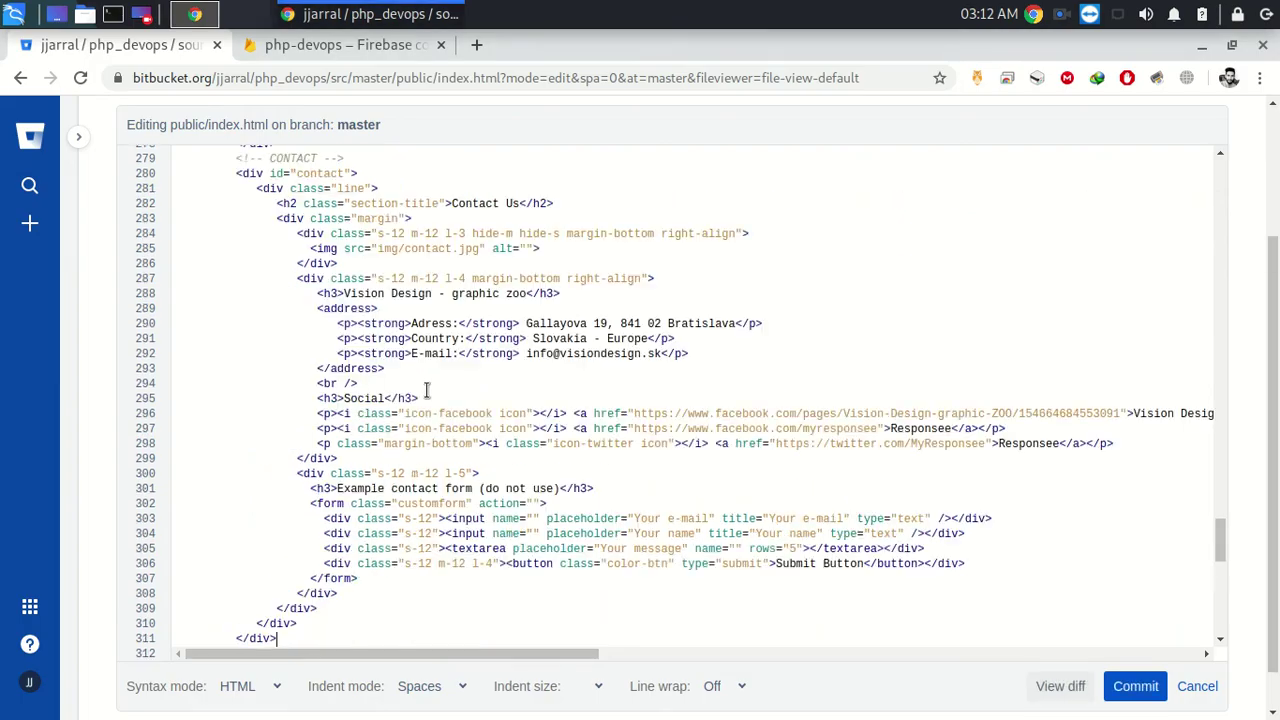
Review the pasted Contact section and commit index.html with the message "index.html edited online with Bitbucket".
scroll(420, 390, "up", 7)
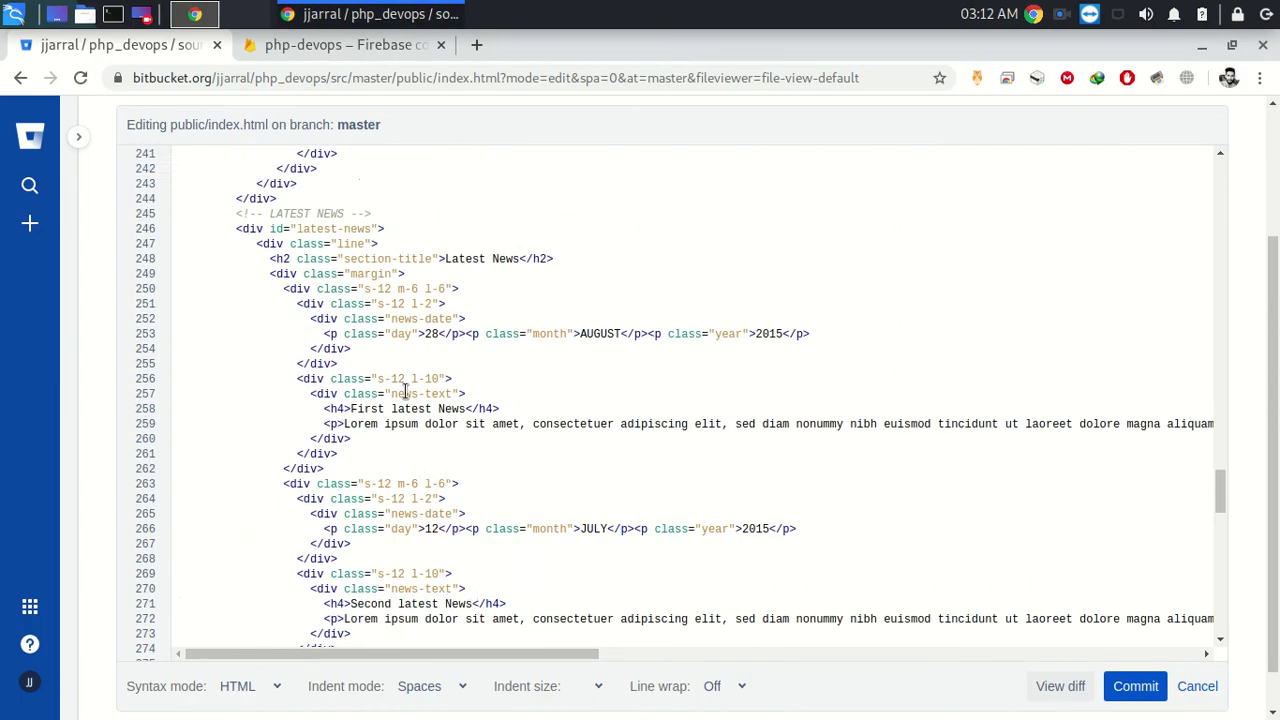
scroll(896, 436, "down", 6)
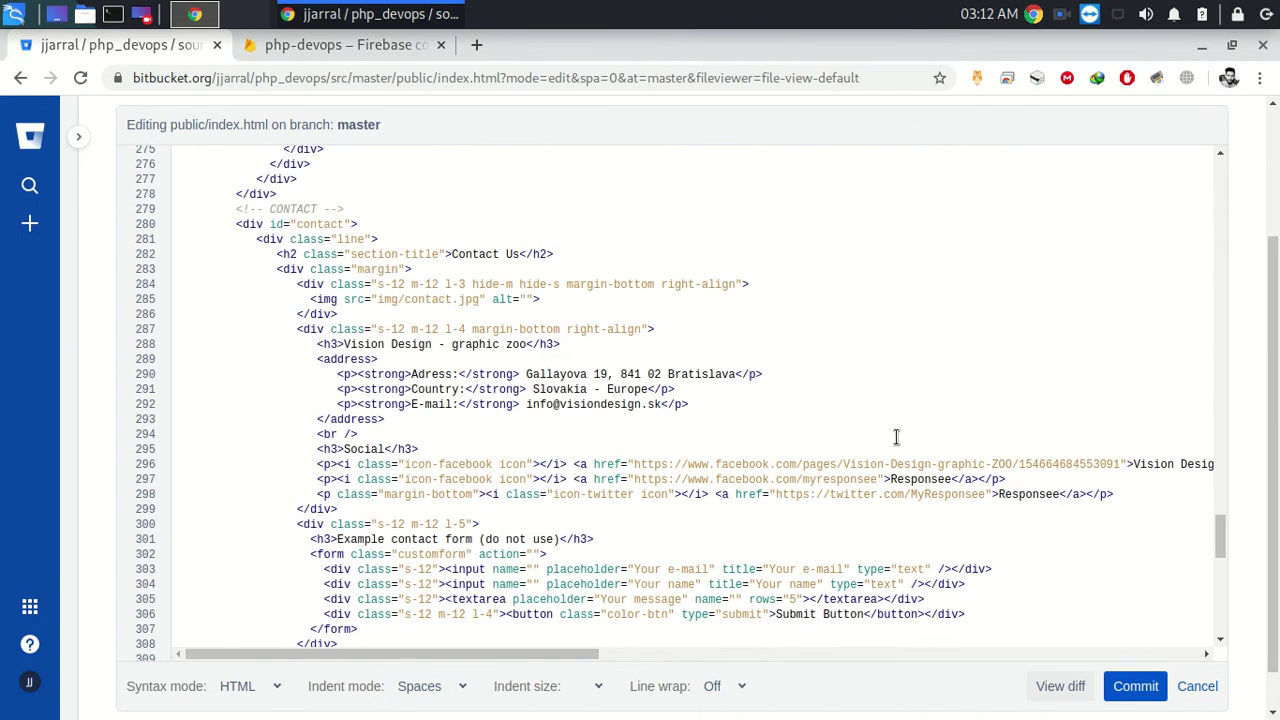
key("shift+Up")
key("shift+Up")
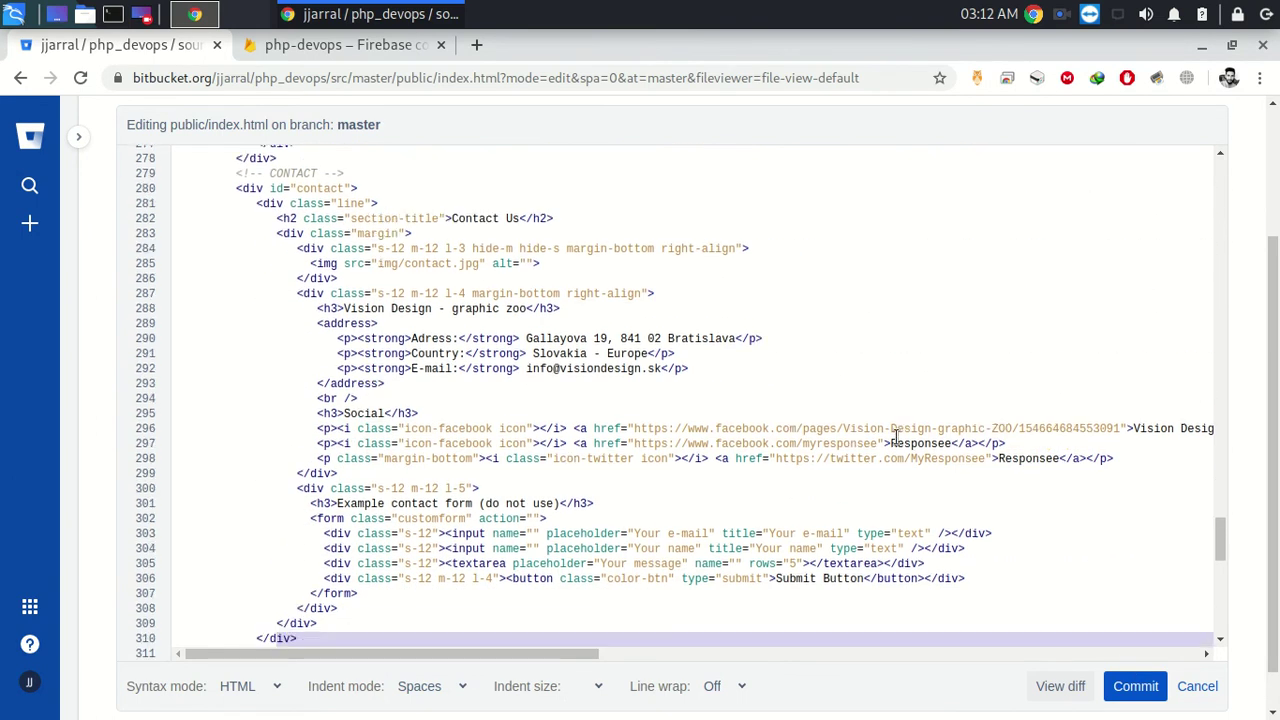
scroll(896, 436, "down", 3)
left_click(484, 330)
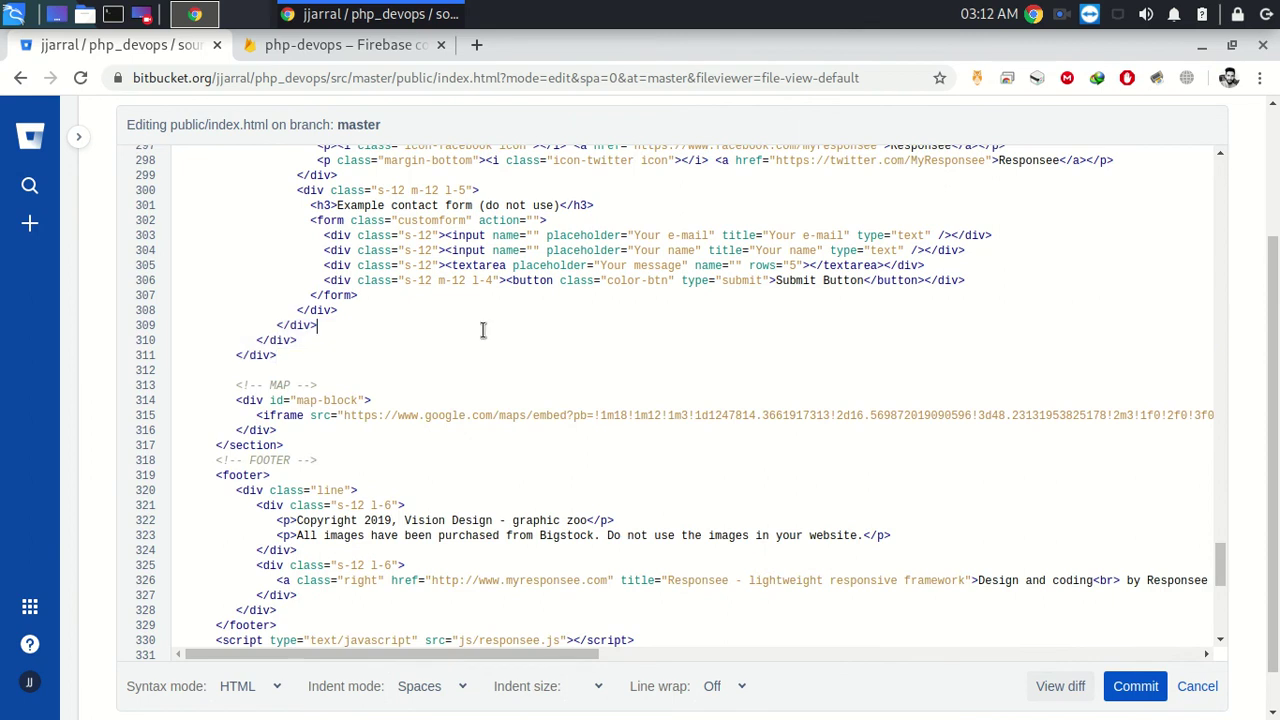
scroll(420, 320, "up", 5)
left_click(284, 318)
double_click(337, 320)
left_click(490, 355)
left_click(1137, 686)
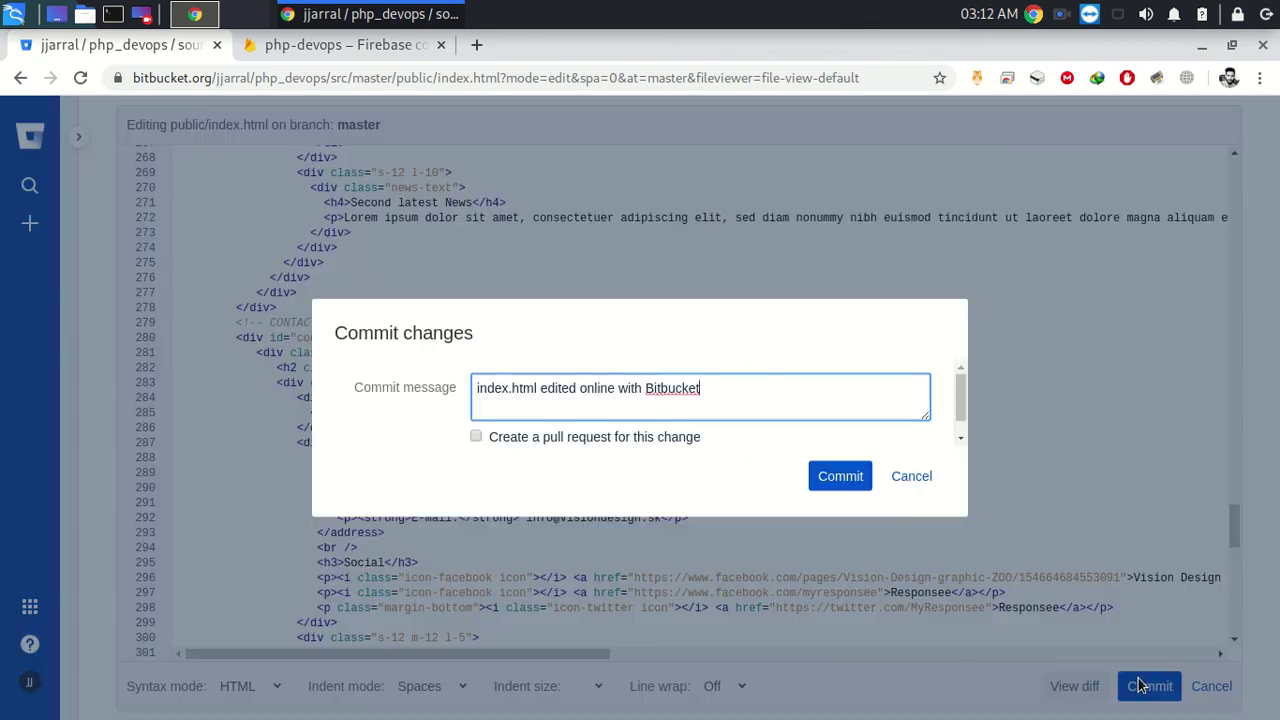
left_click(839, 484)
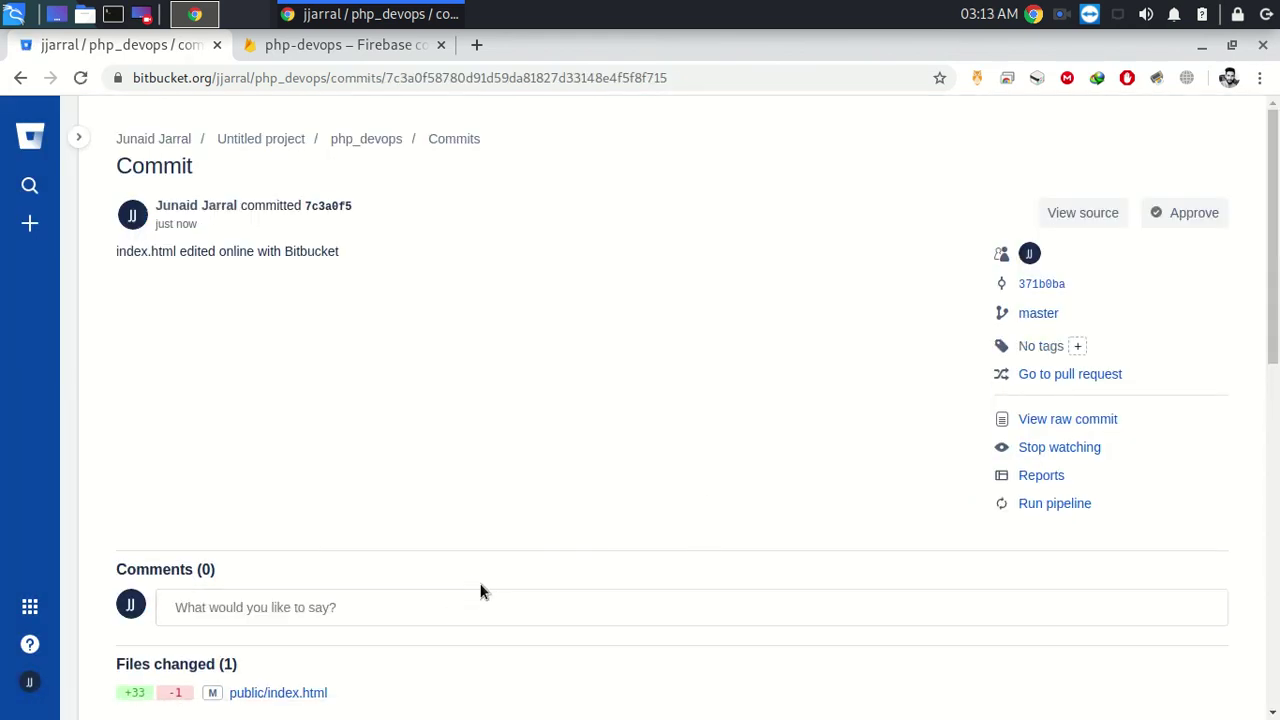
scroll(475, 580, "down", 2)
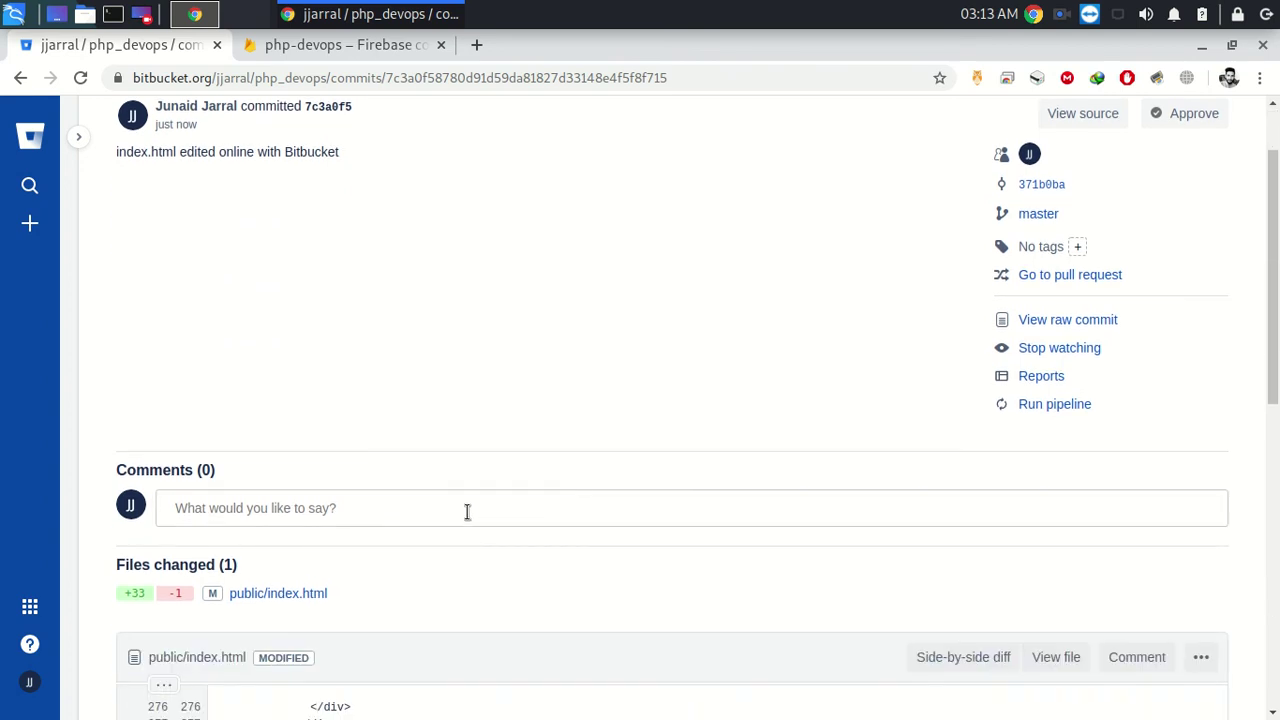
left_click(437, 519)
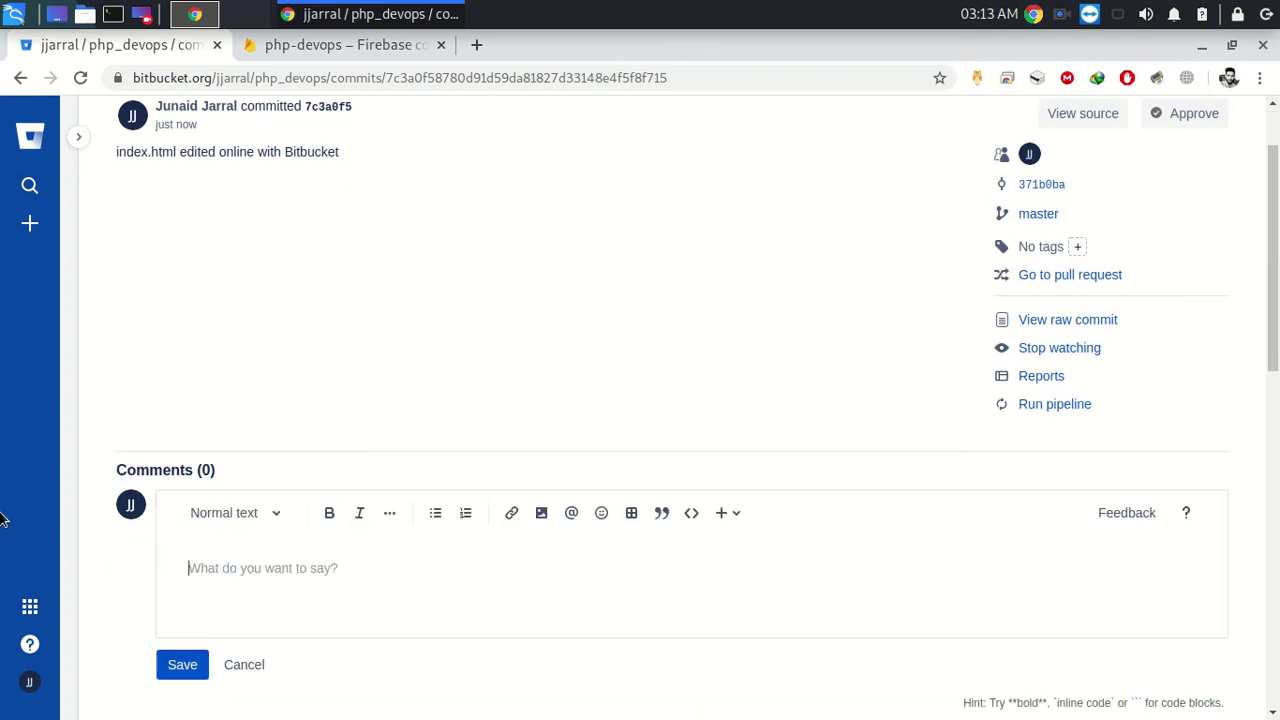
type("Again, it'll trigger the pip")
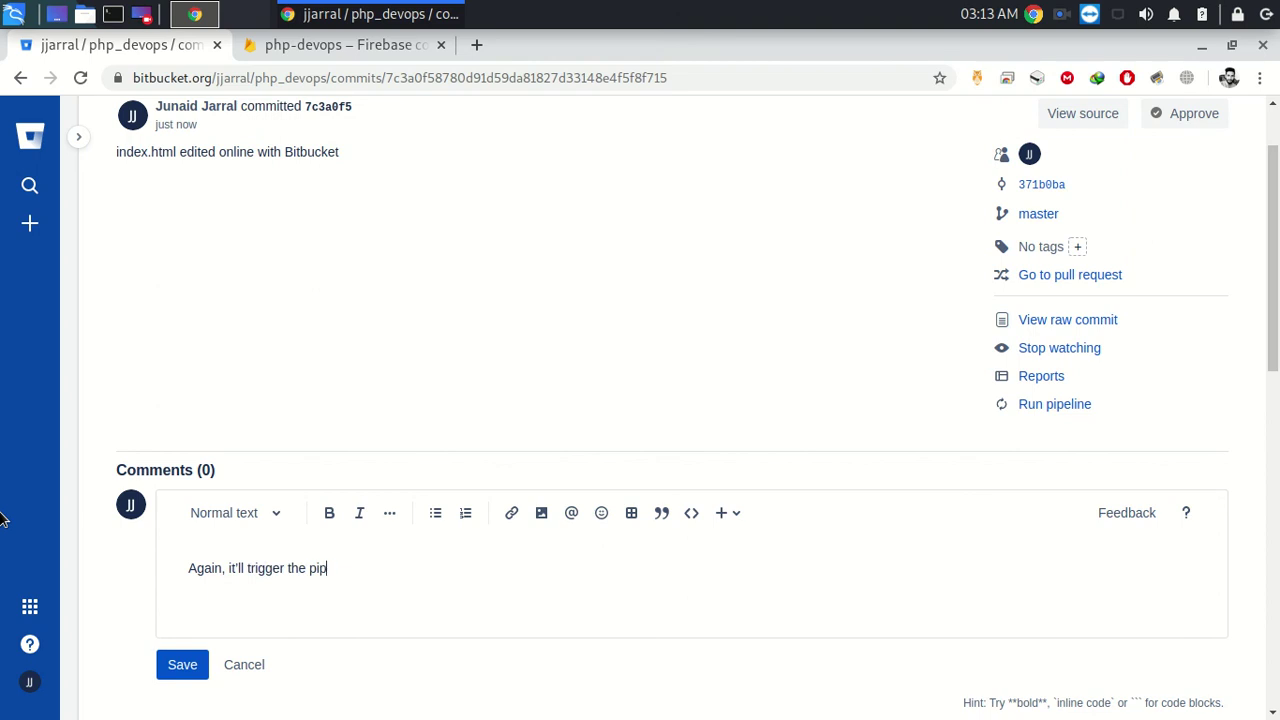
type("and the page will have its about section back to the wa")
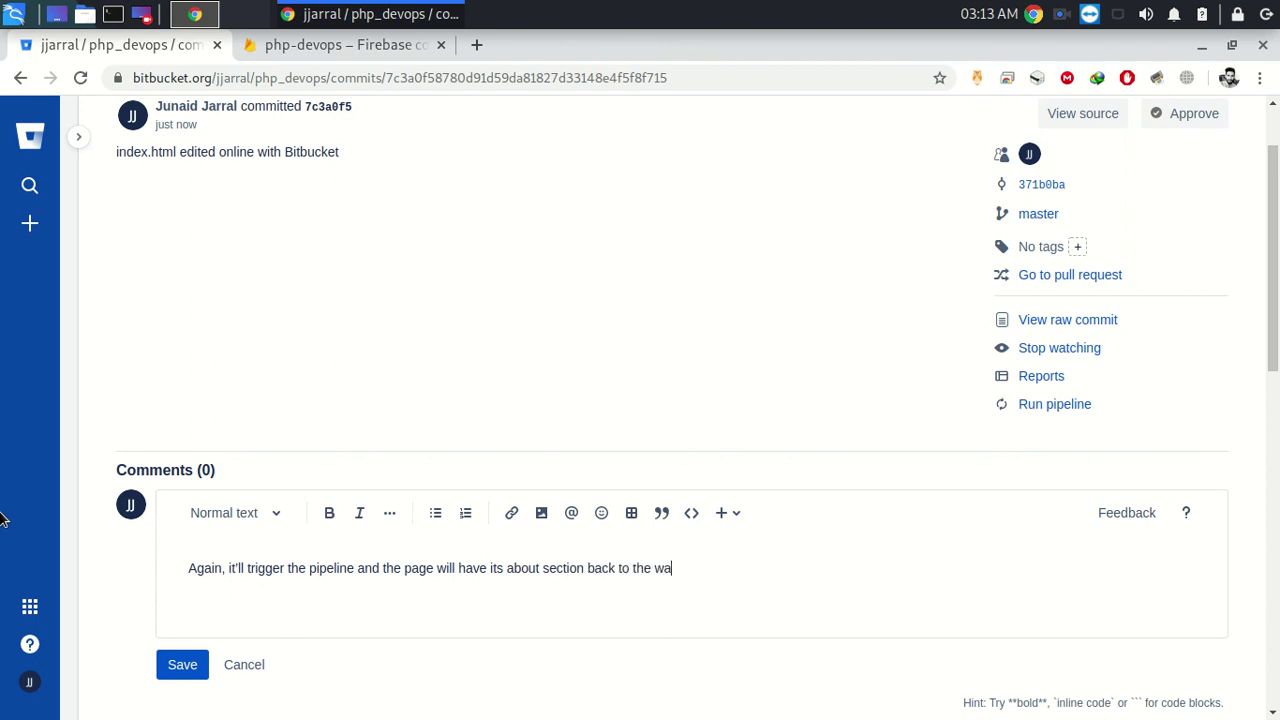
type("t was.")
key("ctrl+a")
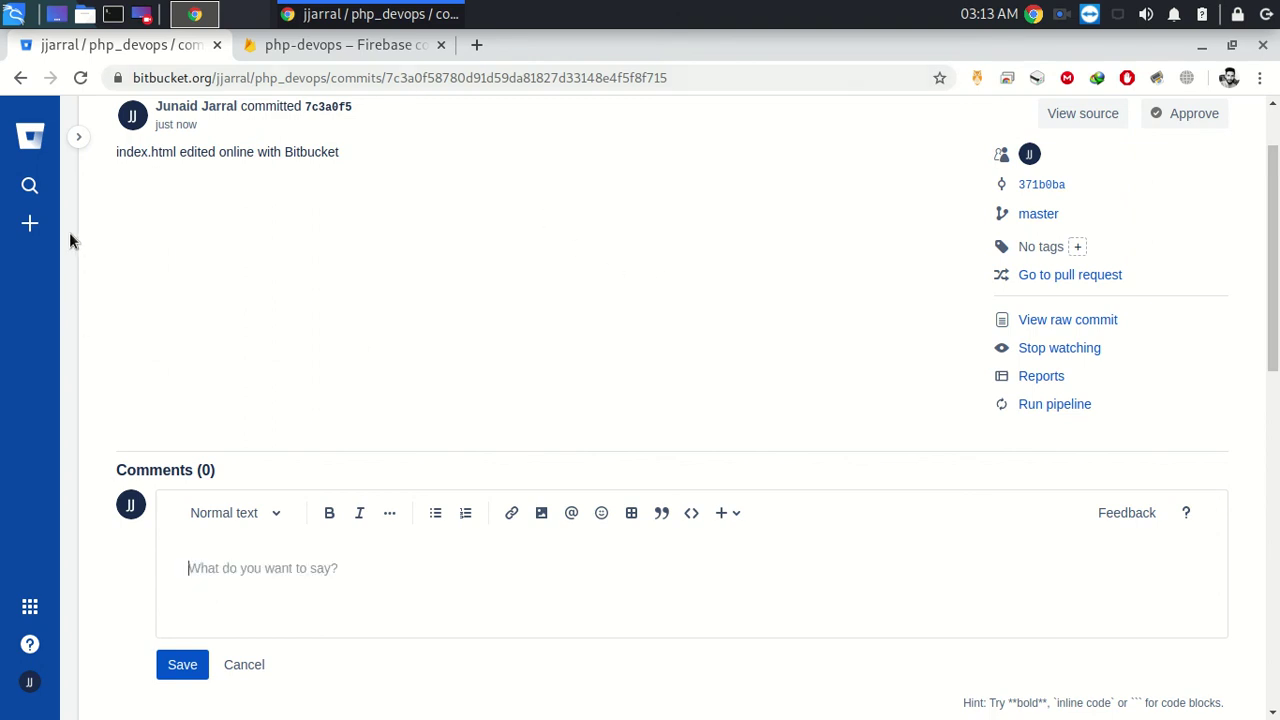
Check the newest run in the repository's Pipelines, and open php-devops.firebaseapp.com from the Firebase Hosting domains.
left_click(78, 136)
left_click(167, 366)
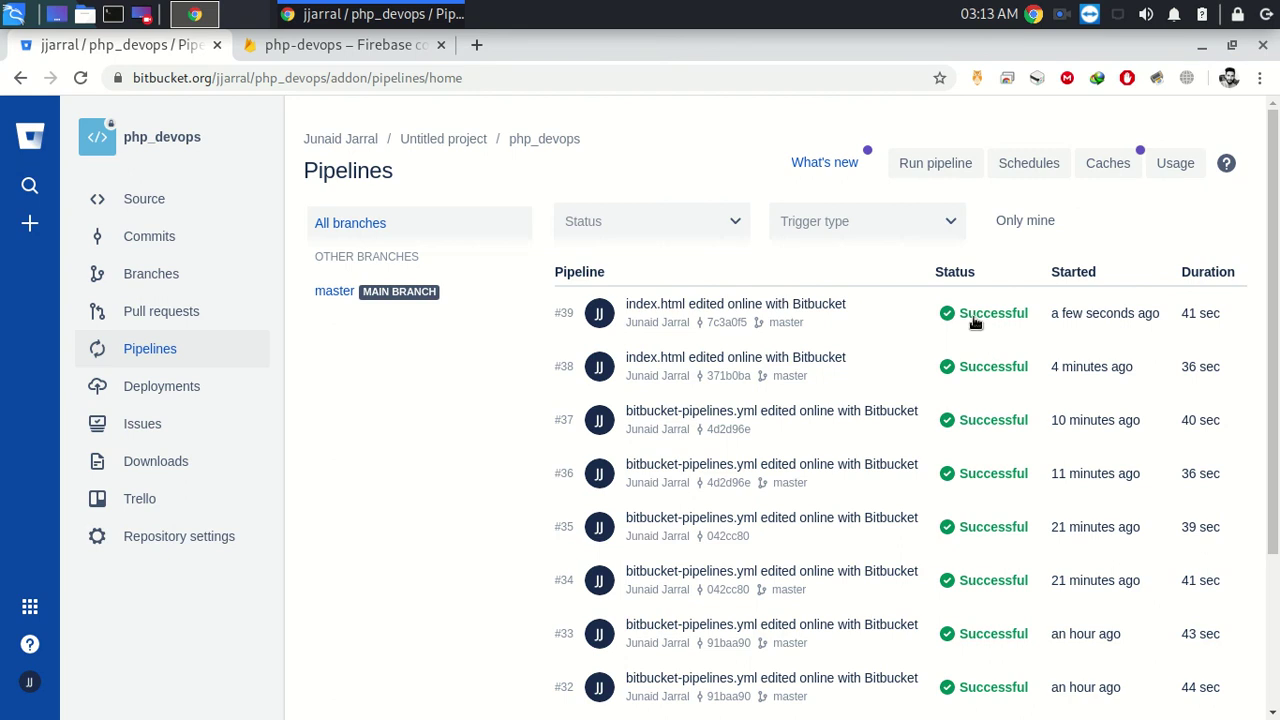
left_click(317, 40)
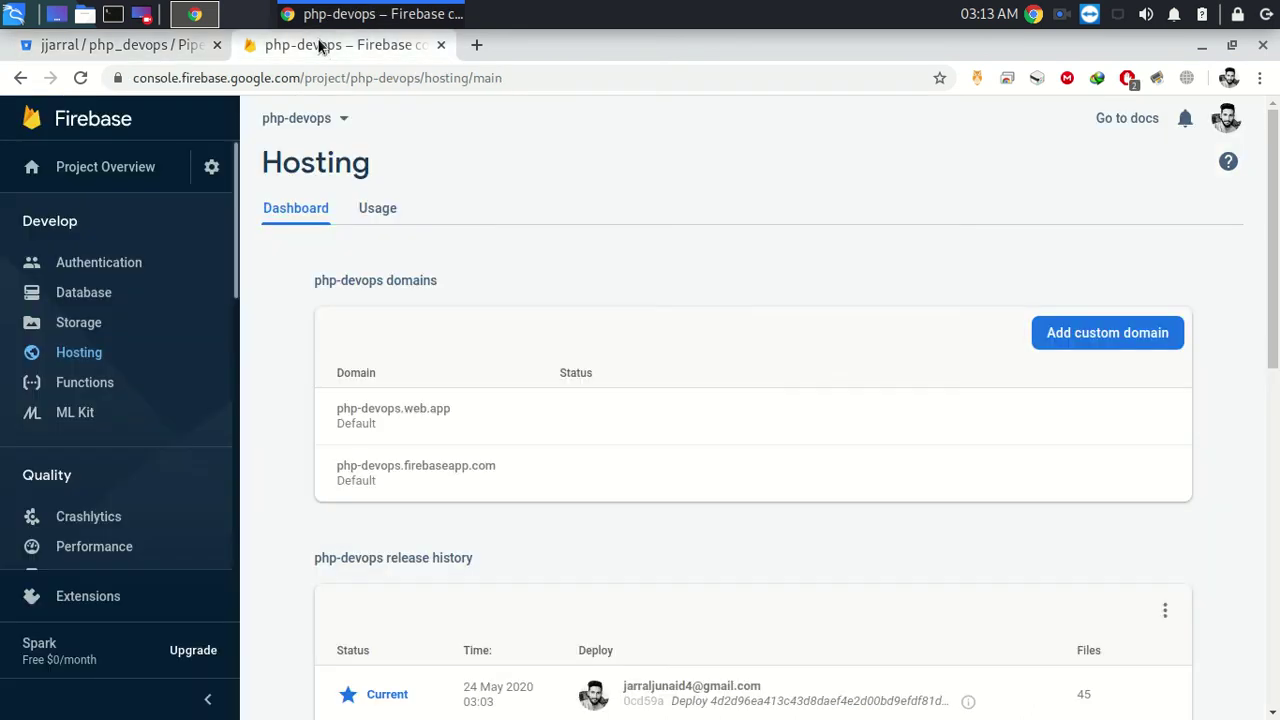
left_click(418, 464)
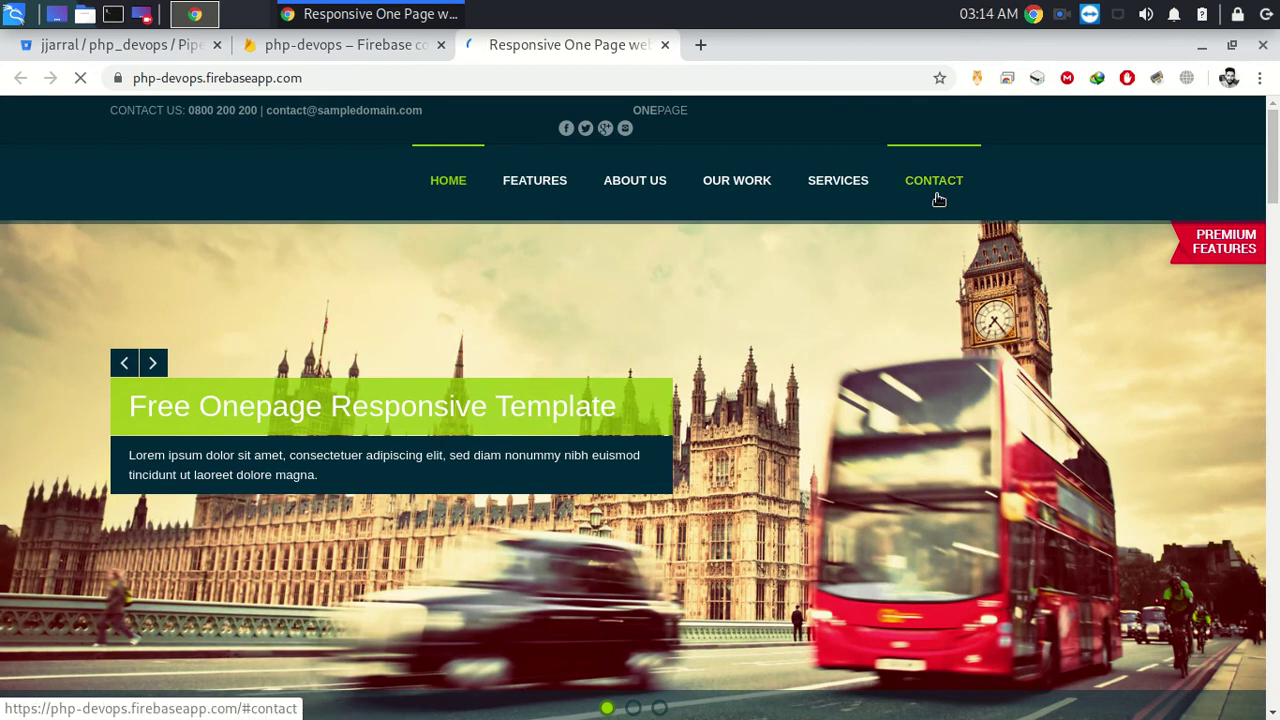
Follow the live site's Contact link and inspect the sections around Services, Latest News and Our Work for the restored Contact section.
left_click(936, 195)
scroll(629, 366, "down", 10)
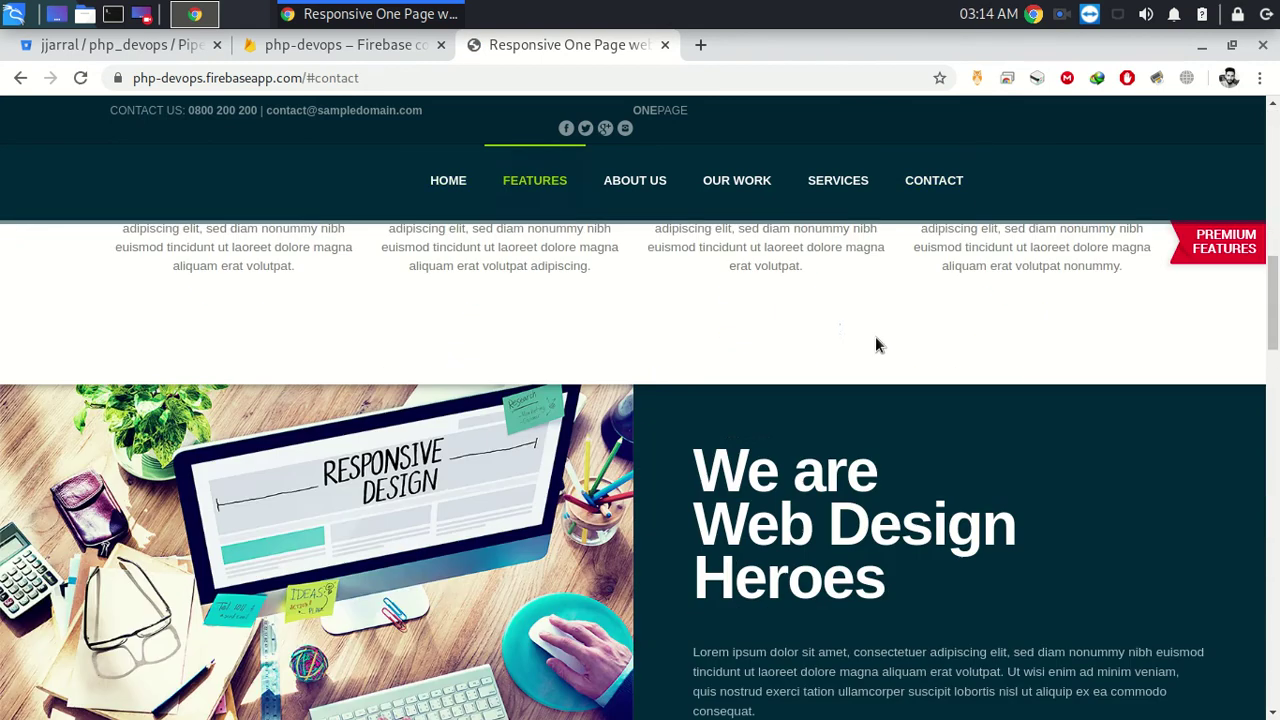
scroll(644, 421, "down", 15)
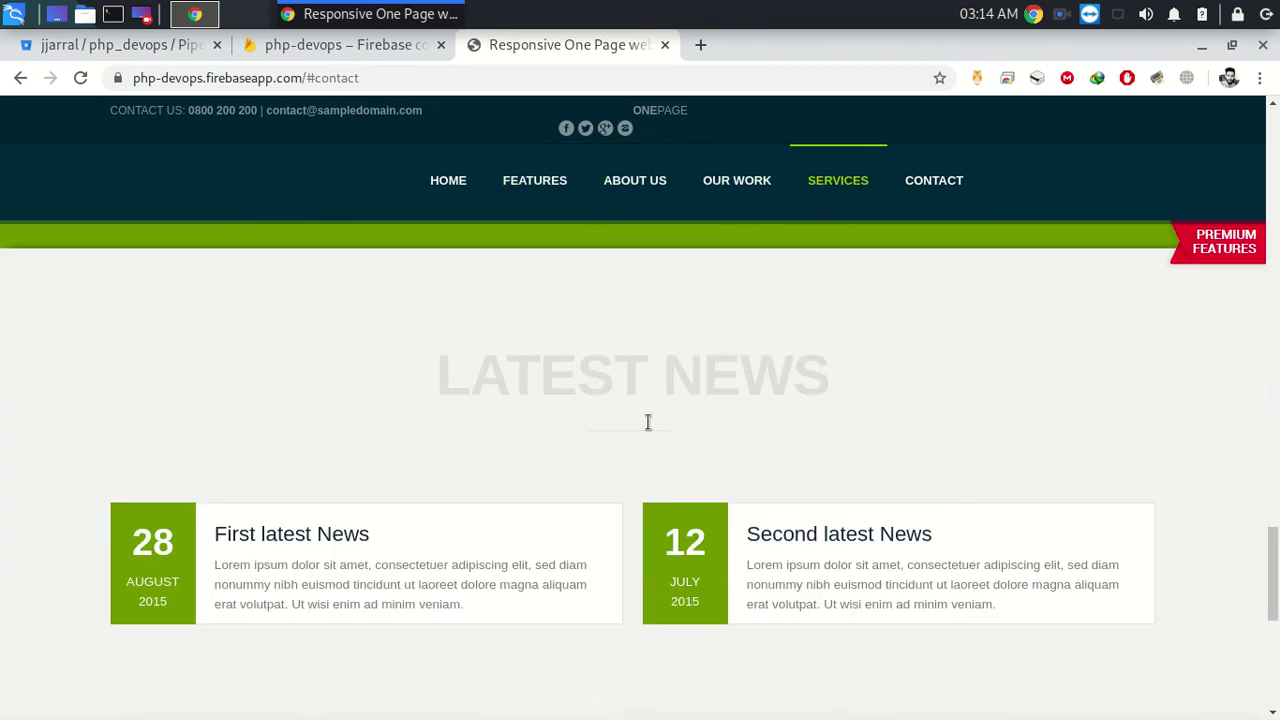
scroll(654, 423, "down", 3)
scroll(665, 420, "up", 7)
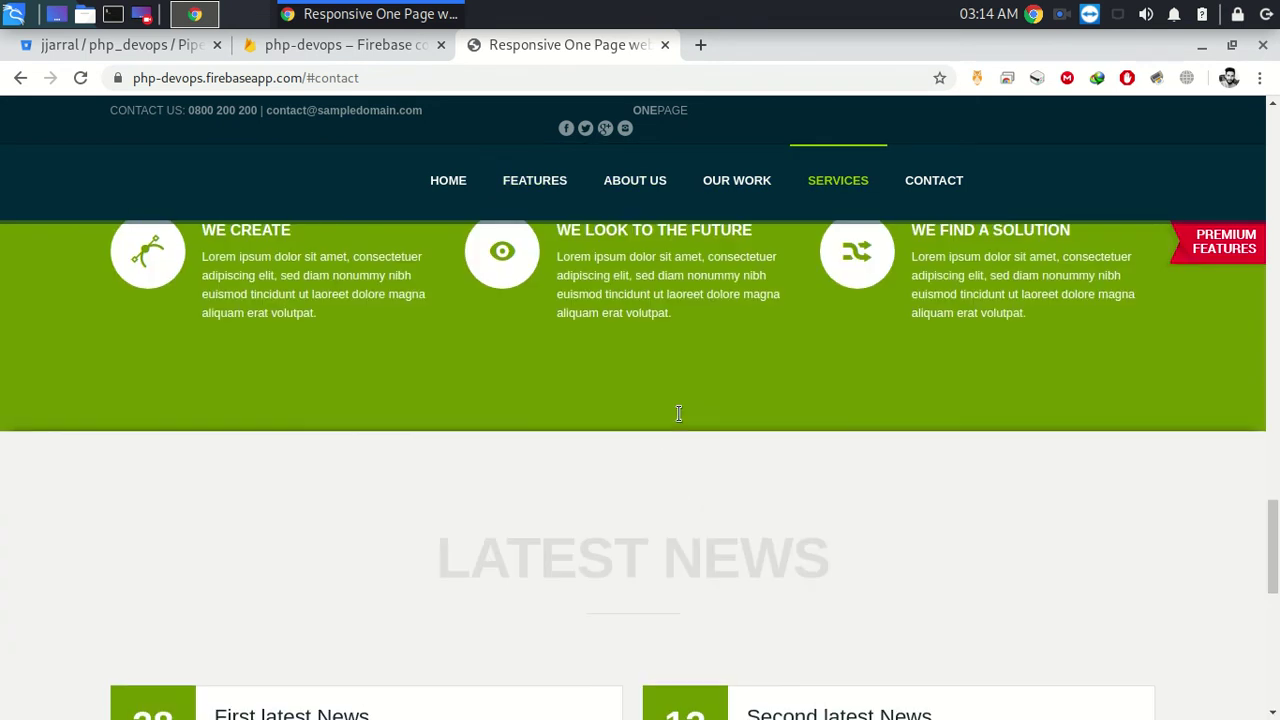
scroll(721, 485, "up", 3)
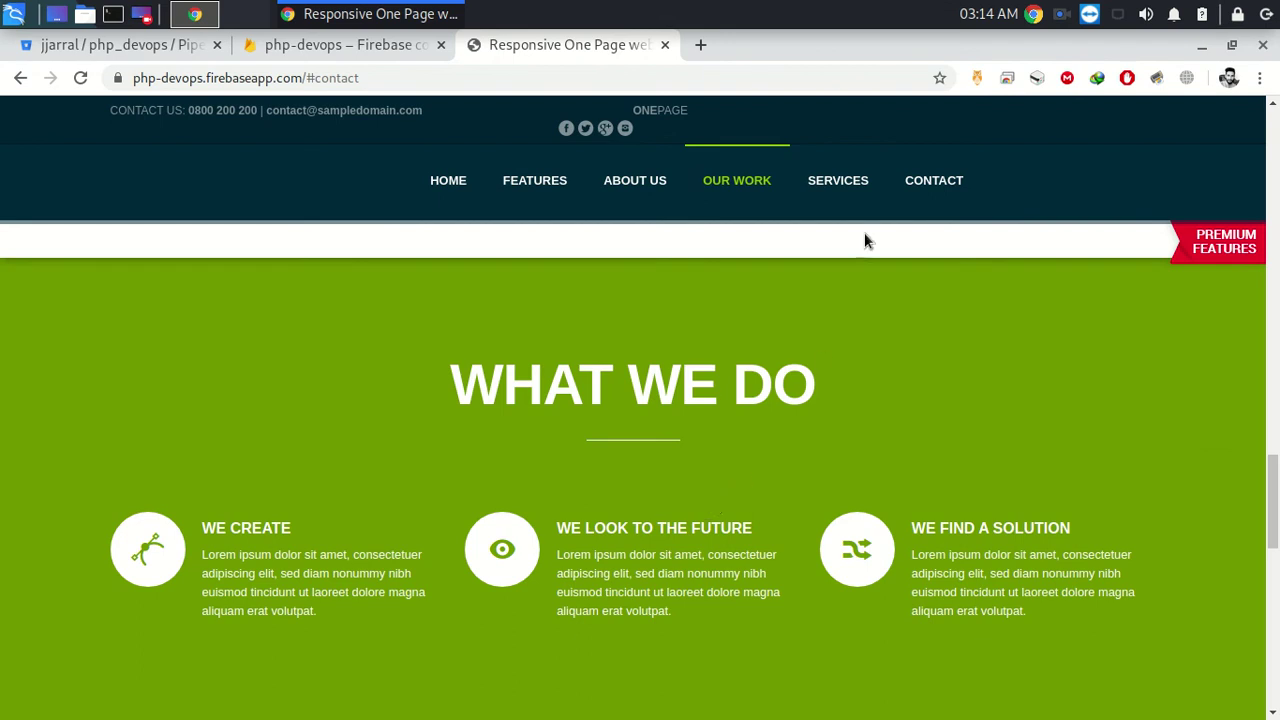
left_click(741, 182)
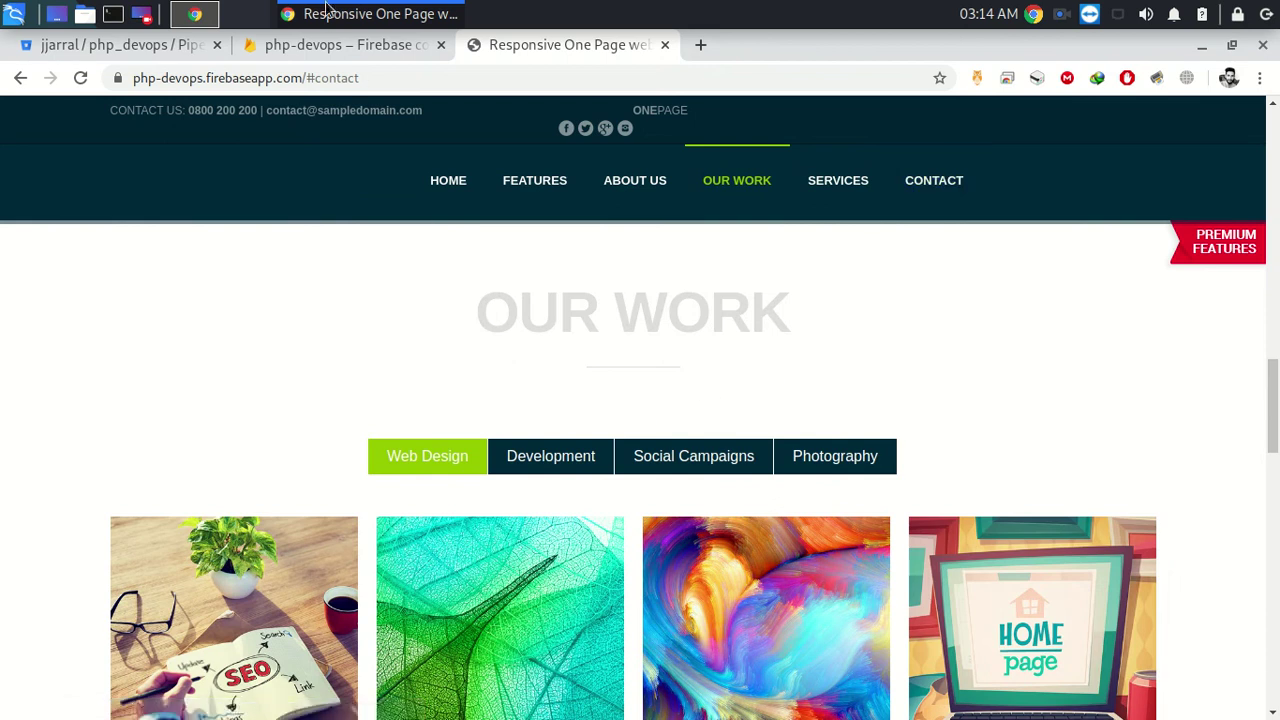
Return to Bitbucket, look in the public source folder, and open commit 7c3a0f5 from the repository's commit list.
left_click(336, 46)
left_click(170, 46)
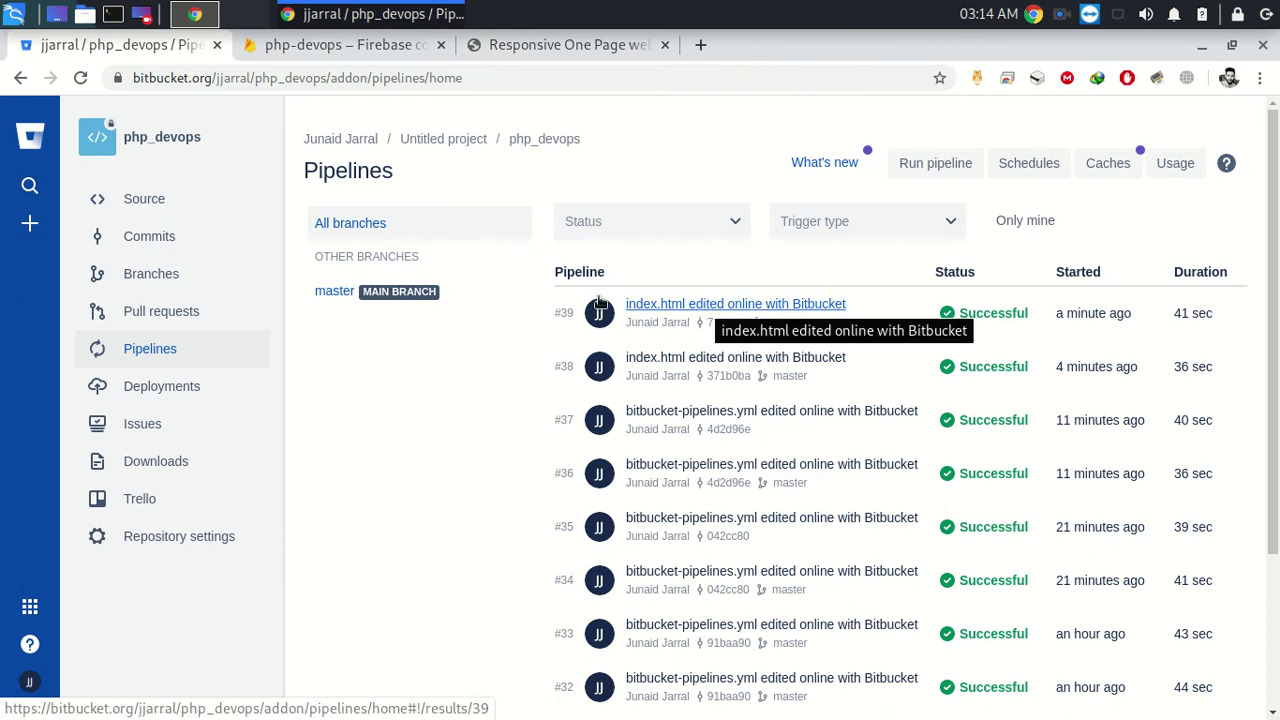
left_click(173, 212)
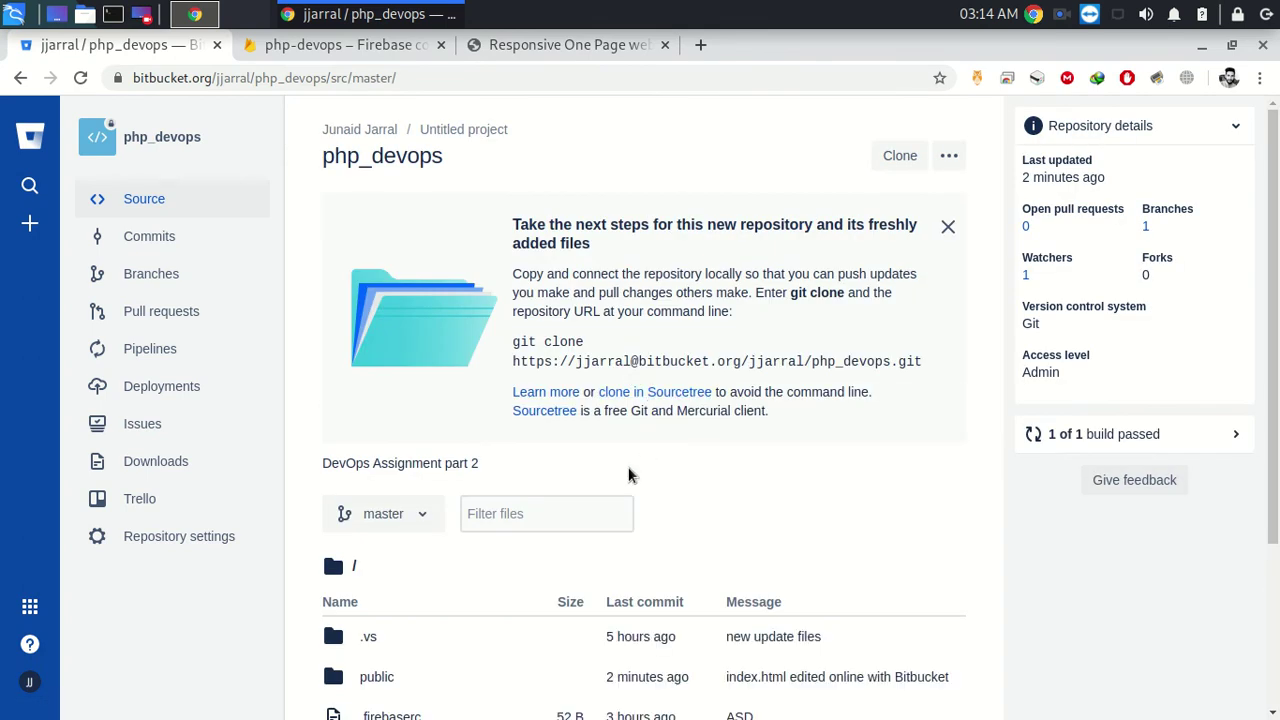
scroll(629, 474, "down", 3)
left_click(372, 528)
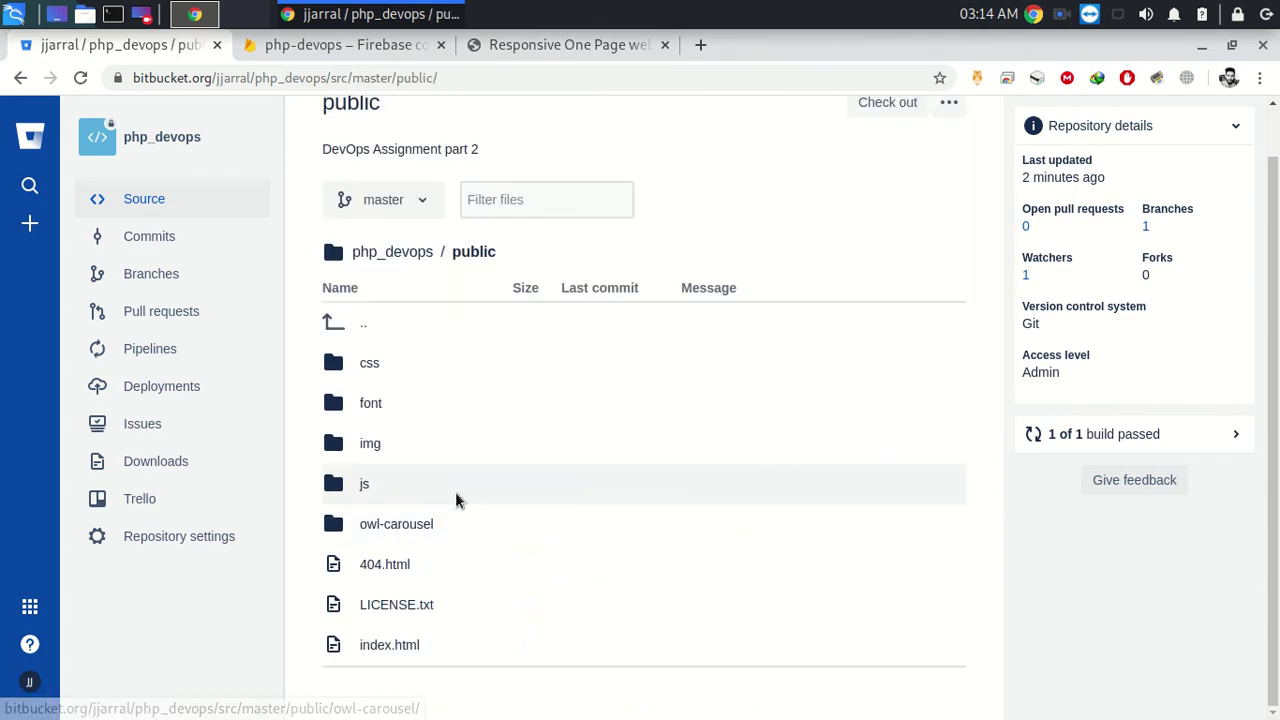
left_click(168, 238)
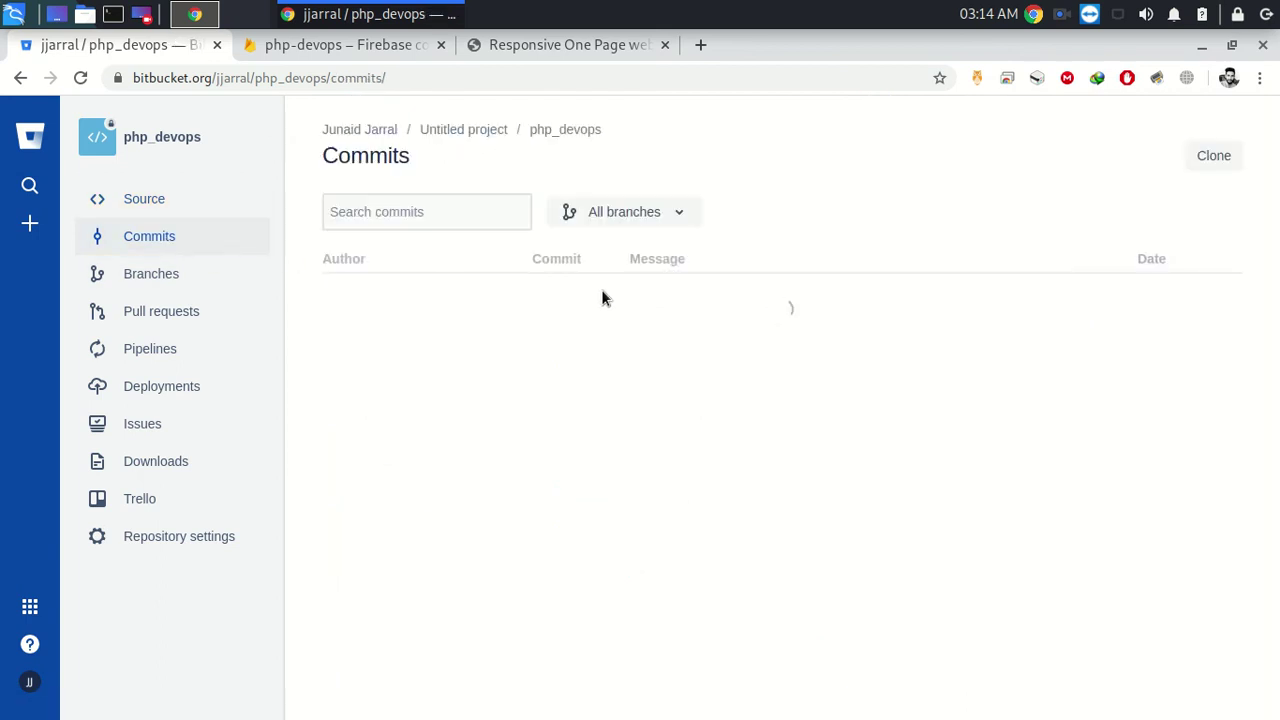
left_click(609, 292)
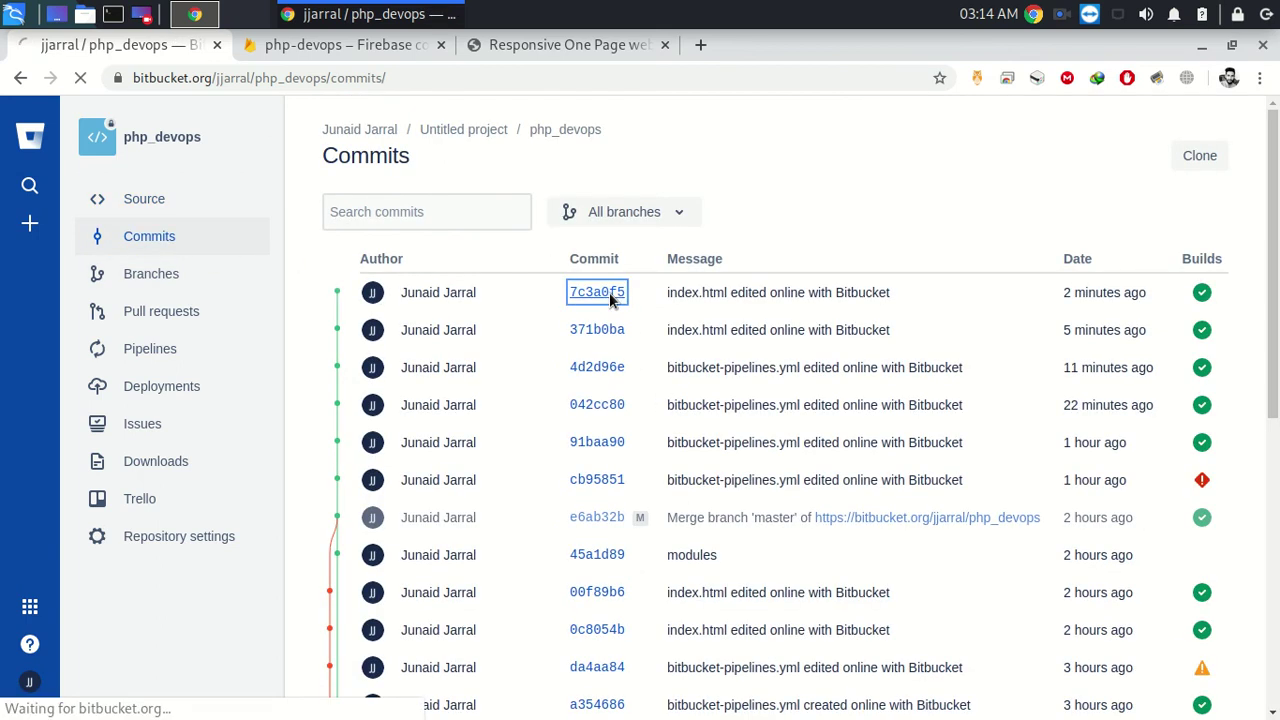
Review the Contact section lines added to public/index.html in the diff of commit 7c3a0f5.
scroll(661, 381, "down", 8)
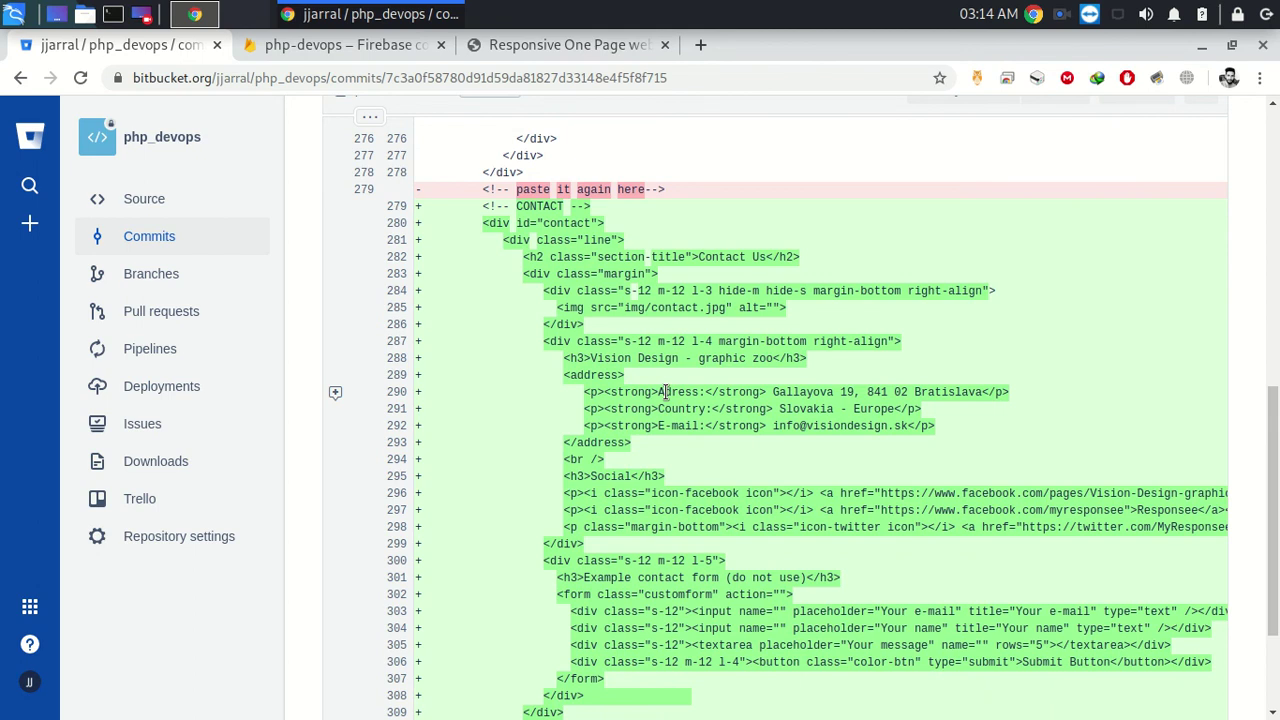
scroll(665, 391, "down", 3)
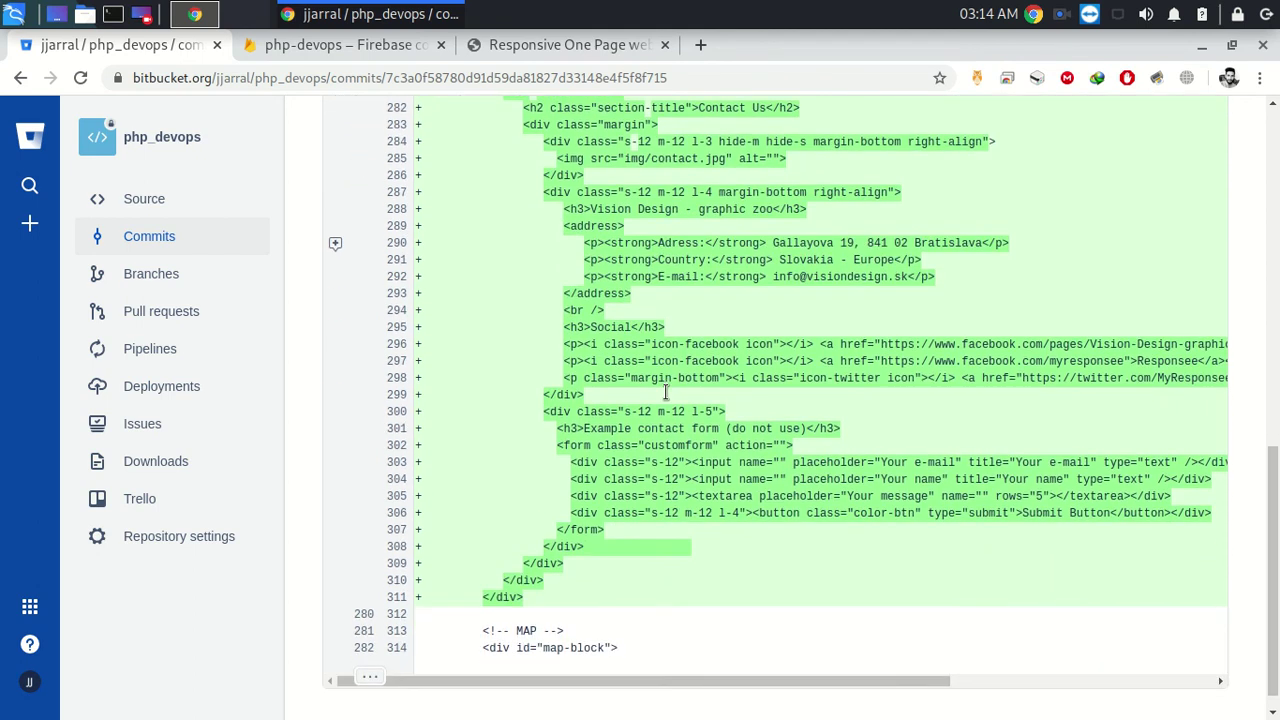
scroll(665, 391, "up", 9)
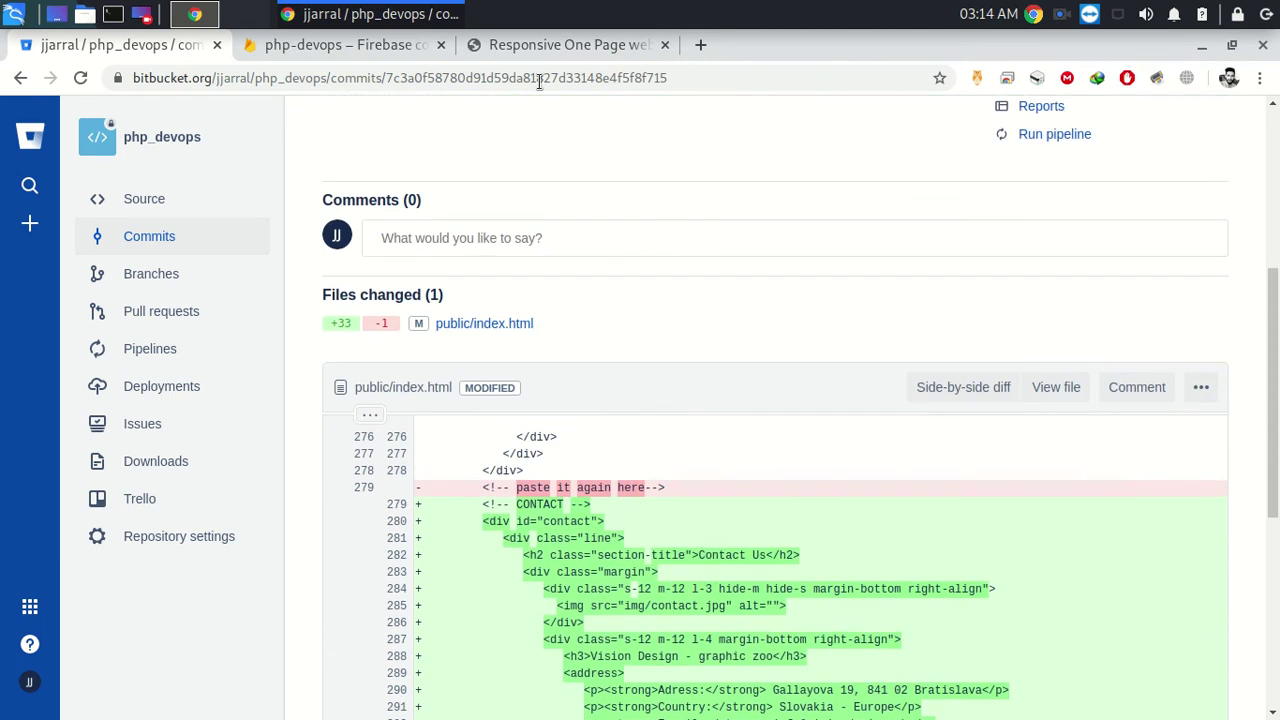
Return to the live php-devops site, reload it and go to its Contact section.
left_click(548, 47)
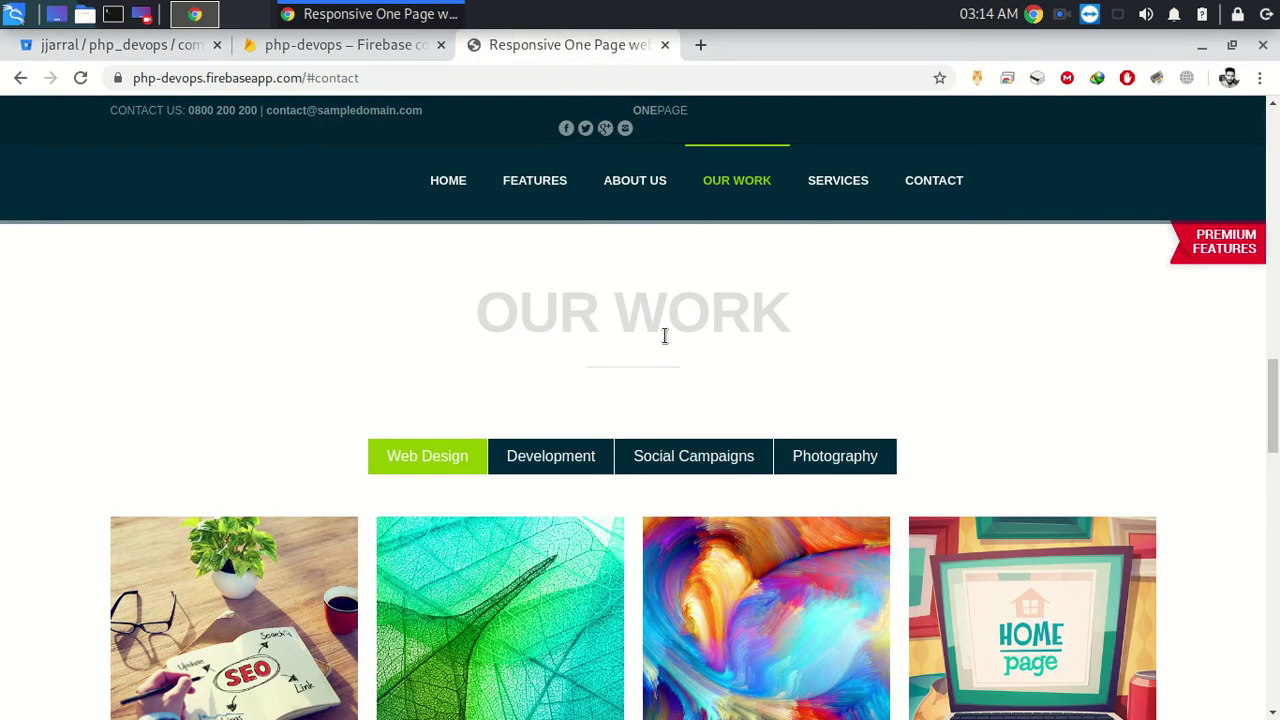
left_click(80, 79)
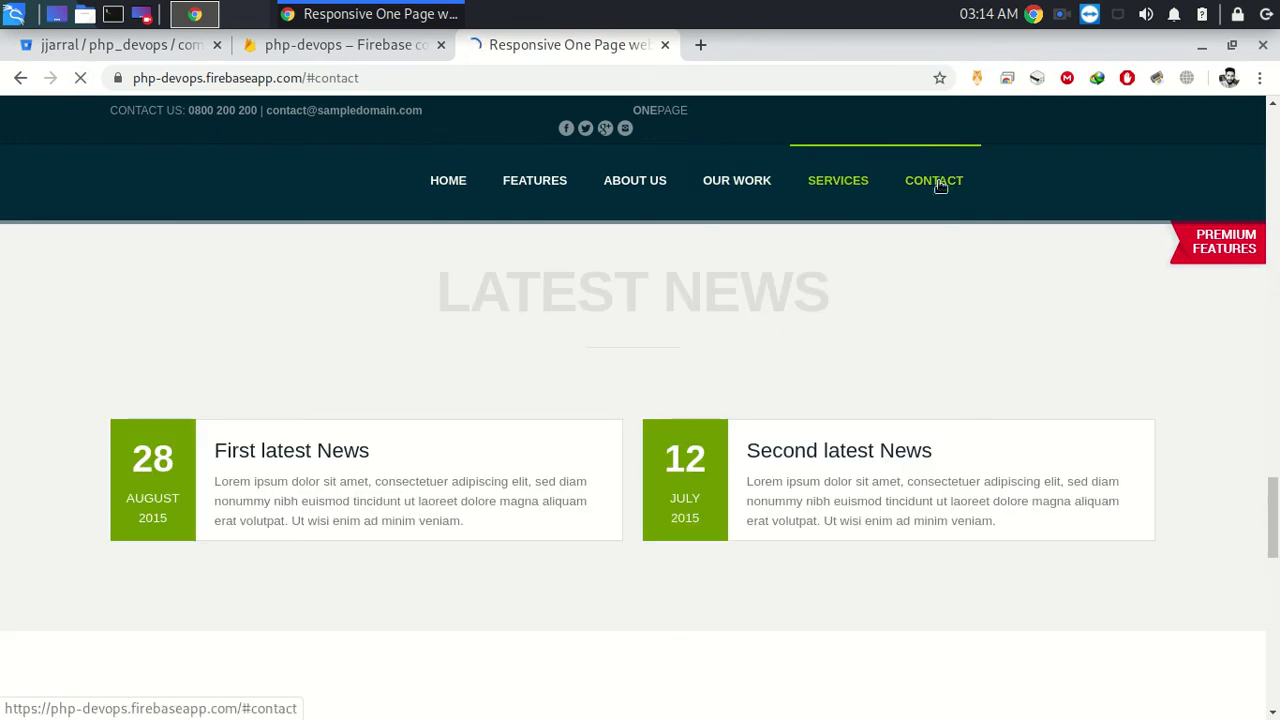
left_click(935, 188)
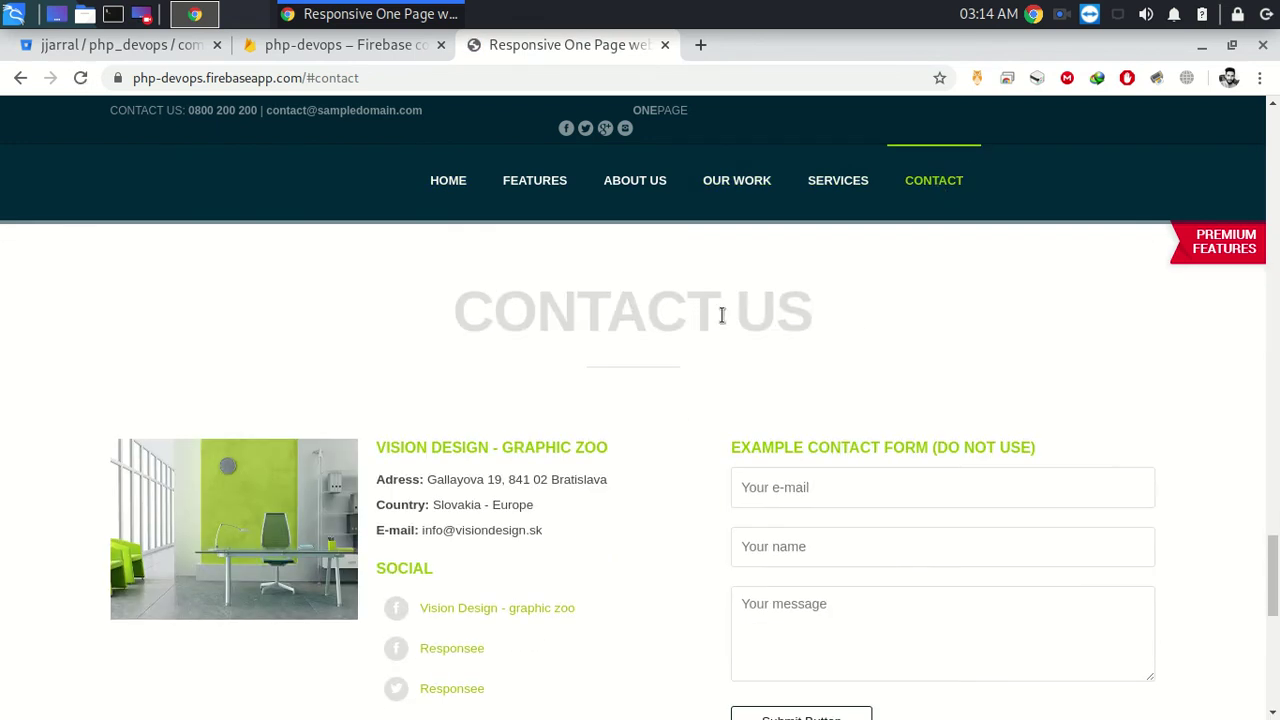
Test the live site's navigation by moving between the Services, Our Work and Contact sections, ending at Contact.
left_click(803, 188)
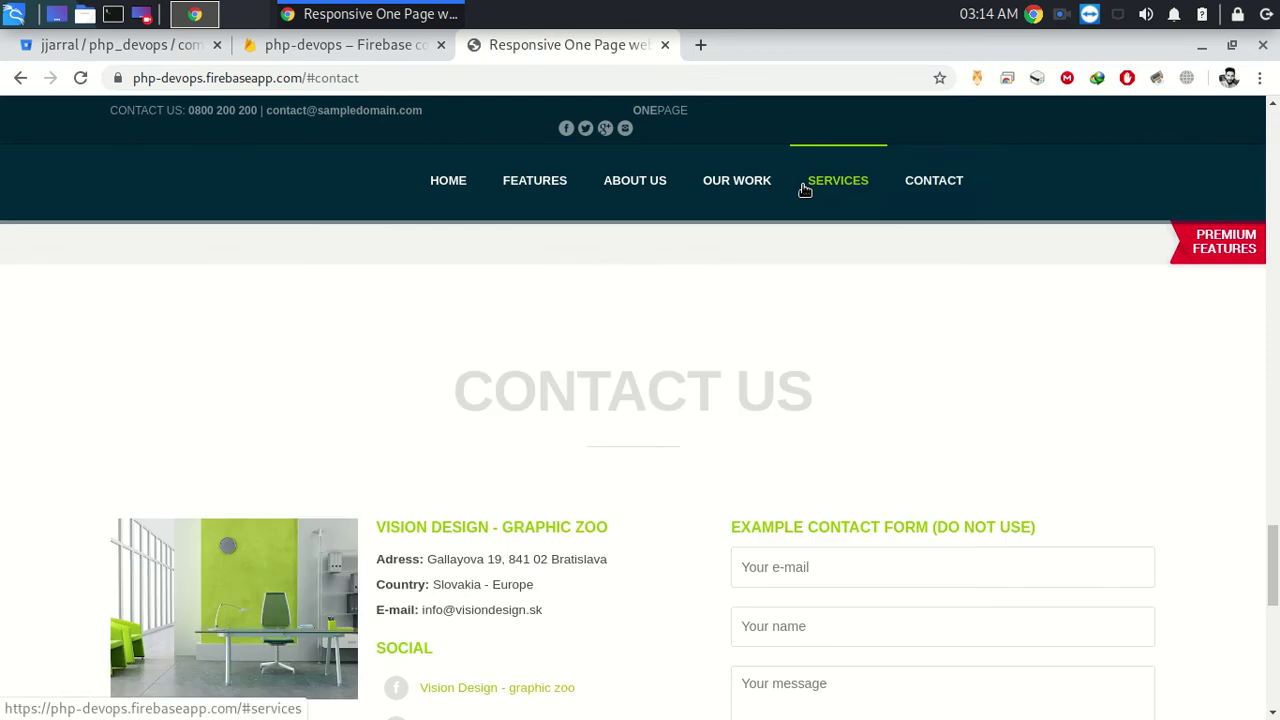
left_click(926, 183)
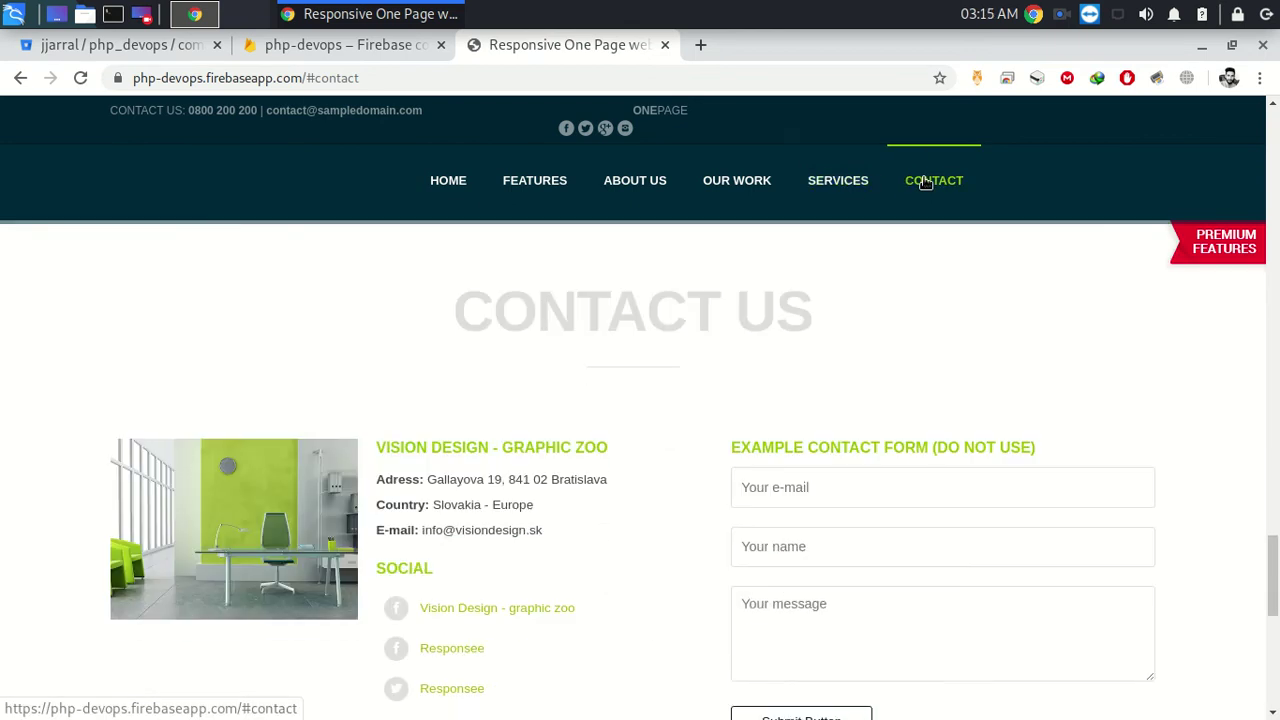
left_click(768, 190)
left_click(938, 192)
left_click(690, 193)
left_click(877, 182)
left_click(943, 182)
Copy the link address of php-devops.firebaseapp.com from the Firebase Hosting domains.
left_click(602, 79)
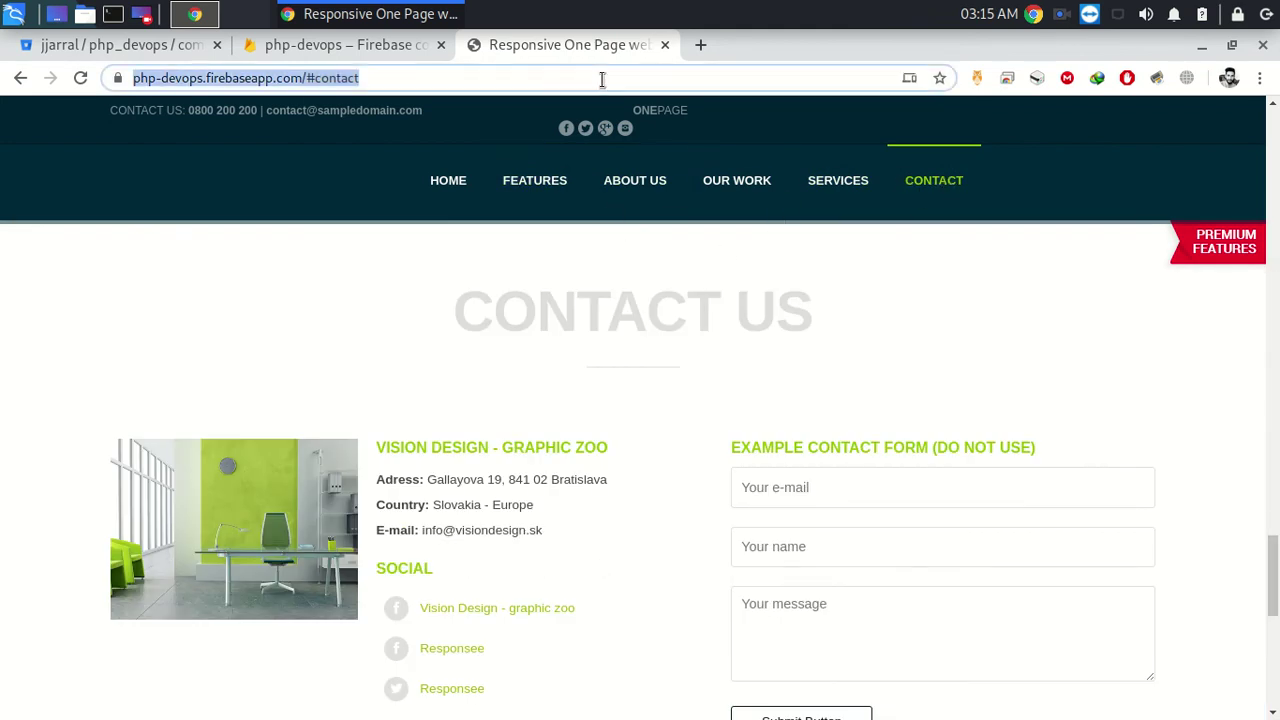
left_click(402, 51)
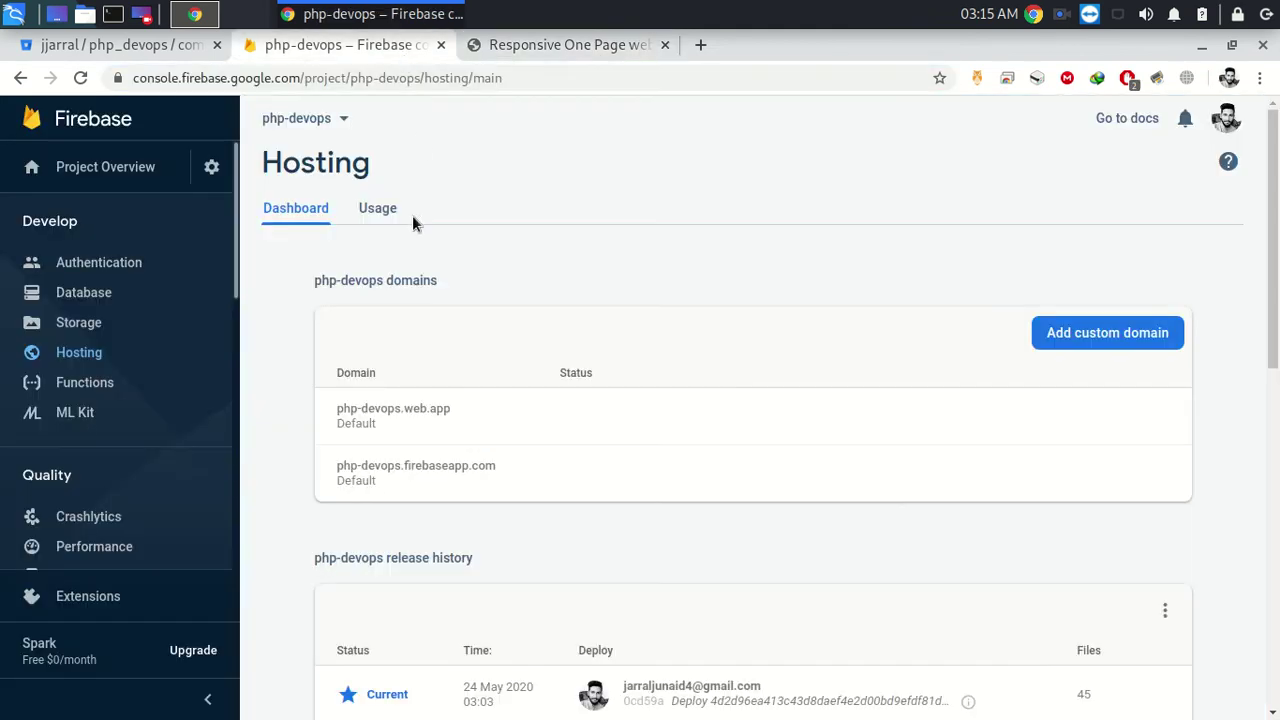
right_click(417, 470)
left_click(485, 360)
Launch Firefox ESR and close the live site's page in Chrome.
key("super")
type("fire")
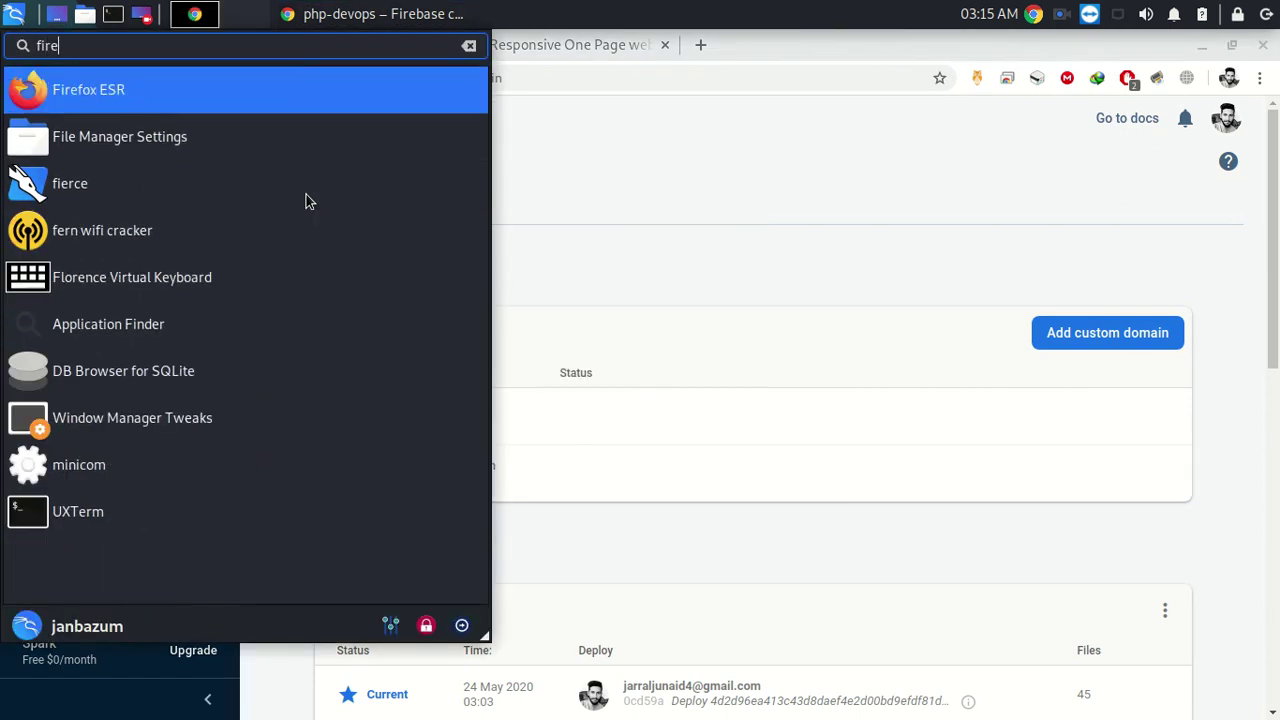
key("Return")
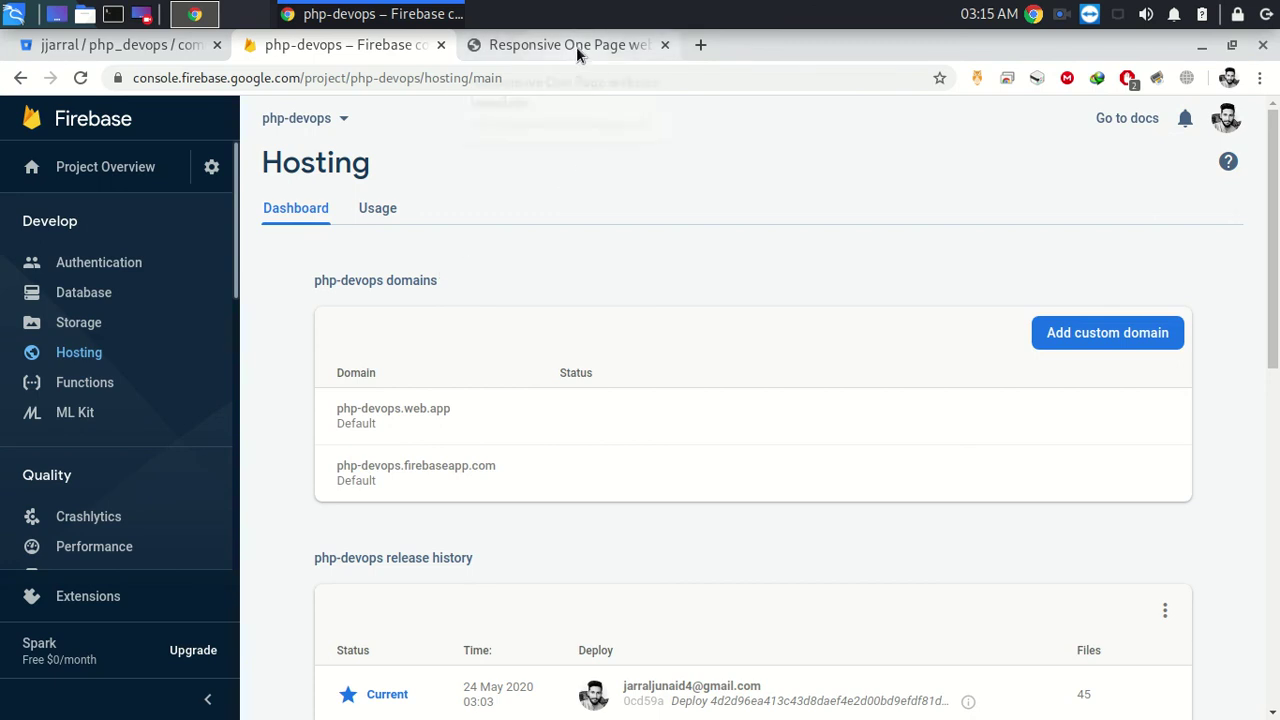
left_click(664, 45)
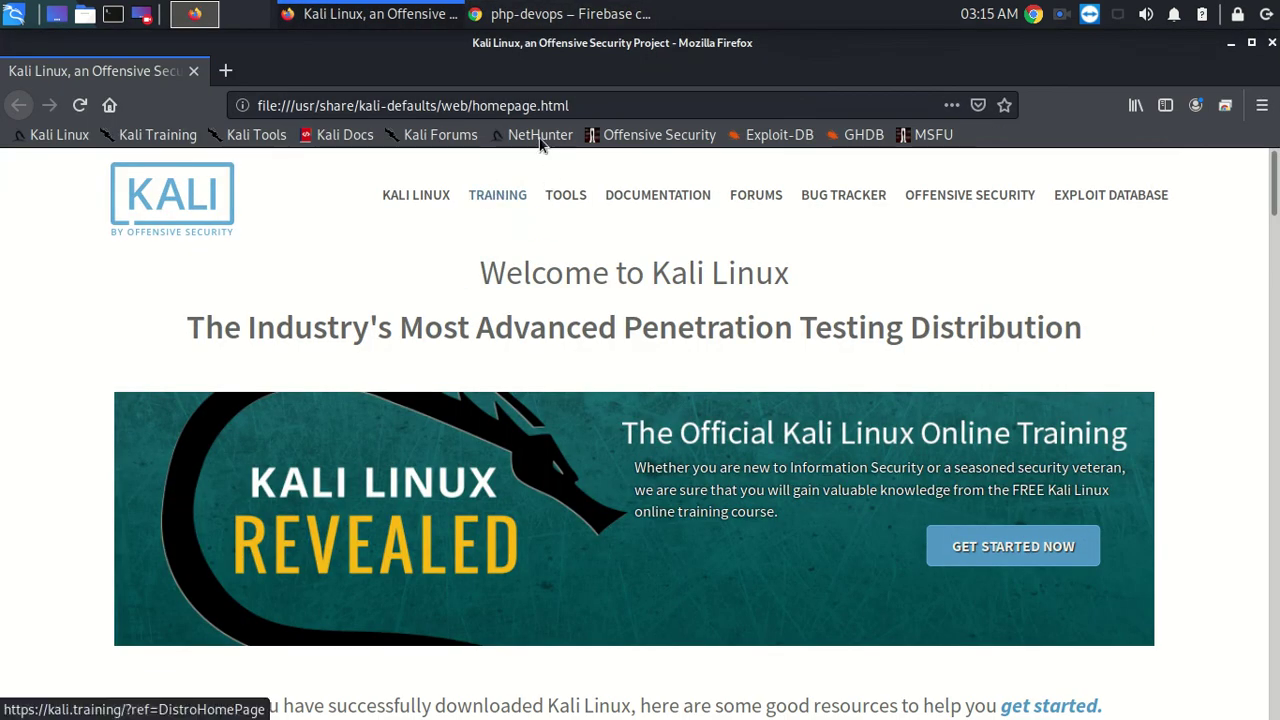
left_click(225, 71)
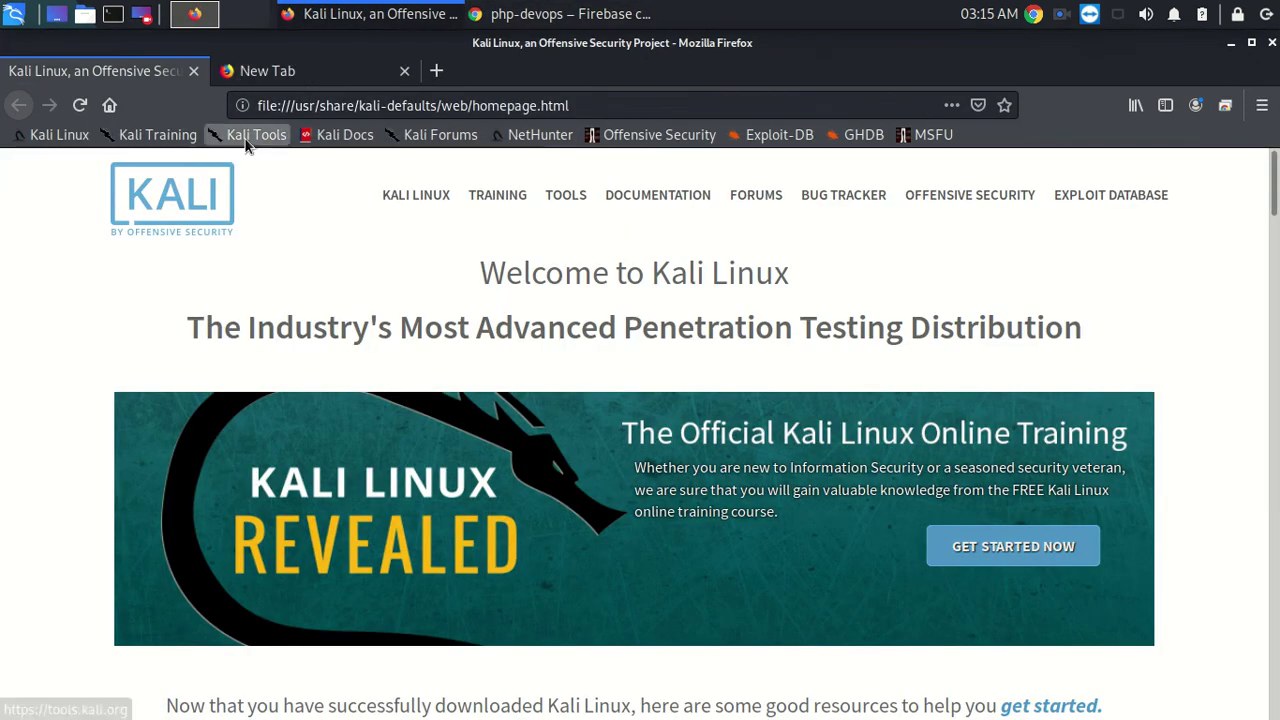
key("ctrl+w")
key("ctrl+v")
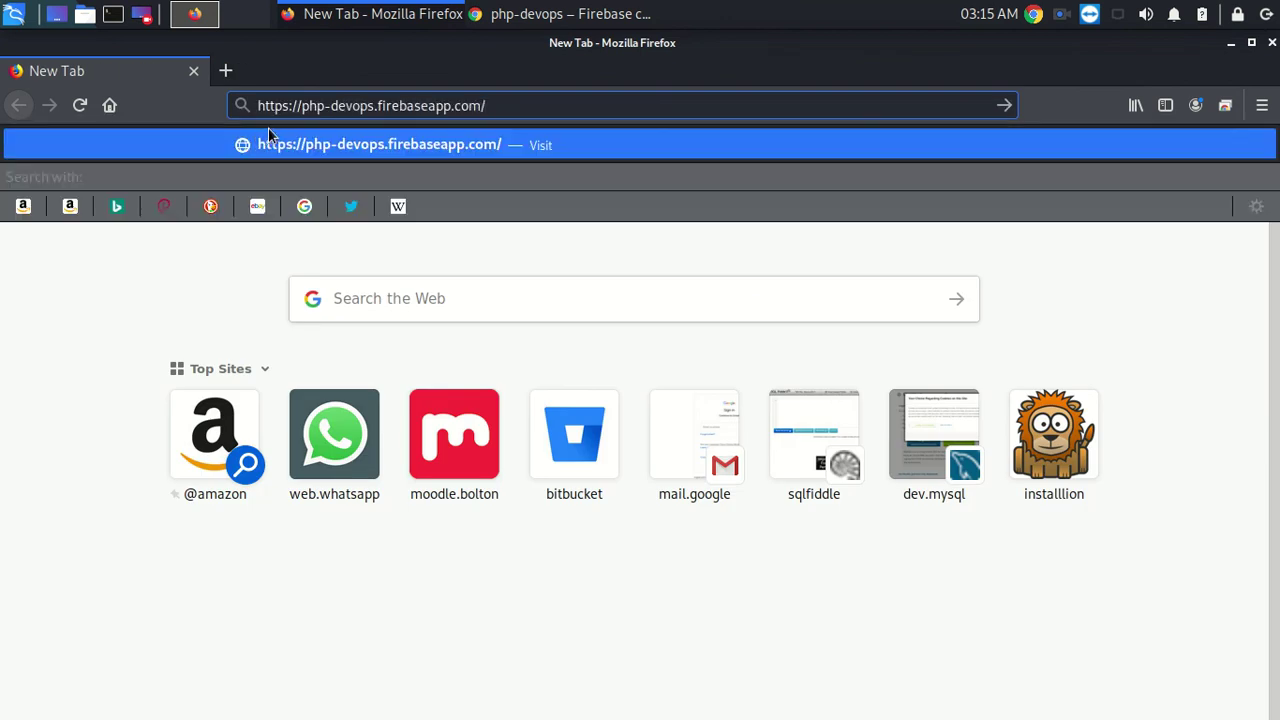
key("Return")
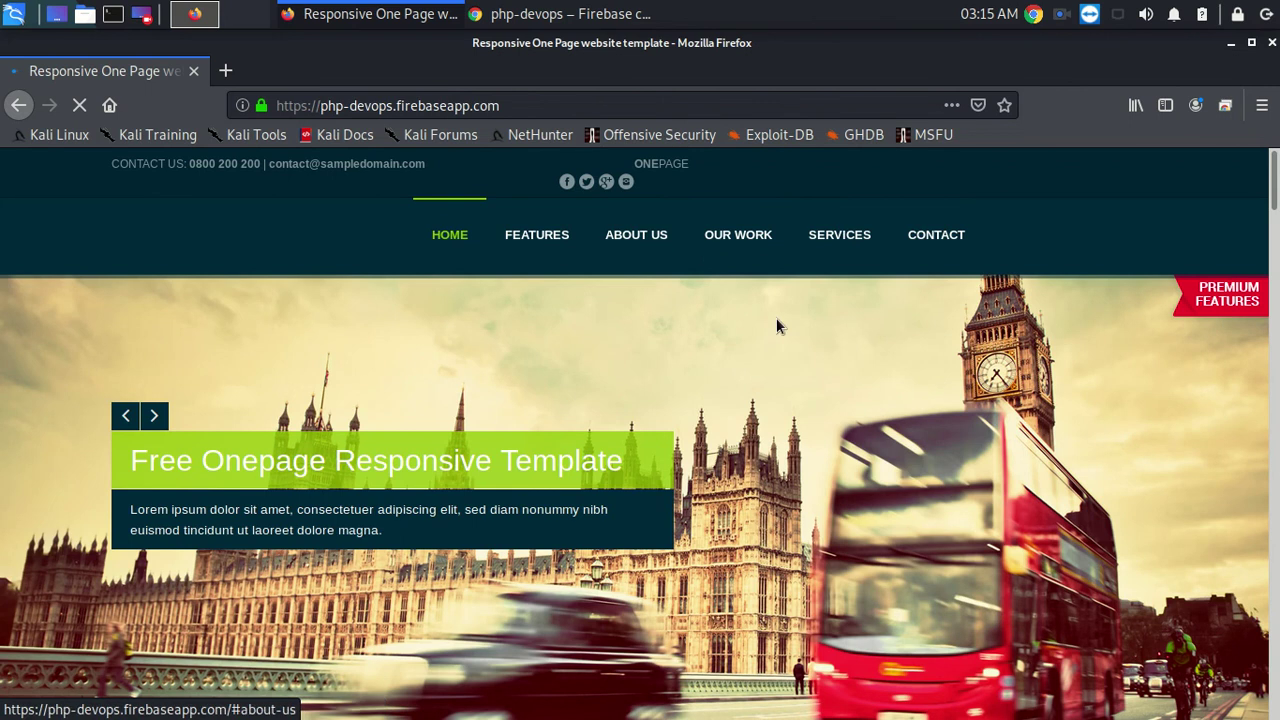
Check the Contact and Features sections of the live site in Firefox, and close Firefox.
scroll(700, 424, "down", 5)
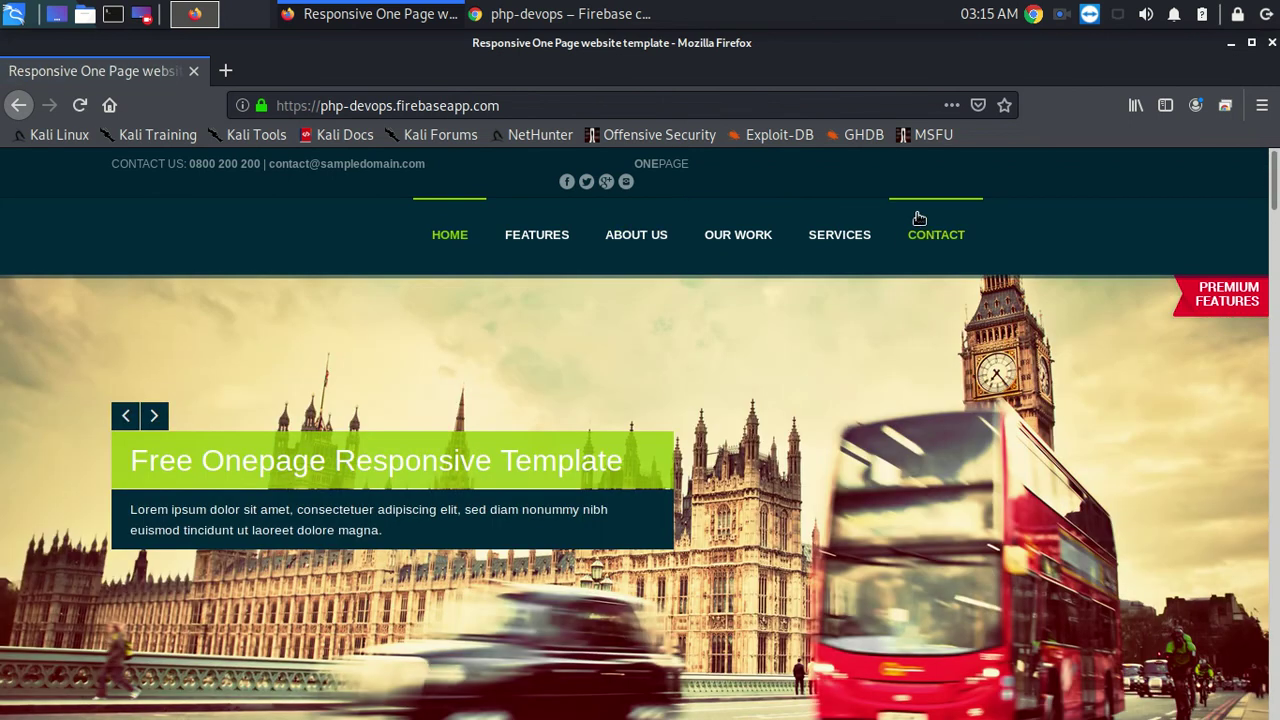
left_click(925, 228)
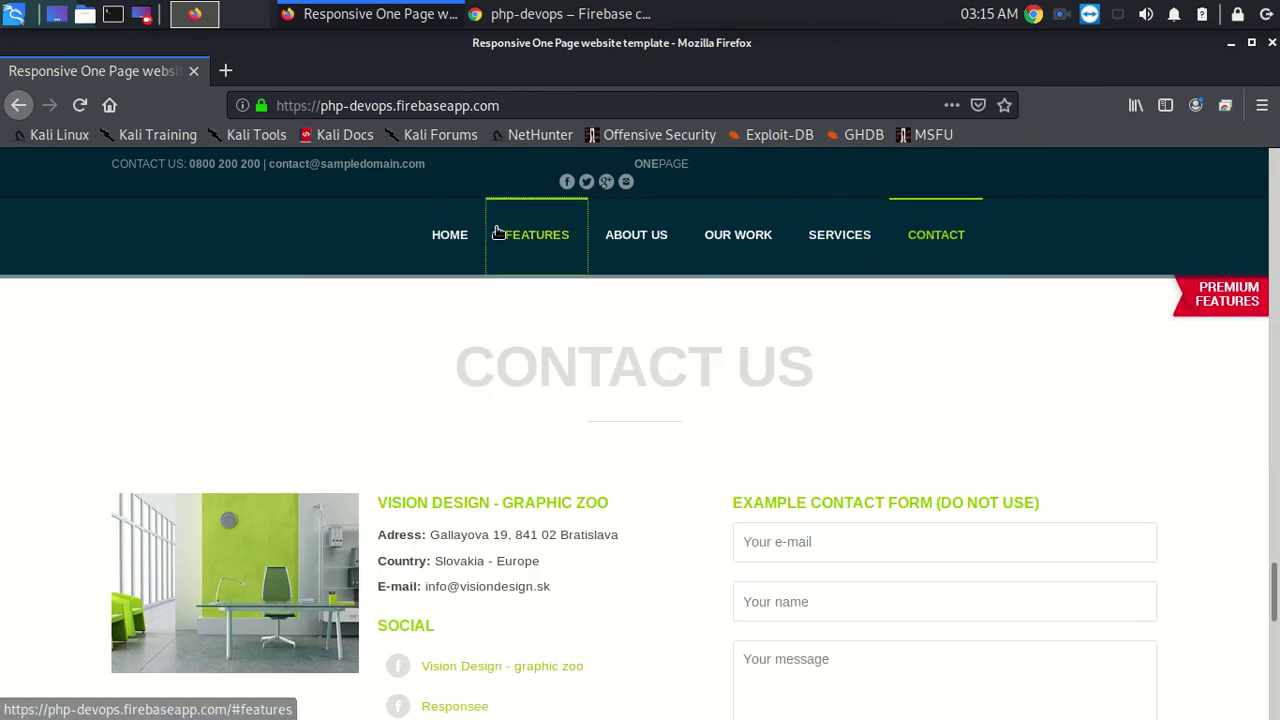
left_click(495, 230)
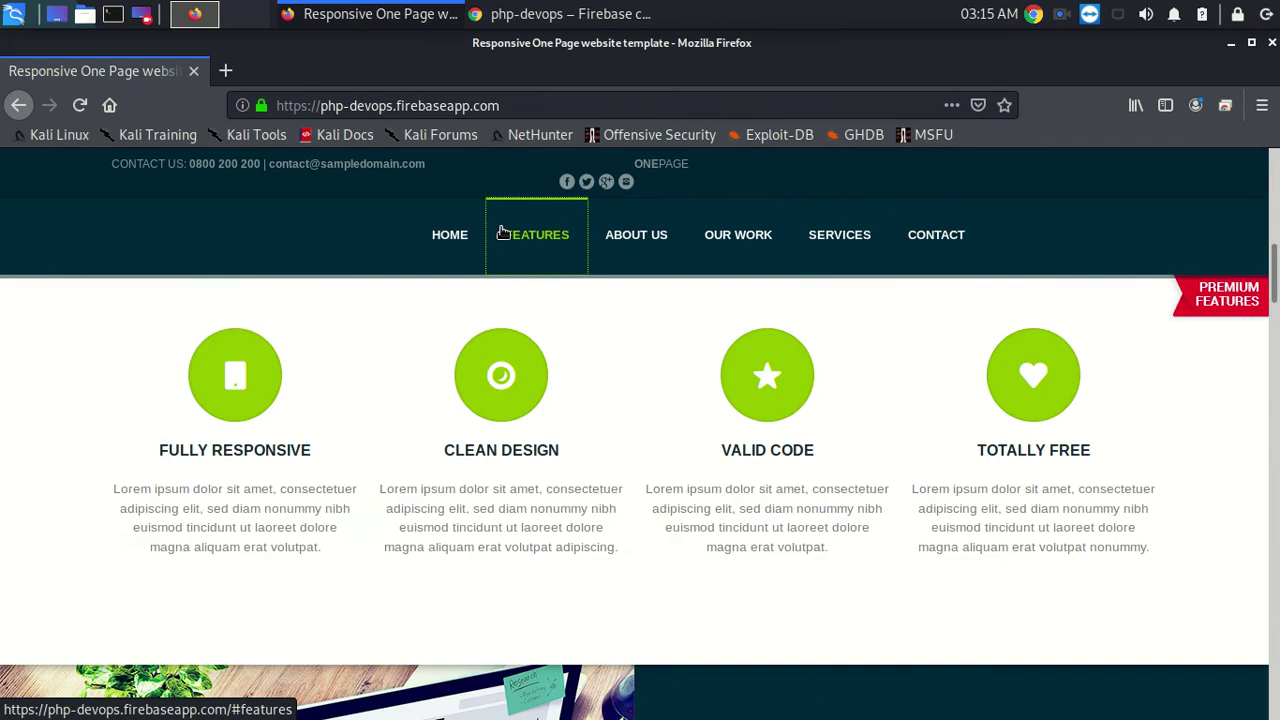
left_click(1272, 44)
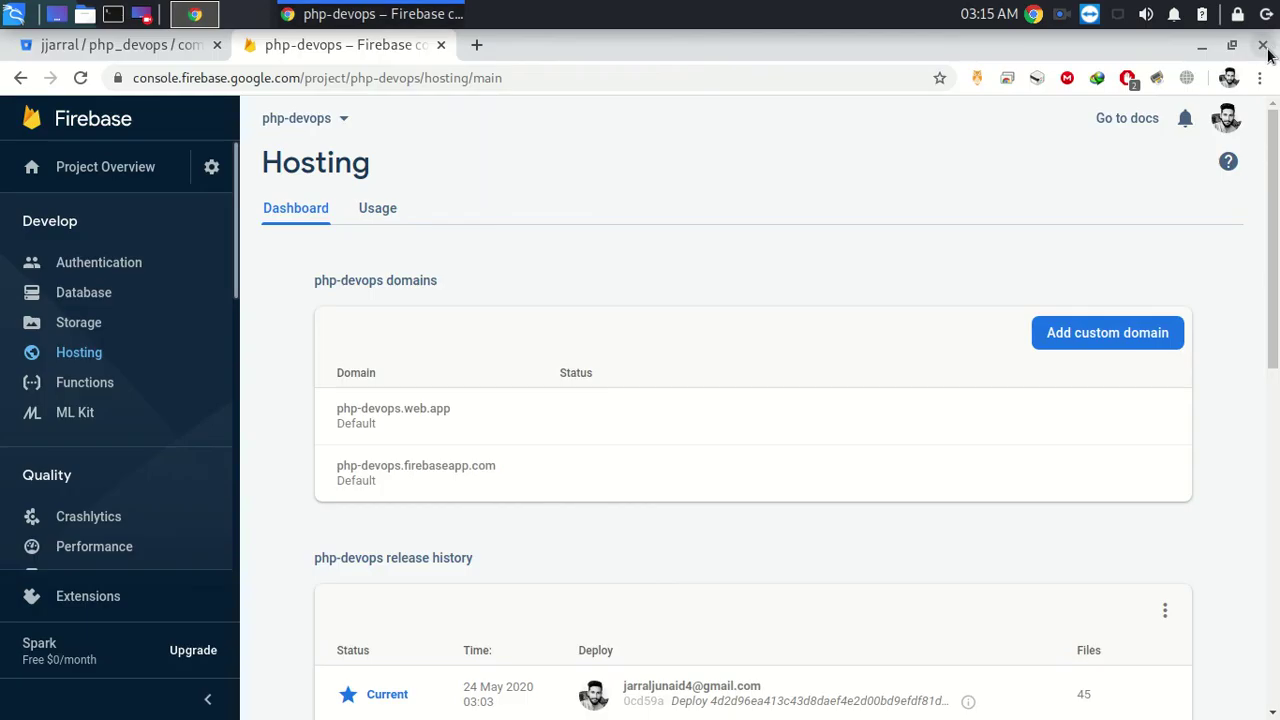
Close the Firebase console, open the php_devops repository's Source page, and close Bitbucket.
left_click(441, 45)
left_click(160, 198)
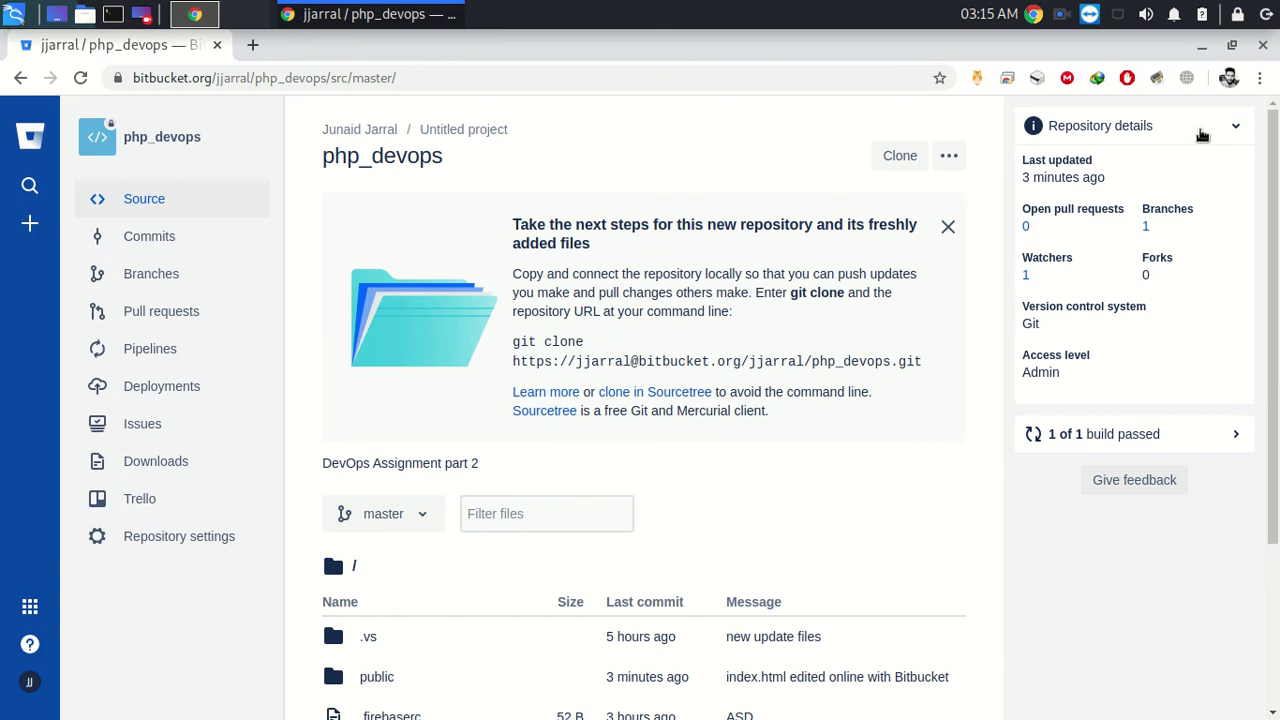
left_click(217, 45)
left_click(1062, 18)
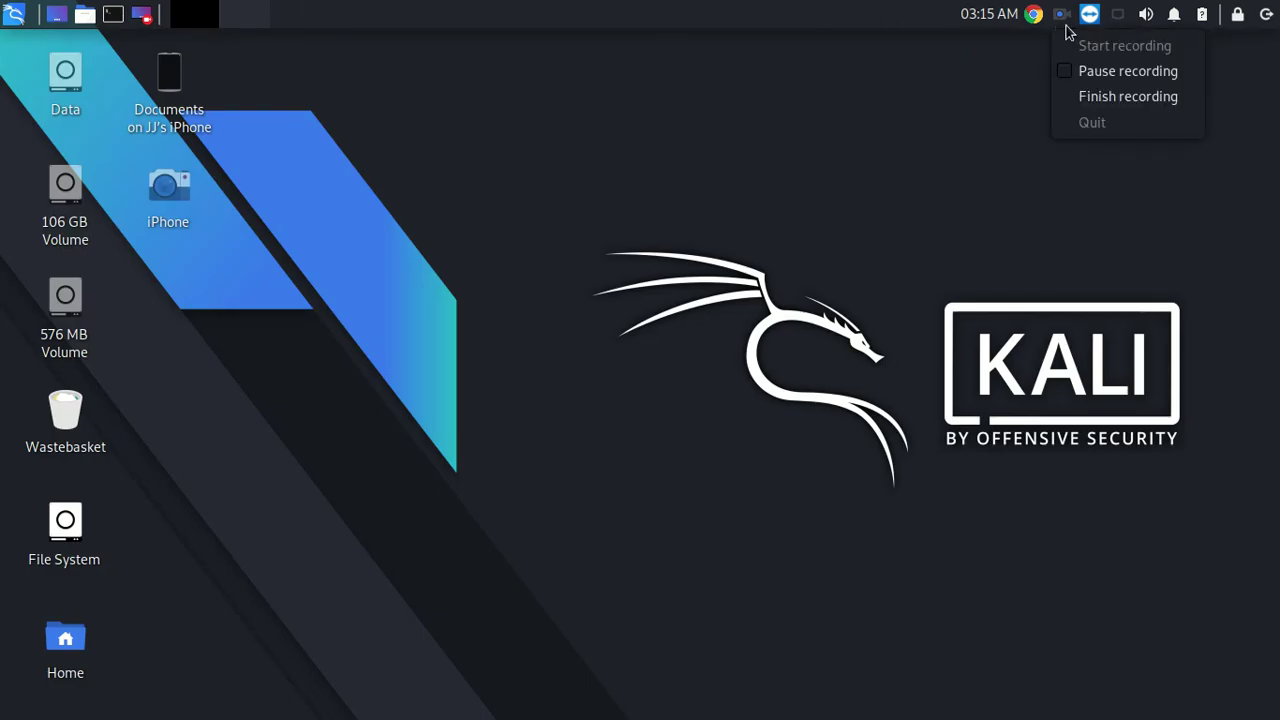